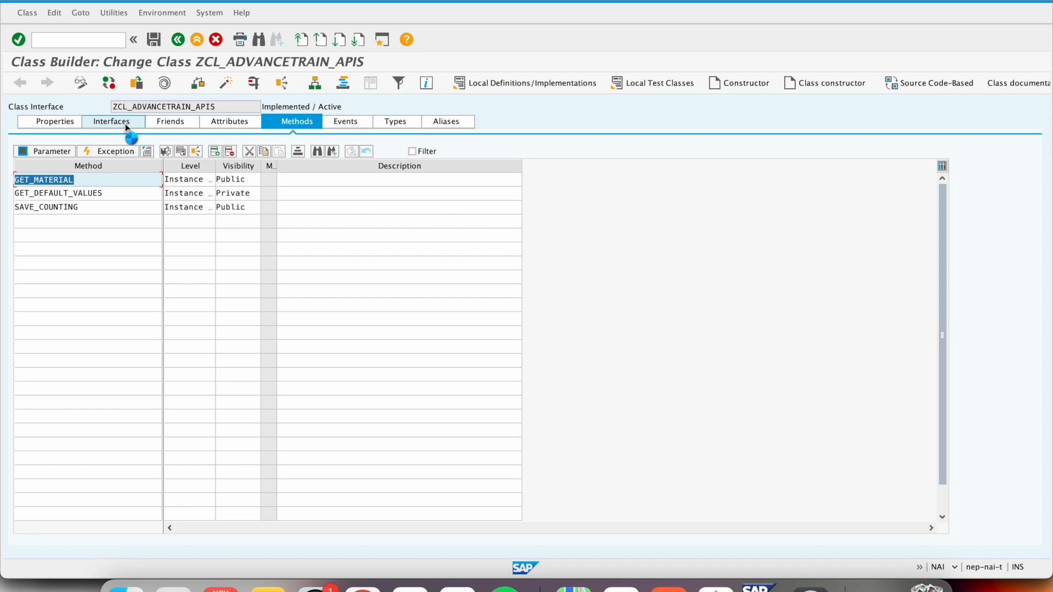
# - Review the interfaces of class ZCL_ADVANCETRAIN_APIS, highlighting the entry /NEPTUNE/IF_RESTAPI
pyautogui.click(125, 124)
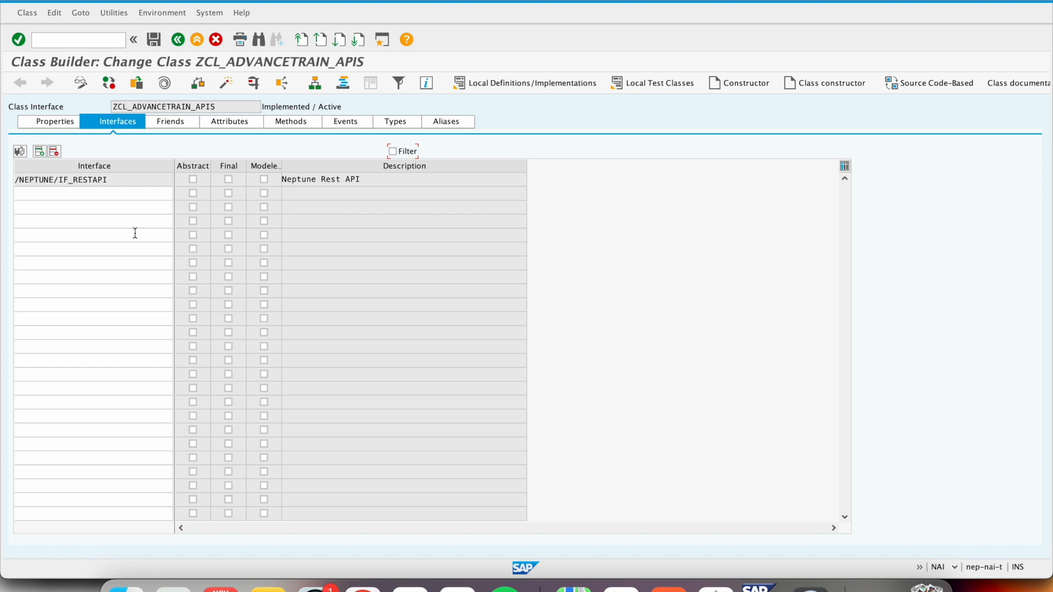
pyautogui.click(118, 180)
pyautogui.moveTo(117, 179); pyautogui.dragTo(11, 181)
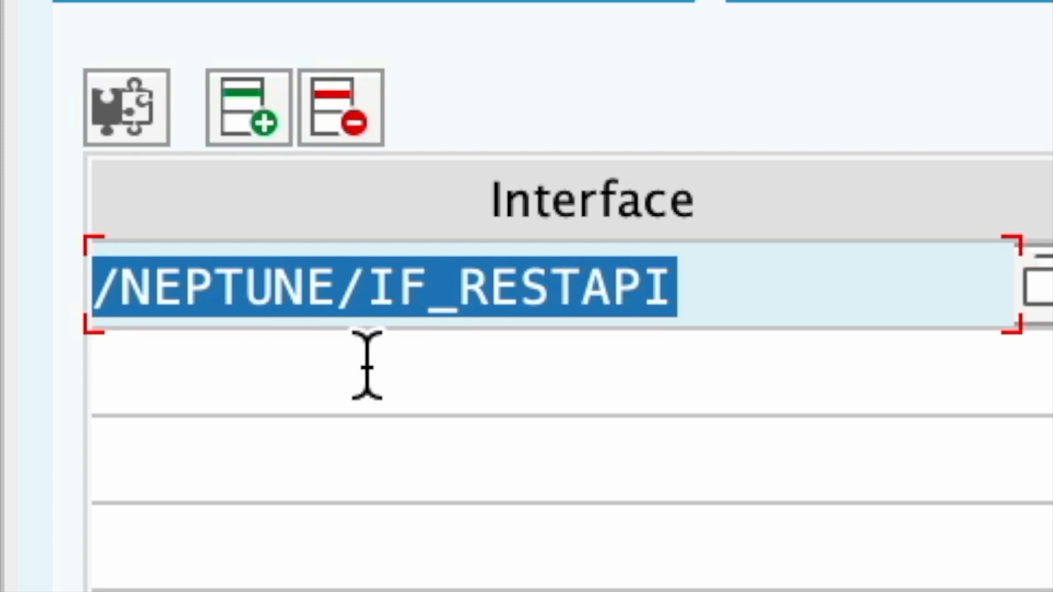
pyautogui.click(826, 308)
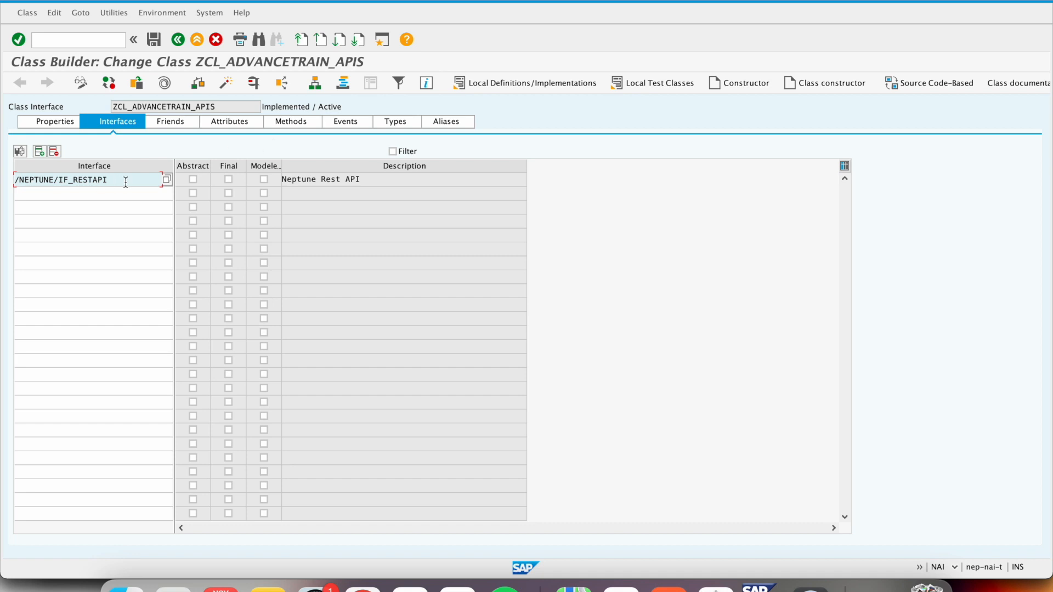
pyautogui.moveTo(126, 182); pyautogui.dragTo(2, 177)
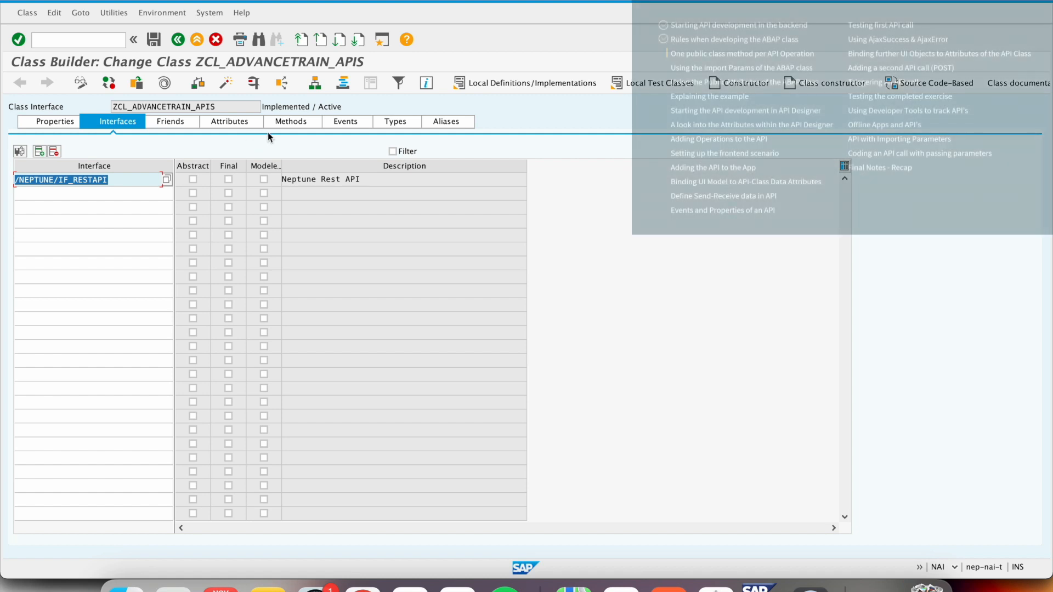
# - Review the class methods GET_MATERIAL, GET_DEFAULT_VALUES and SAVE_COUNTING together with their visibility settings
pyautogui.click(291, 122)
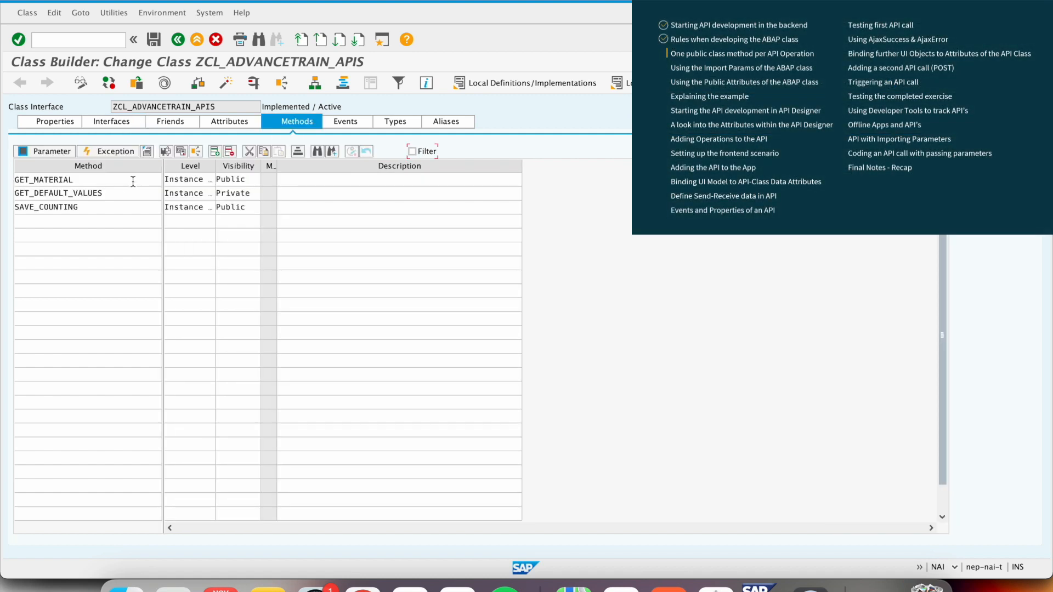
pyautogui.moveTo(133, 181); pyautogui.dragTo(4, 182)
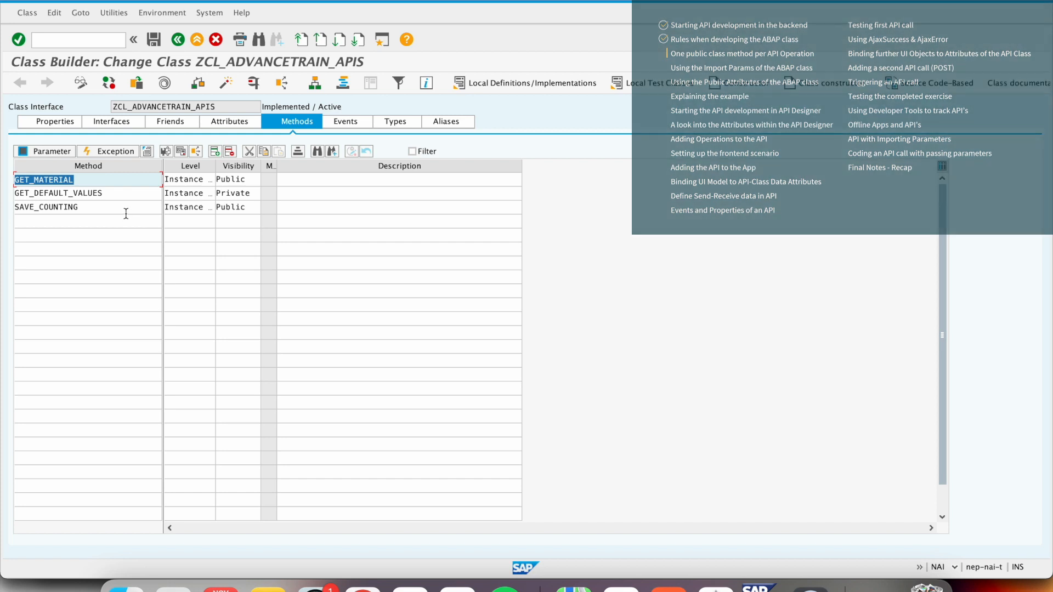
pyautogui.click(126, 212)
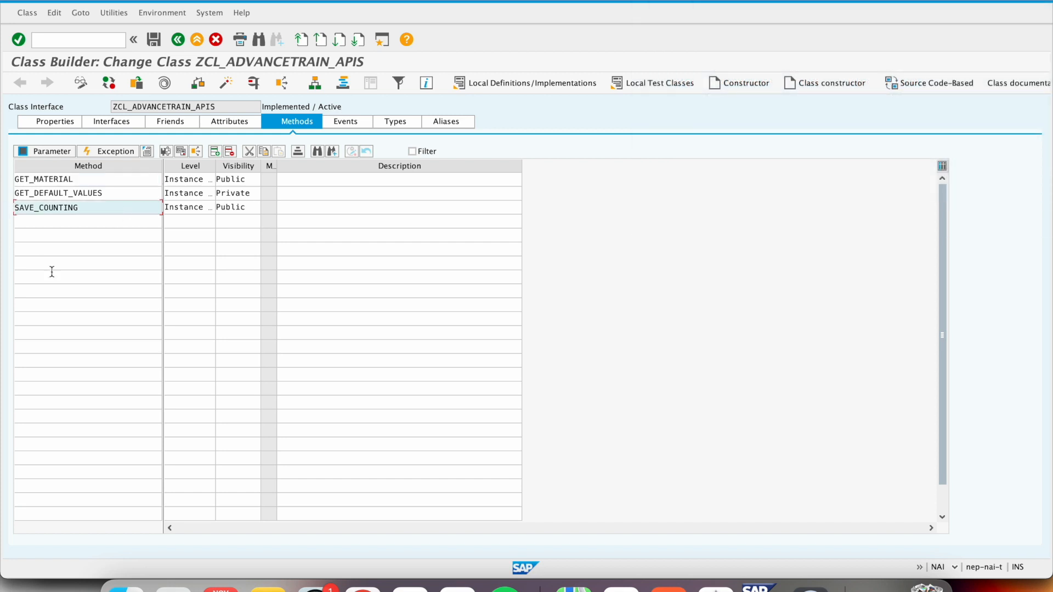
pyautogui.click(251, 180)
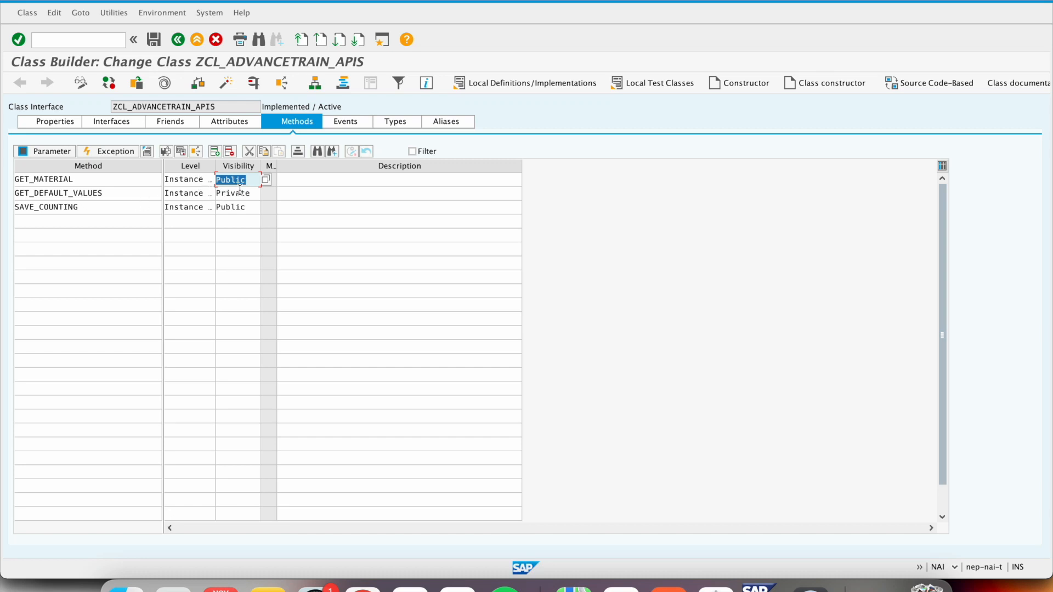
pyautogui.click(126, 193)
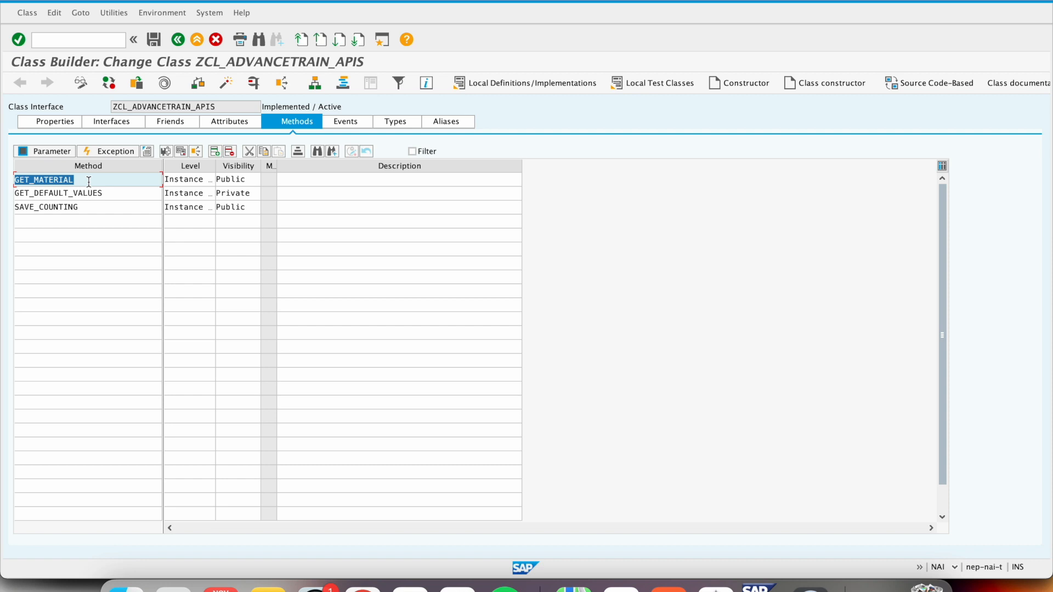
# - Review the attributes of the class, and revisit its method and interface lists
pyautogui.click(235, 123)
pyautogui.click(233, 123)
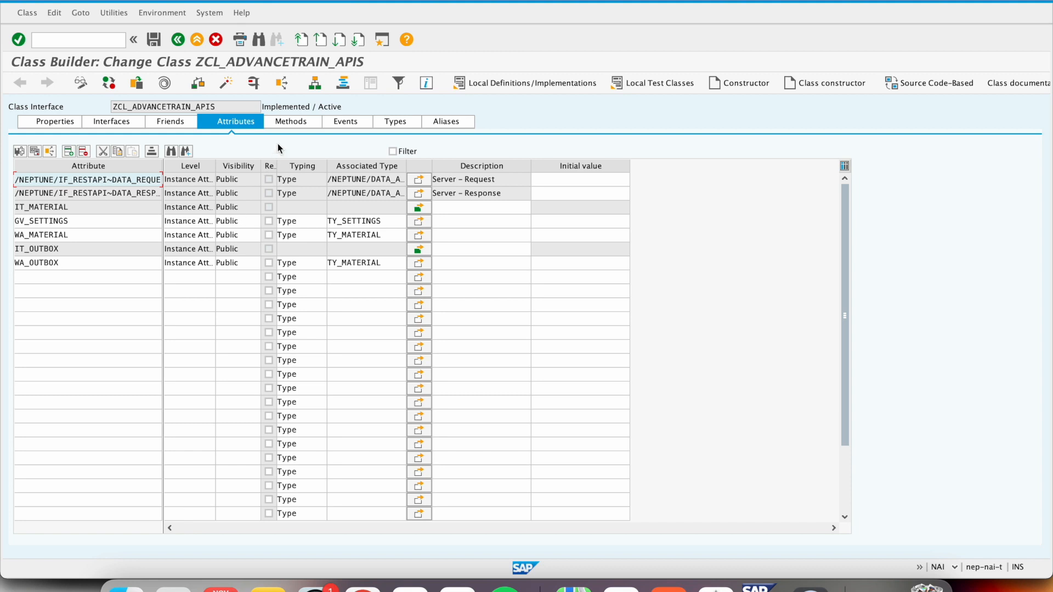
pyautogui.click(300, 122)
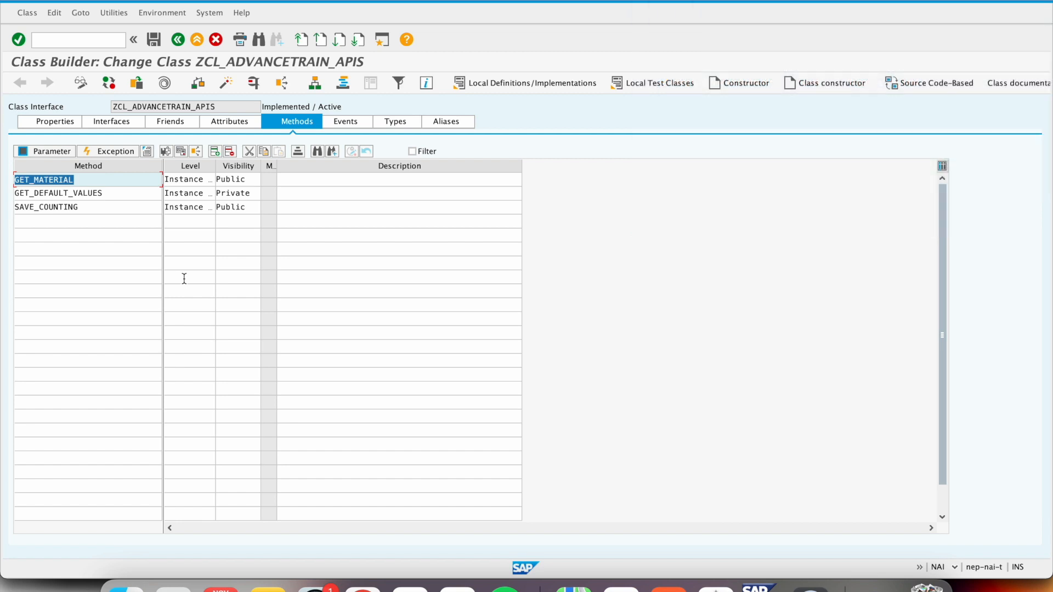
pyautogui.click(116, 123)
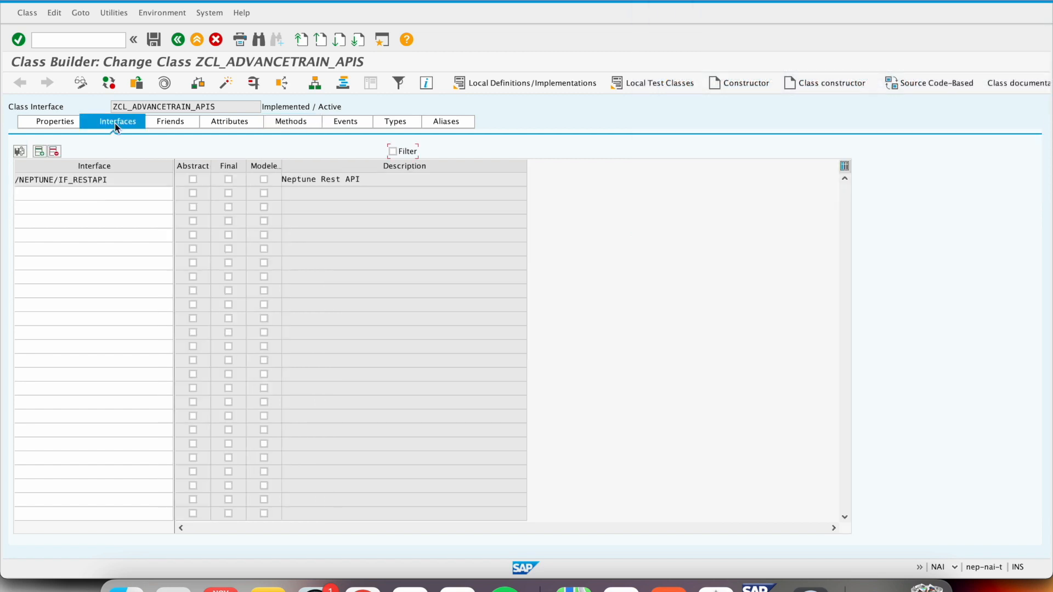
# - Examine the source code of method GET_MATERIAL, highlighting the GET_DEFAULT_VALUES call and the it_material table, and return to the method list
pyautogui.click(292, 123)
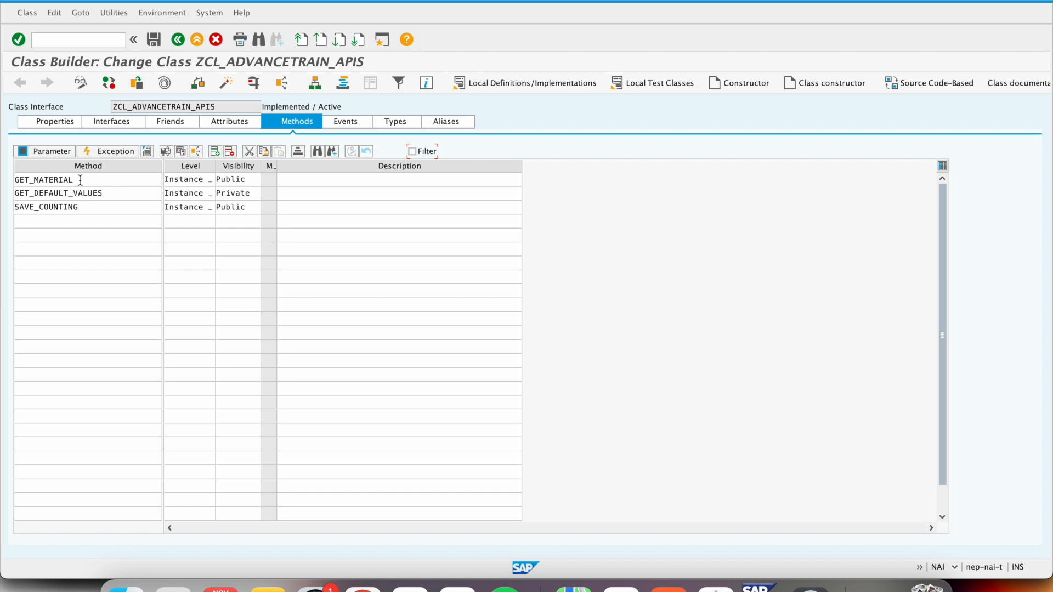
pyautogui.doubleClick(64, 181)
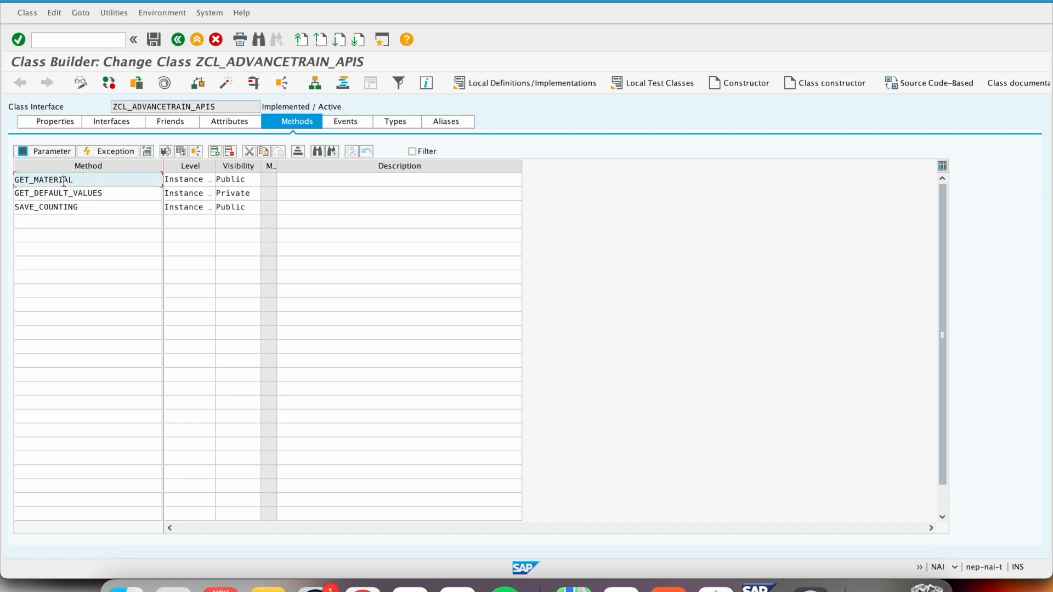
pyautogui.scroll(-4, 207, 372)
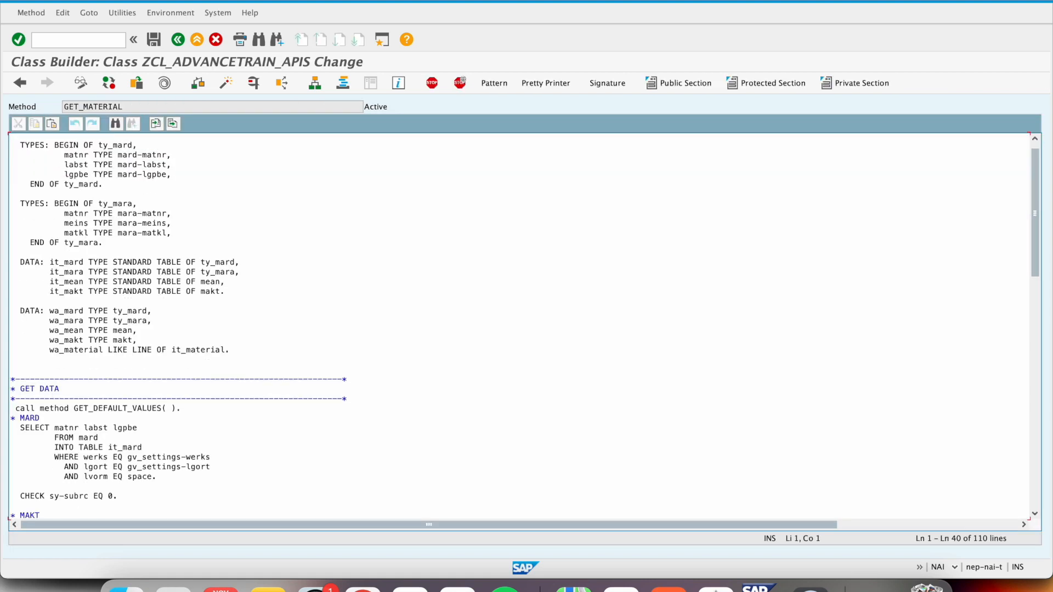
pyautogui.moveTo(183, 308); pyautogui.dragTo(75, 310)
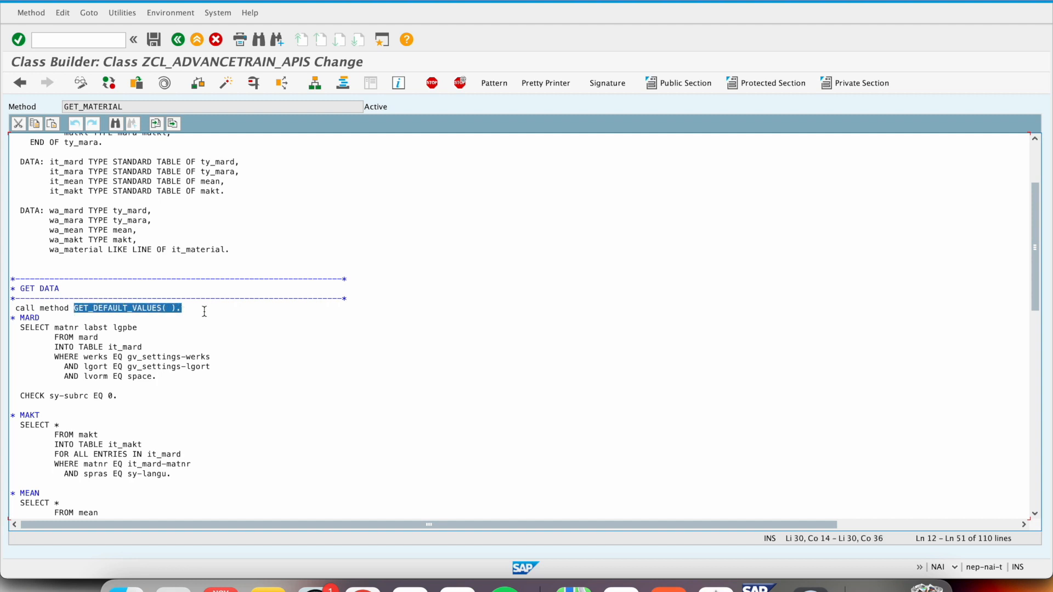
pyautogui.scroll(-7, 205, 312)
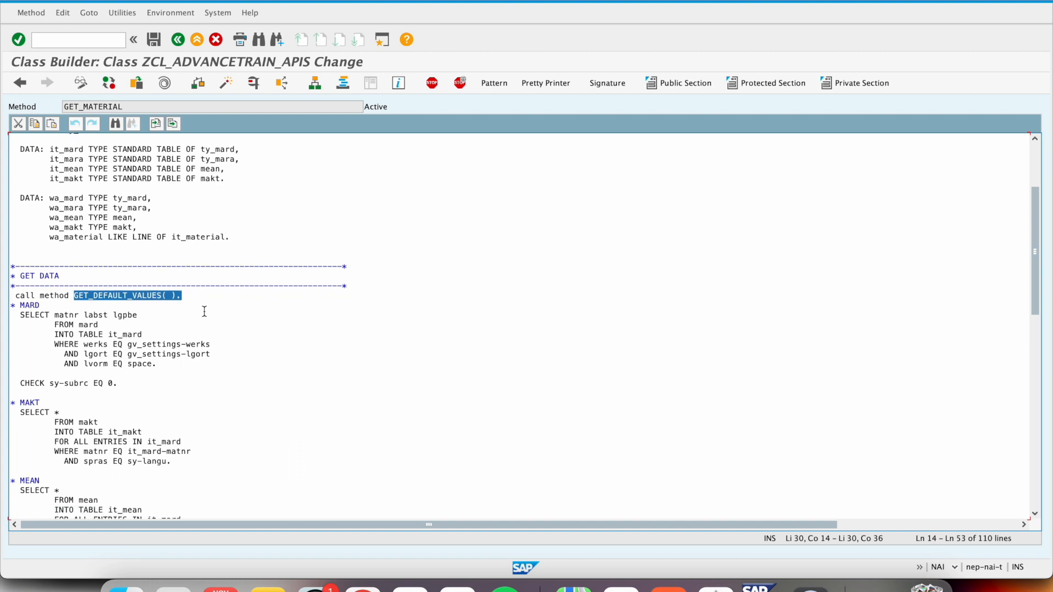
pyautogui.scroll(-12, 204, 312)
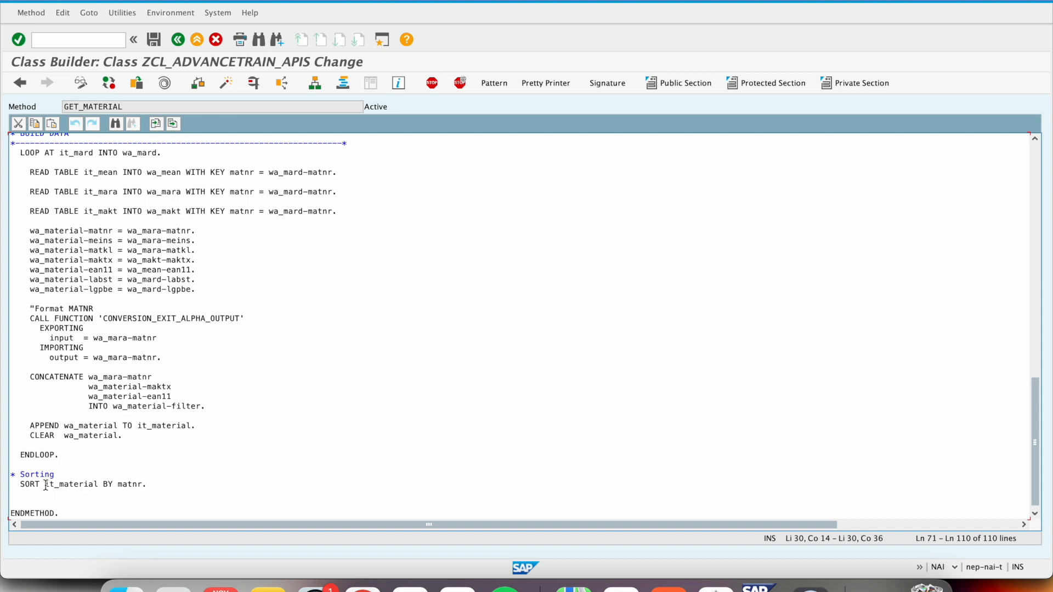
pyautogui.moveTo(41, 484); pyautogui.dragTo(105, 485)
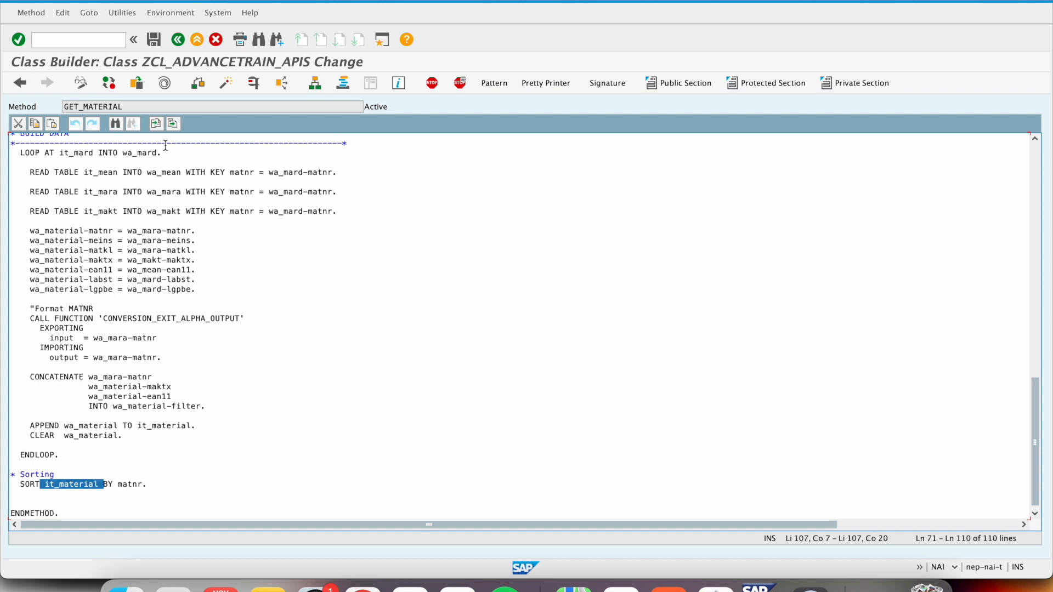
pyautogui.click(178, 41)
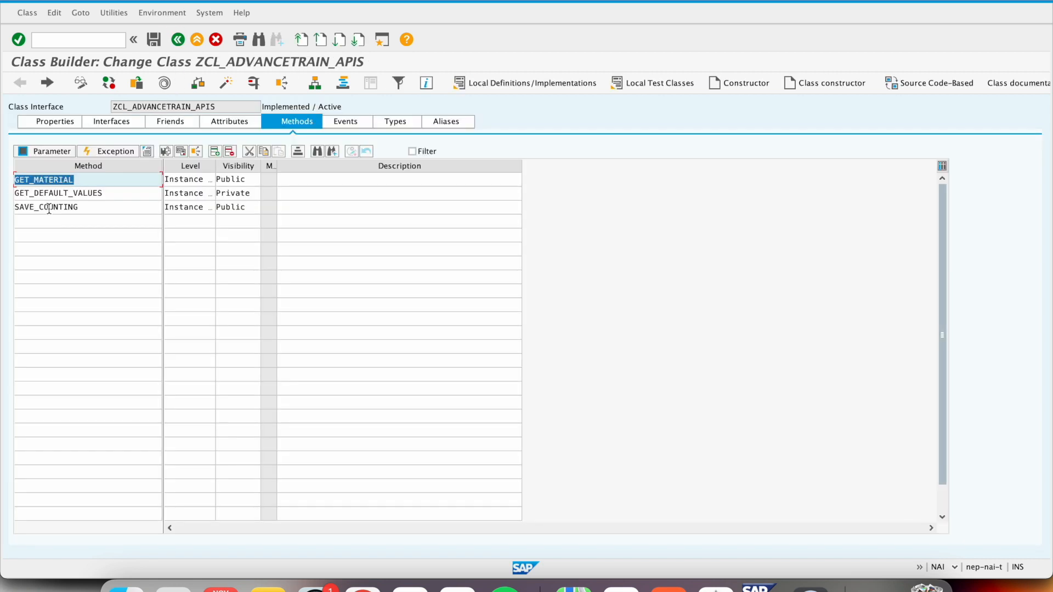
# - Examine the source code of method SAVE_COUNTING, highlighting the GET_DEFAULT_VALUES call and it_outbox, and recheck the class's interfaces and methods
pyautogui.click(48, 208)
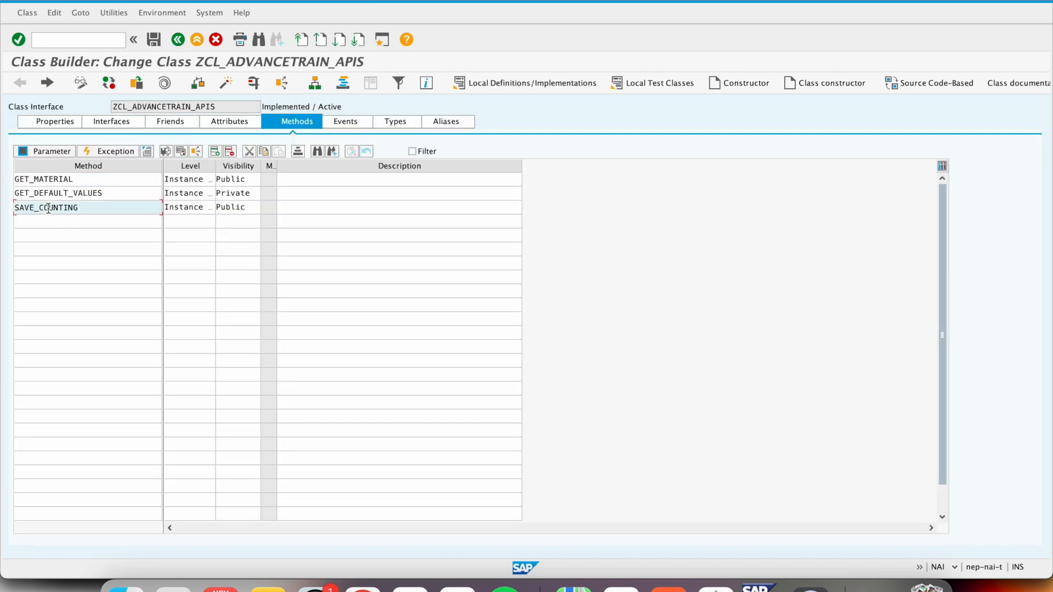
pyautogui.doubleClick(48, 208)
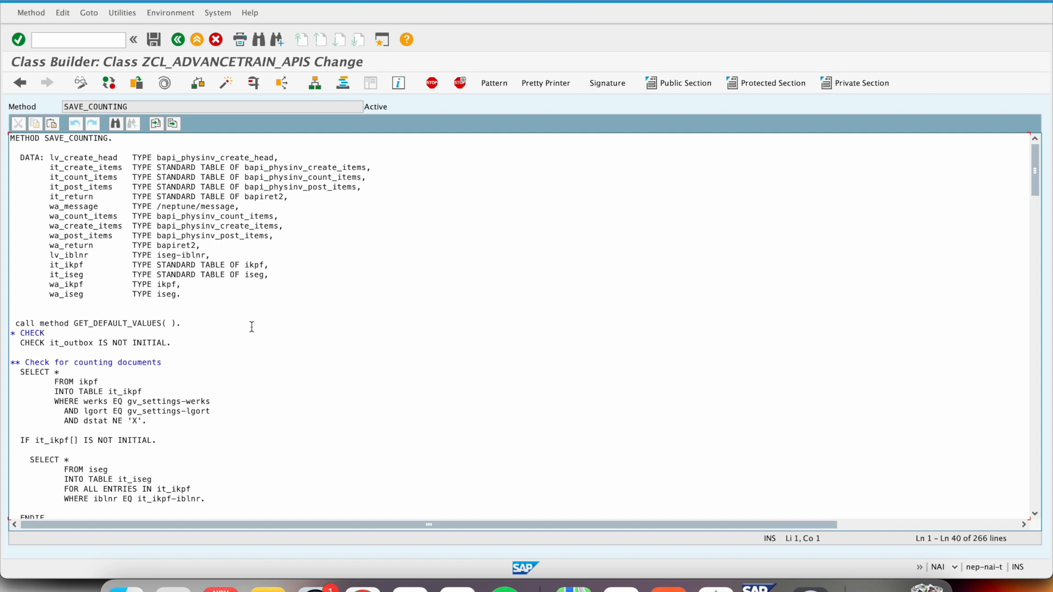
pyautogui.scroll(-2, 251, 325)
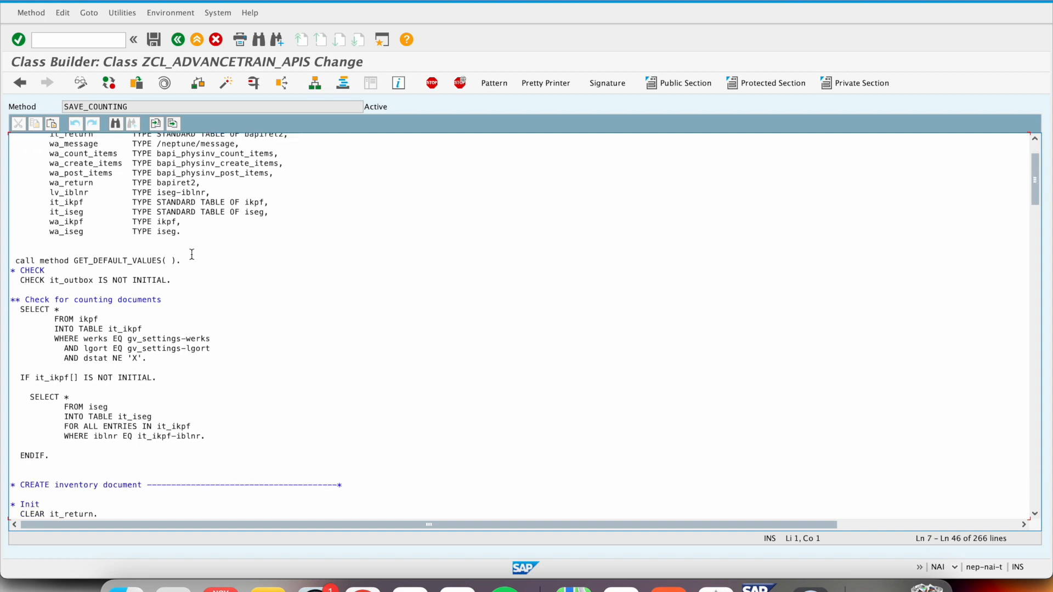
pyautogui.moveTo(189, 261); pyautogui.dragTo(12, 262)
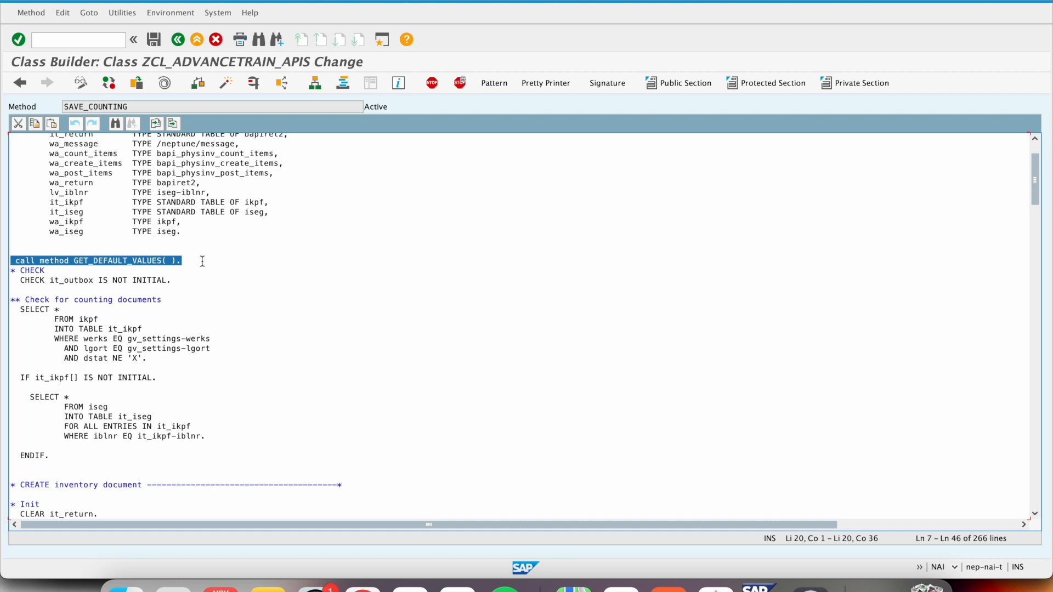
pyautogui.scroll(-1, 202, 262)
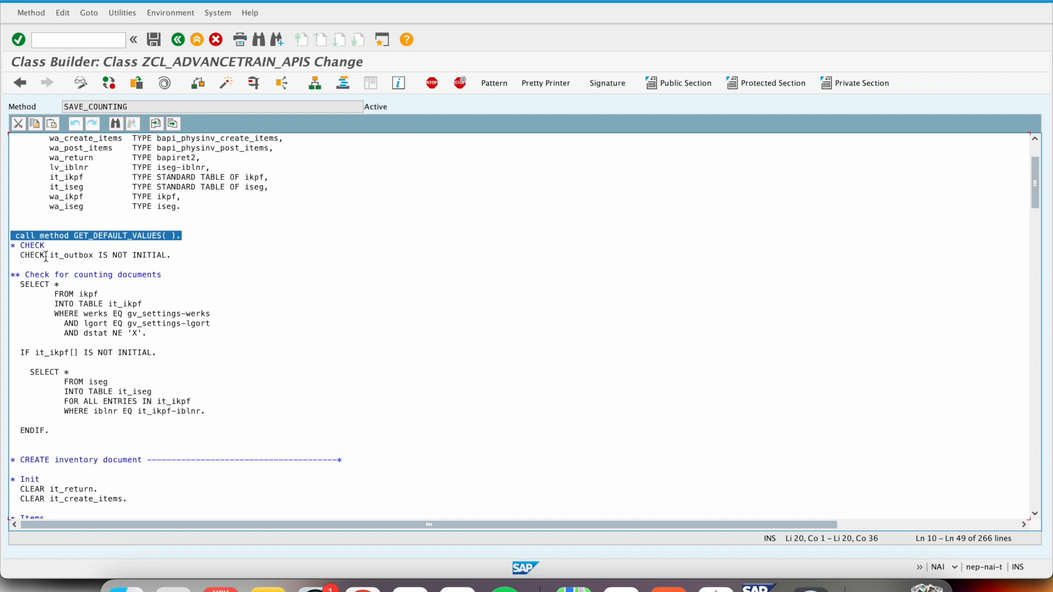
pyautogui.moveTo(47, 256); pyautogui.dragTo(99, 258)
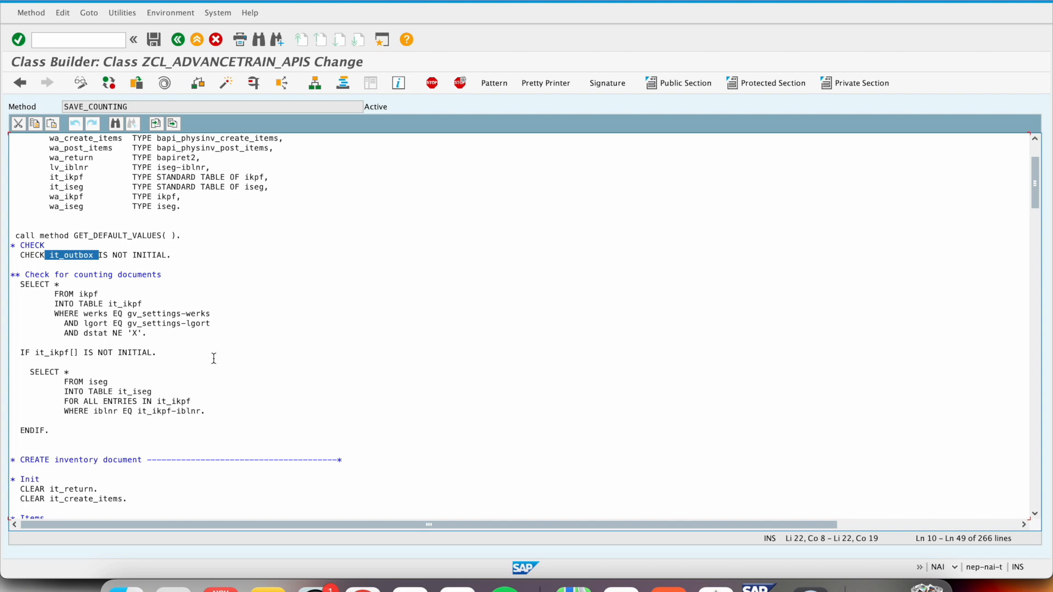
pyautogui.scroll(-12, 214, 358)
pyautogui.scroll(-15, 214, 358)
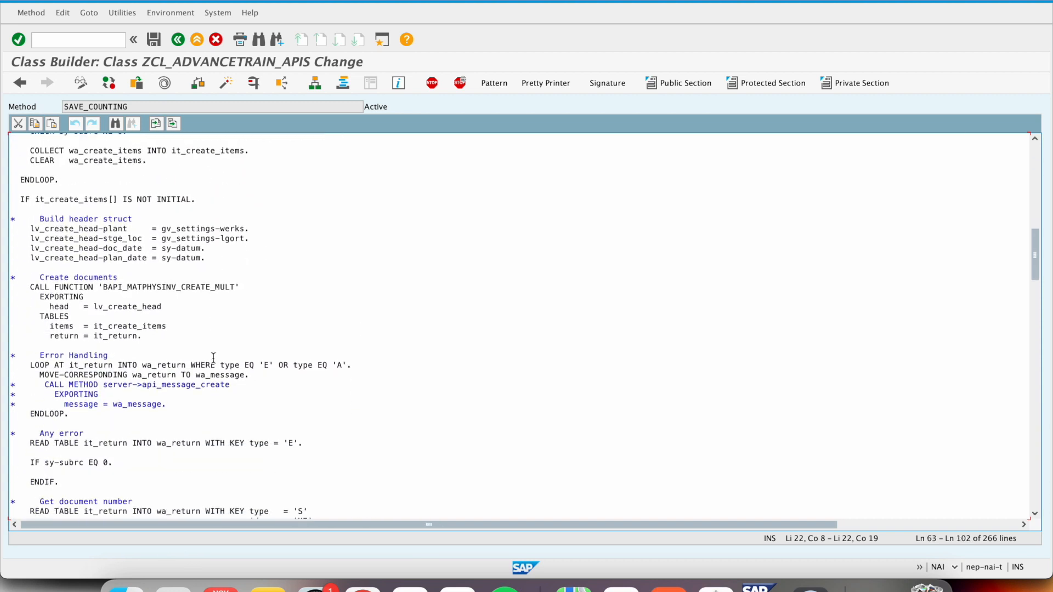
pyautogui.scroll(-5, 214, 358)
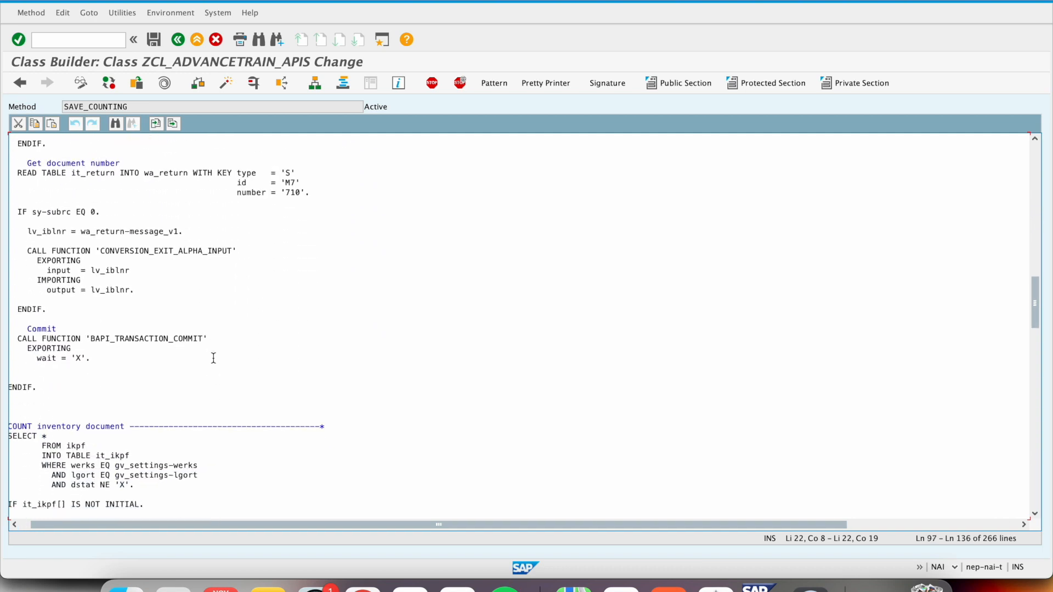
pyautogui.scroll(-3, 213, 358)
pyautogui.press('F3')
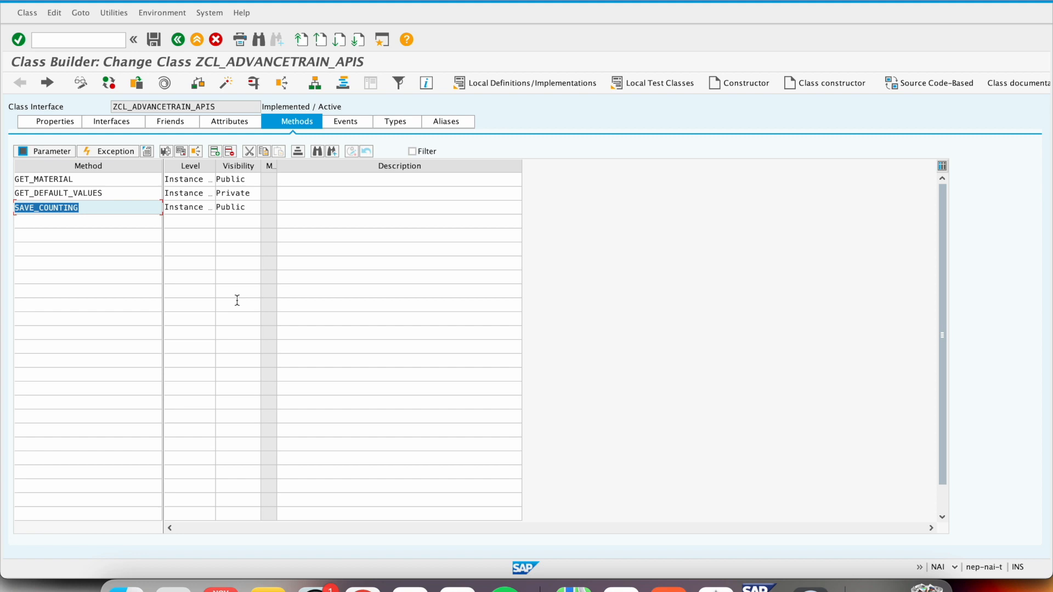
pyautogui.click(118, 121)
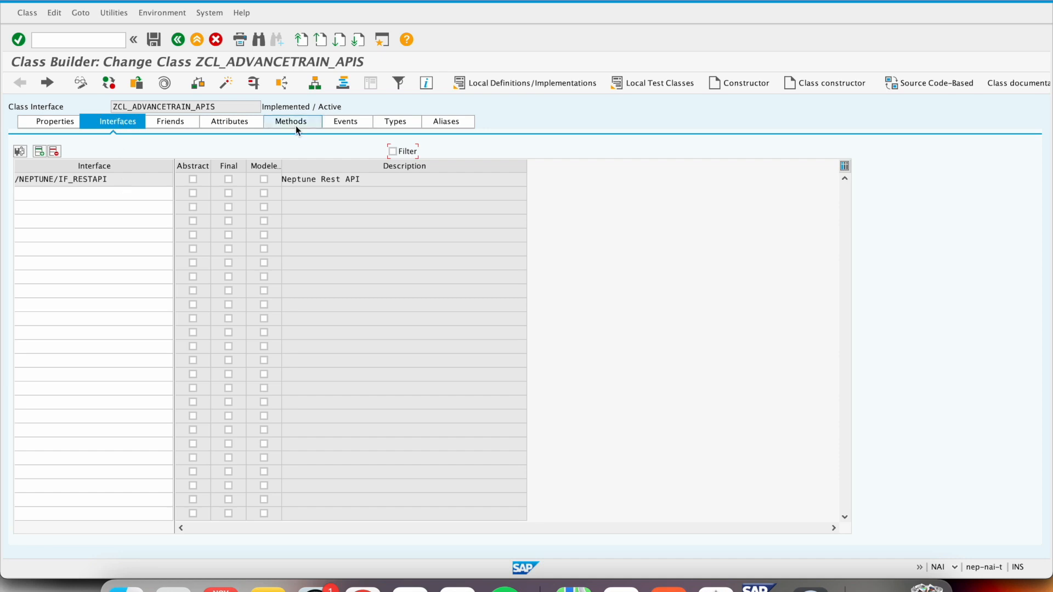
pyautogui.click(295, 123)
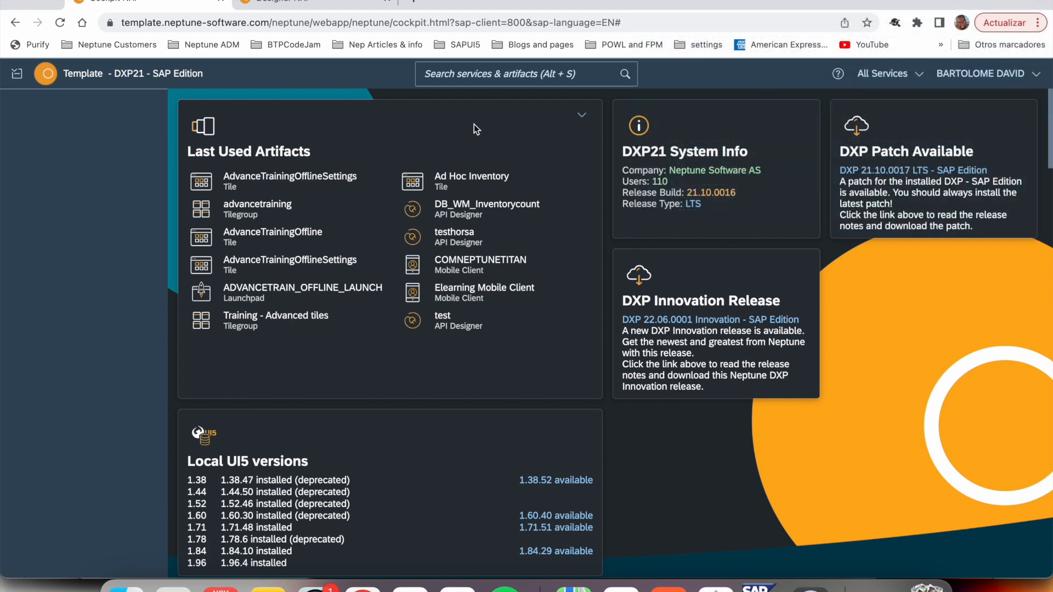
# - Search the cockpit services for "API" and open API Designer
pyautogui.click(486, 77)
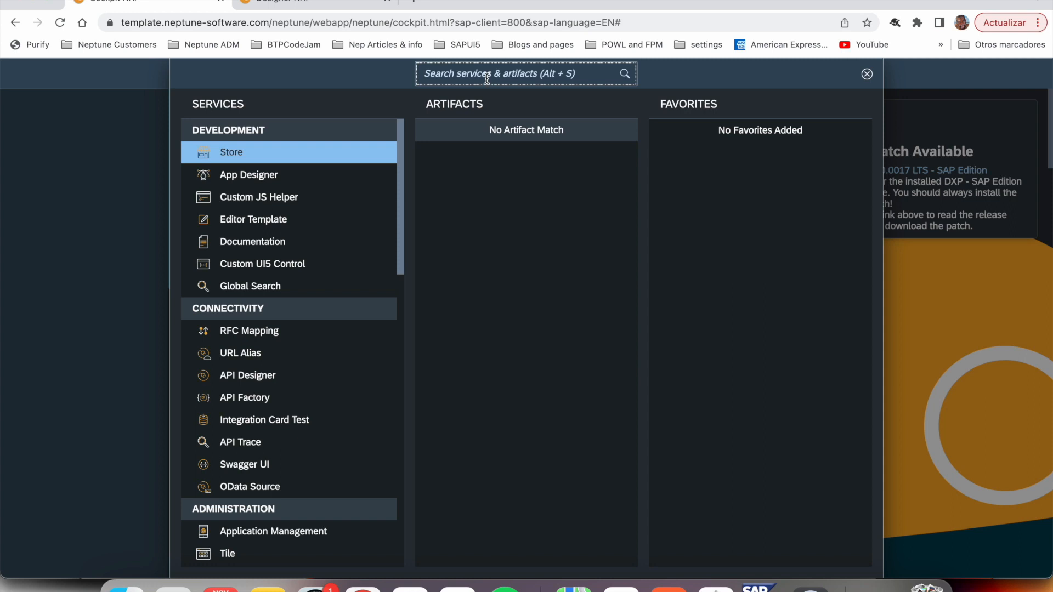
pyautogui.write('API')
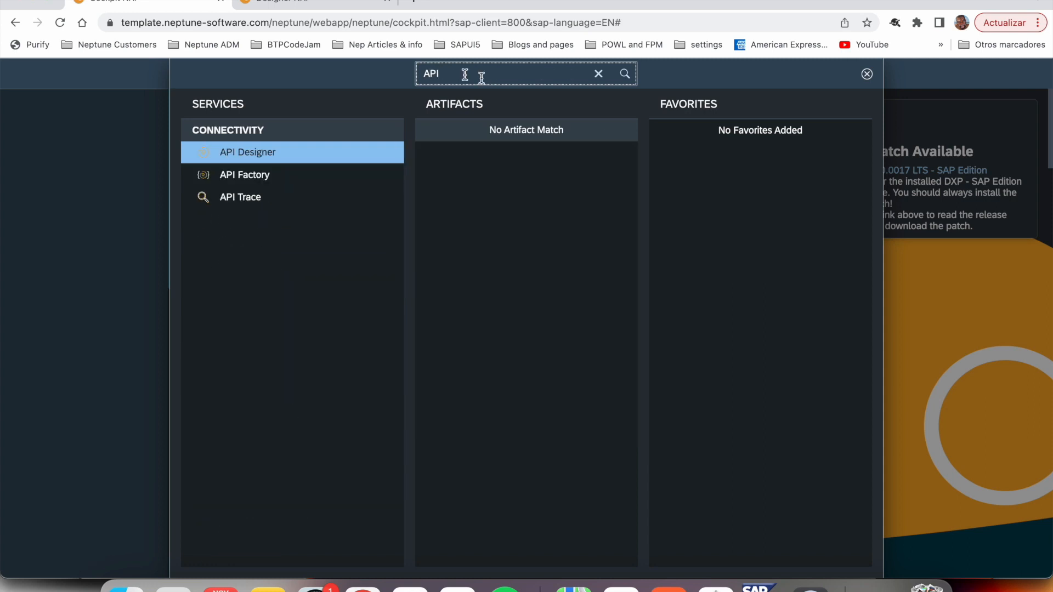
pyautogui.click(261, 156)
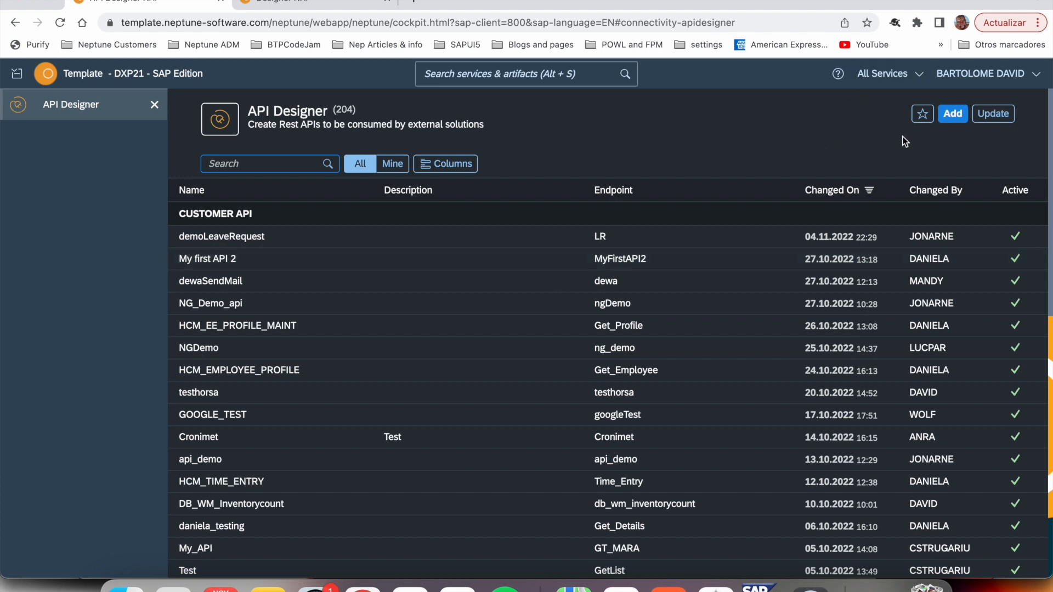
# - Start a new RESTful API with elearningexpertAPI as both its name and path
pyautogui.click(955, 115)
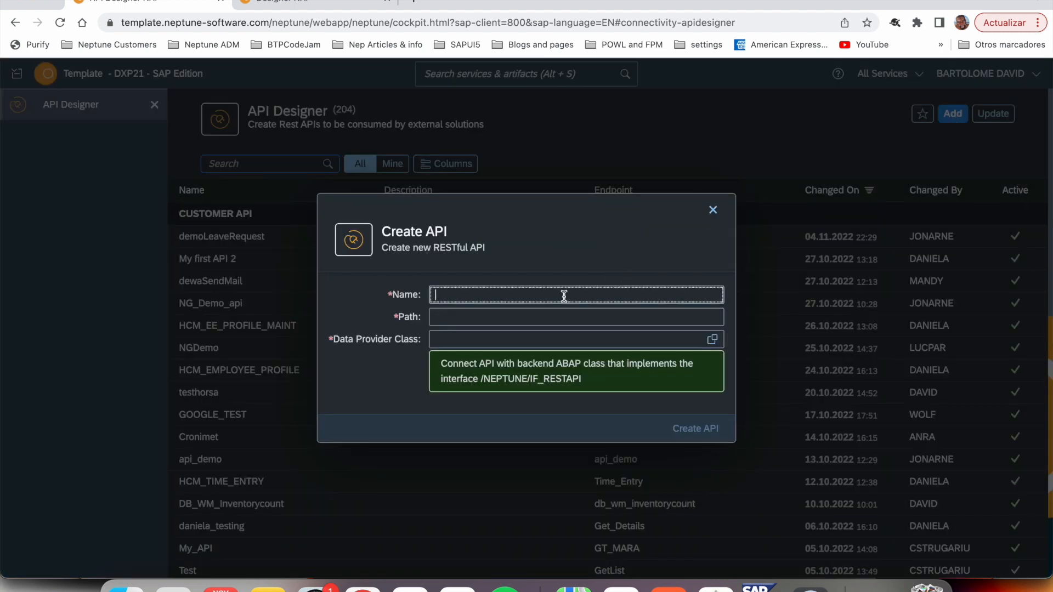
pyautogui.write('elearningexpertAPI')
pyautogui.press('Tab')
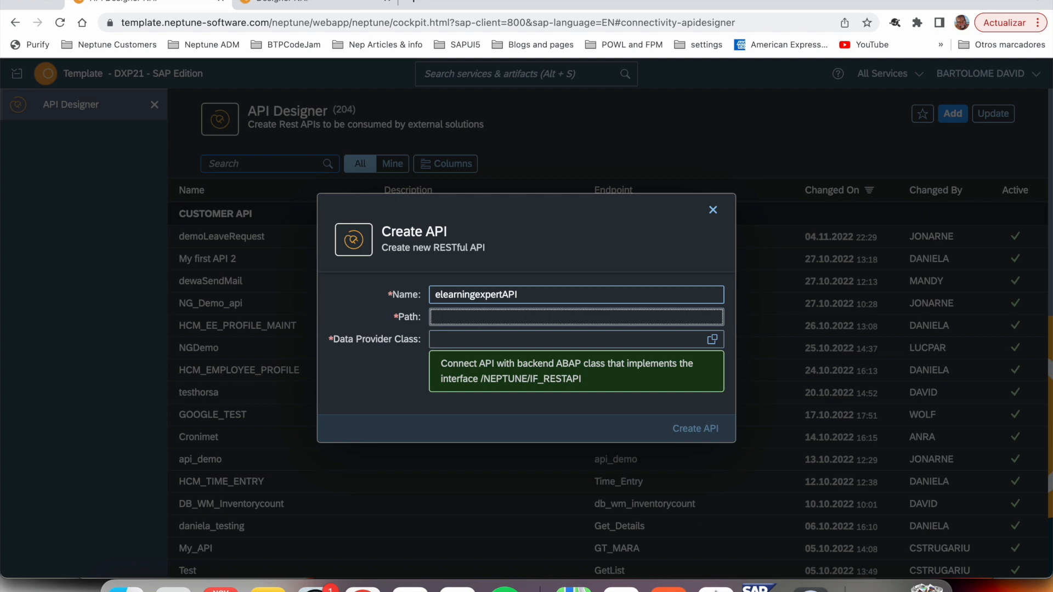
pyautogui.write('elearningexpertAPI')
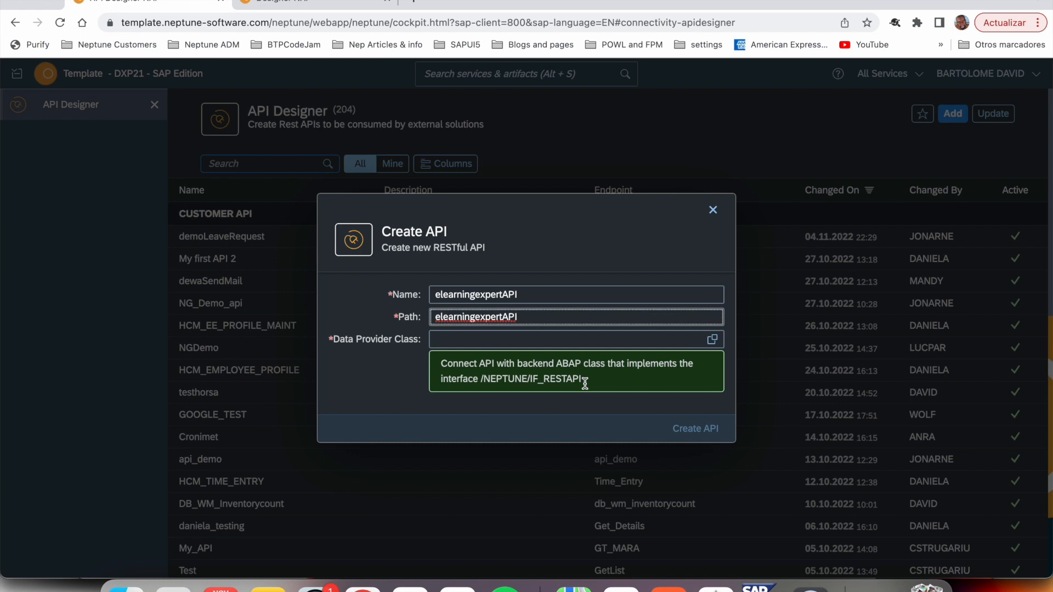
# - Assign ZCL_ADVANCETRAIN_APIS as the data provider class and create the API
pyautogui.click(713, 341)
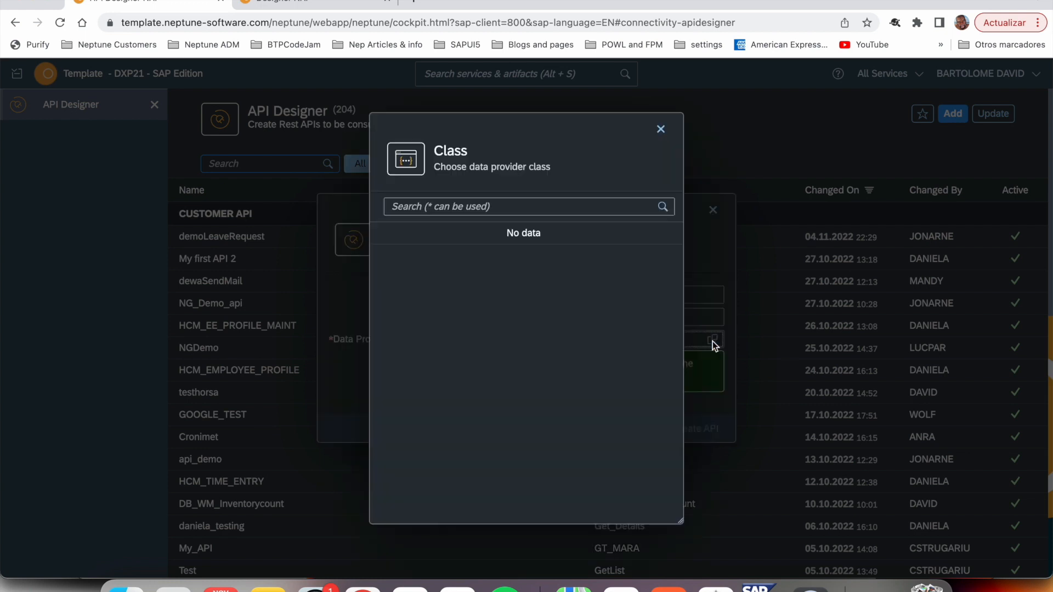
pyautogui.click(565, 209)
pyautogui.write('ZCL_ADVANCETRAIN_APIS')
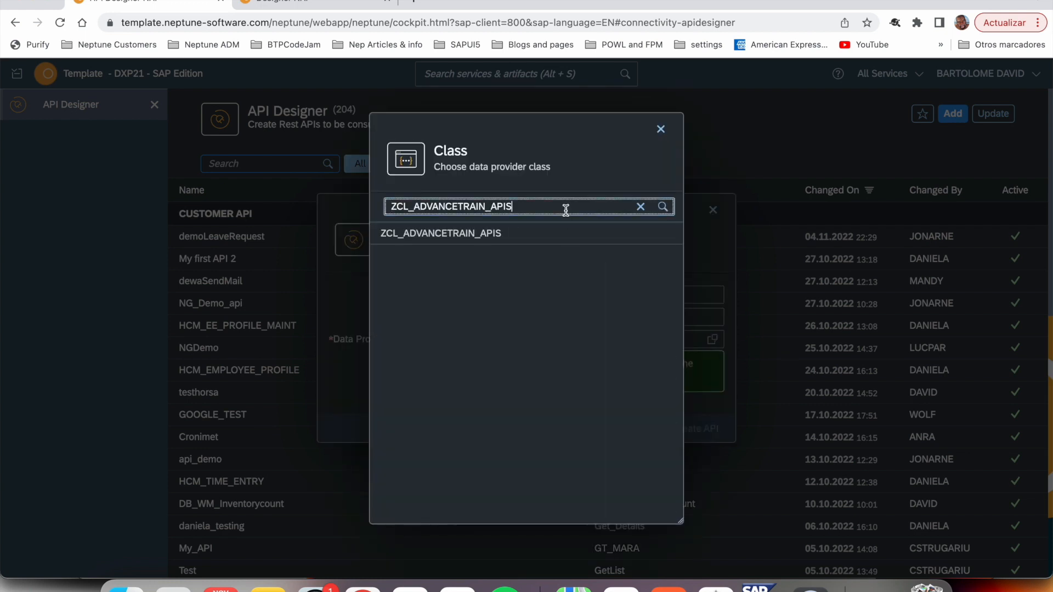
pyautogui.click(485, 235)
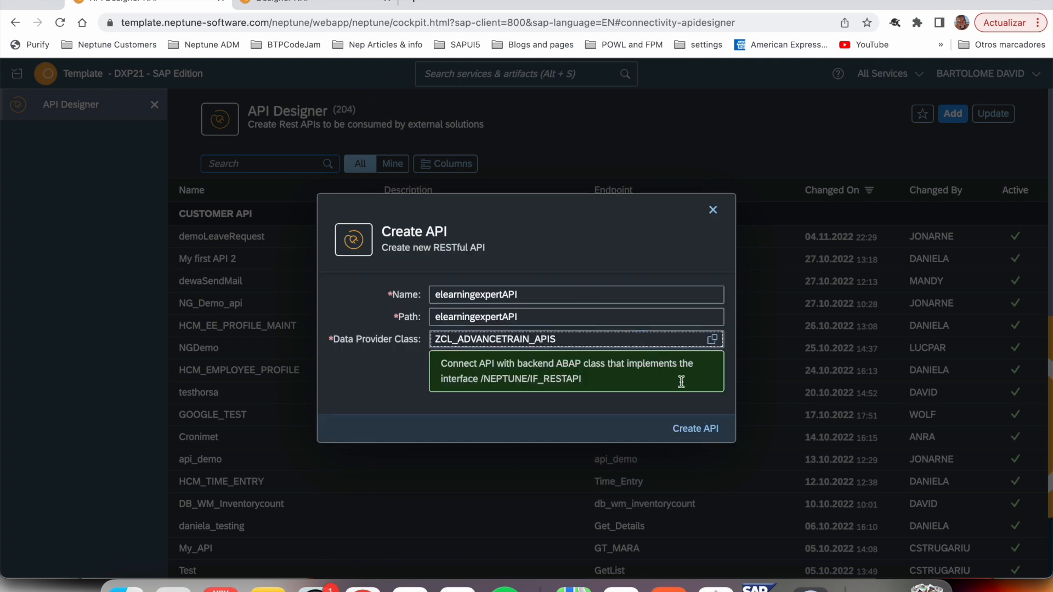
pyautogui.click(698, 436)
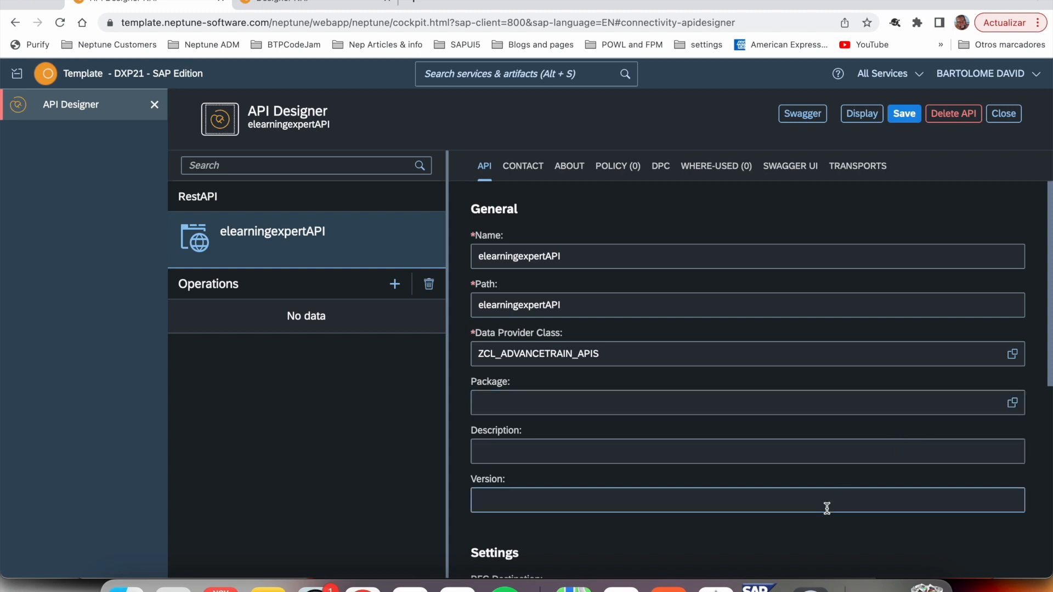
# - Review the new API's general fields, RFC destination, ICF subnode, stateful, trace and disable settings, and dates
pyautogui.scroll(-3, 827, 509)
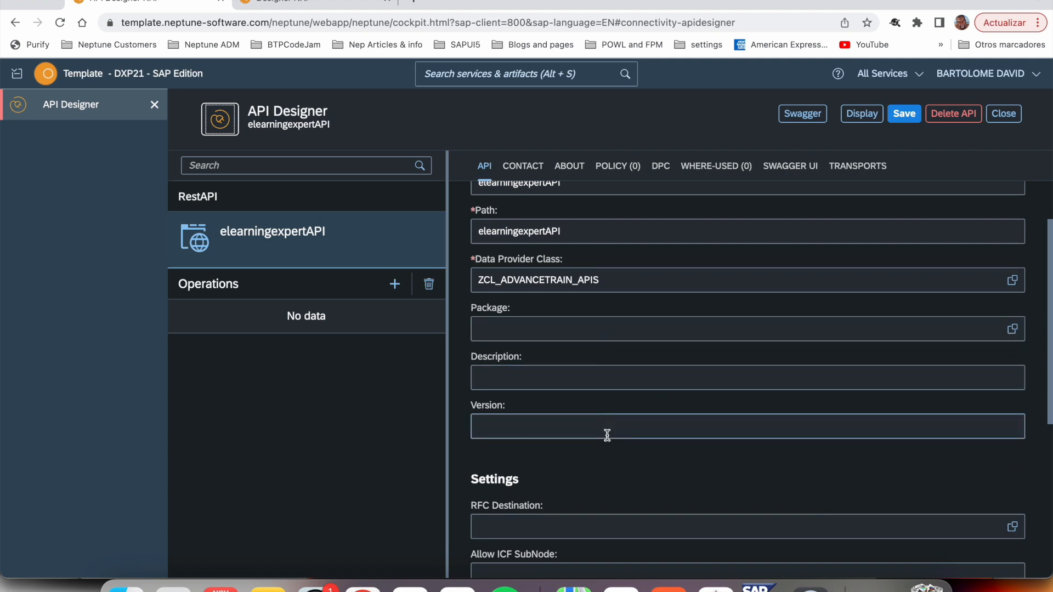
pyautogui.scroll(-5, 607, 435)
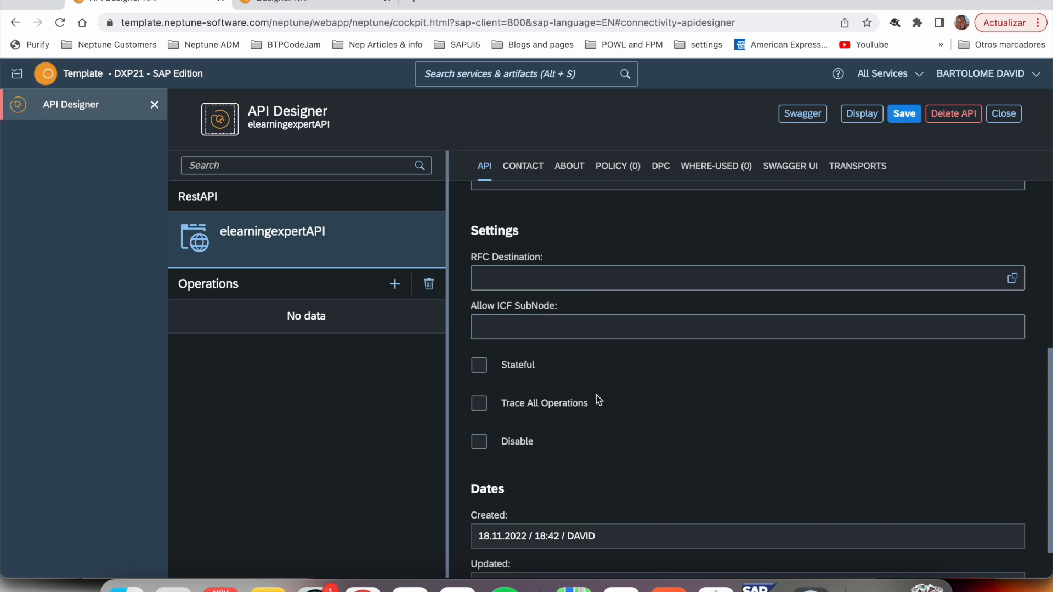
pyautogui.scroll(-1, 597, 395)
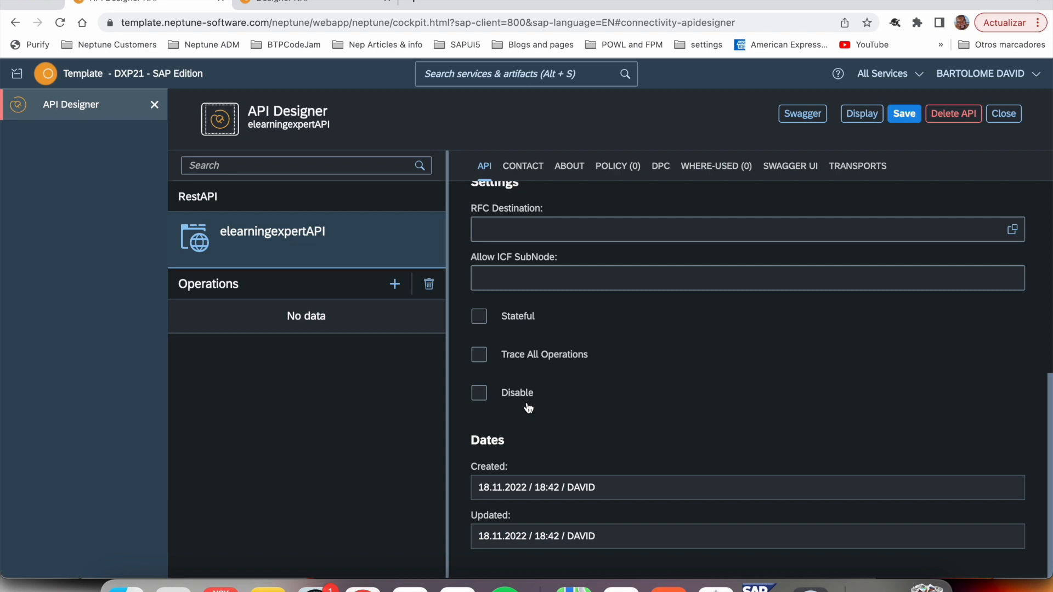
pyautogui.scroll(1, 588, 377)
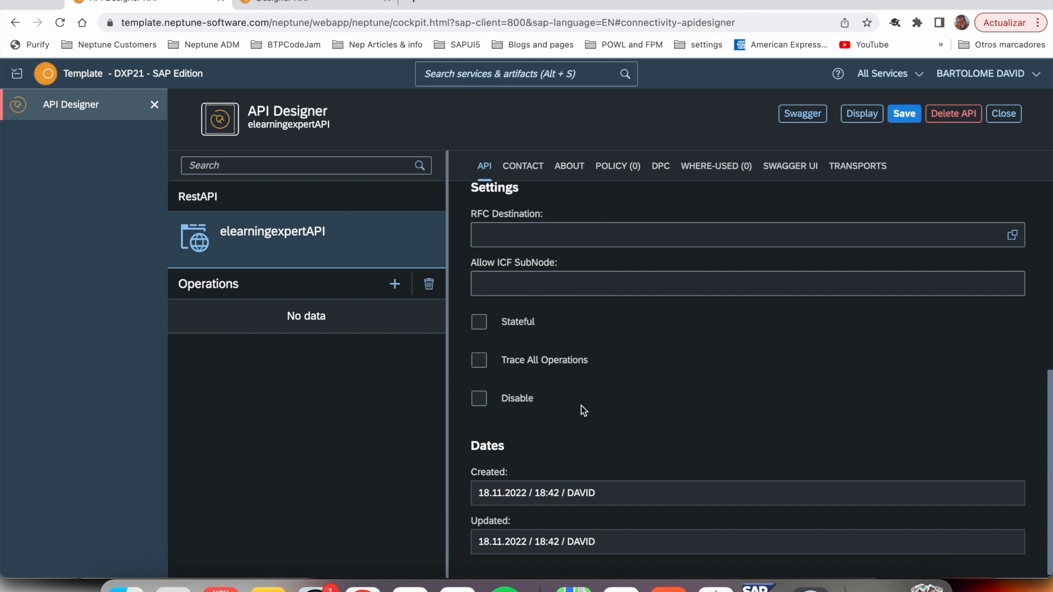
pyautogui.scroll(7, 543, 191)
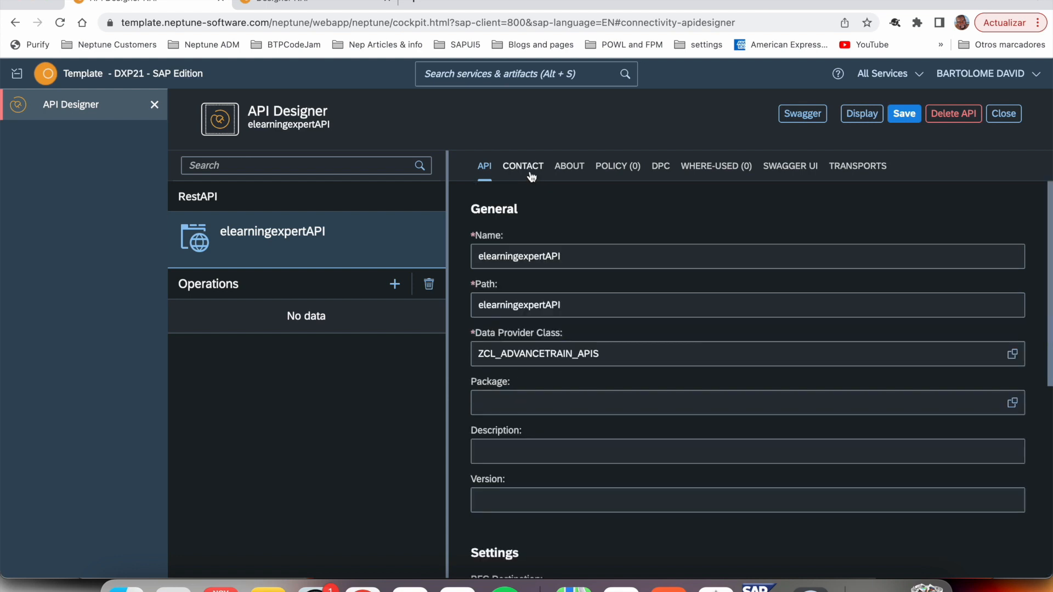
# - Review the API's contact, about and policy settings, including the list of policies that can be added
pyautogui.click(530, 175)
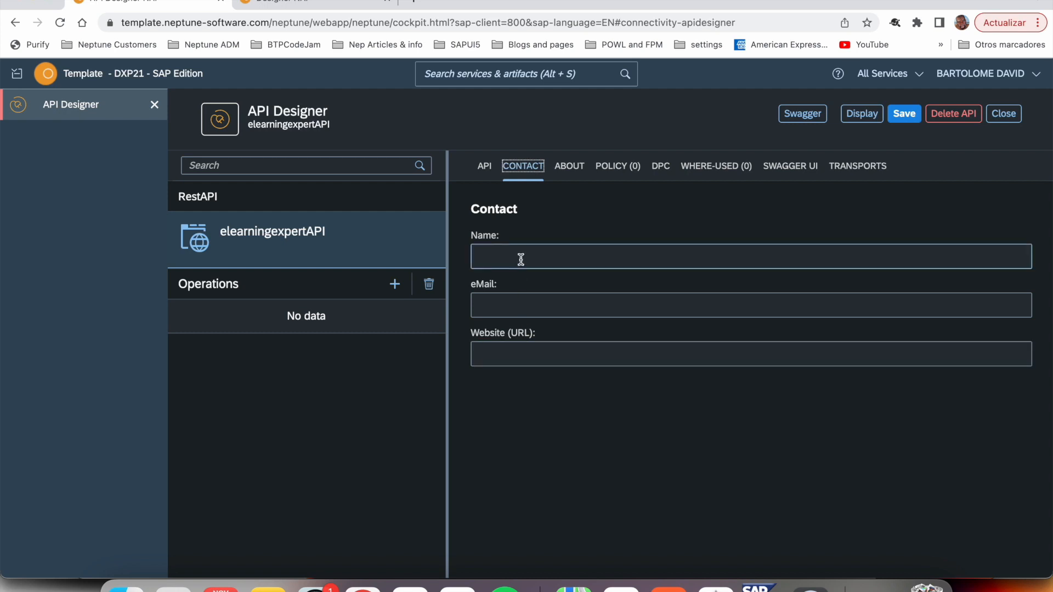
pyautogui.click(568, 167)
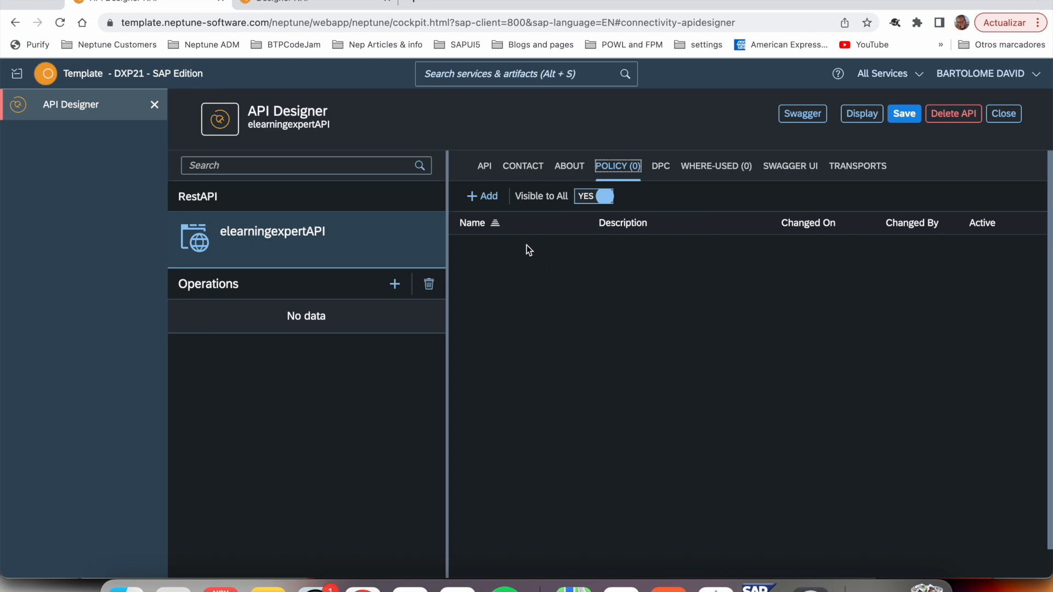
pyautogui.click(490, 200)
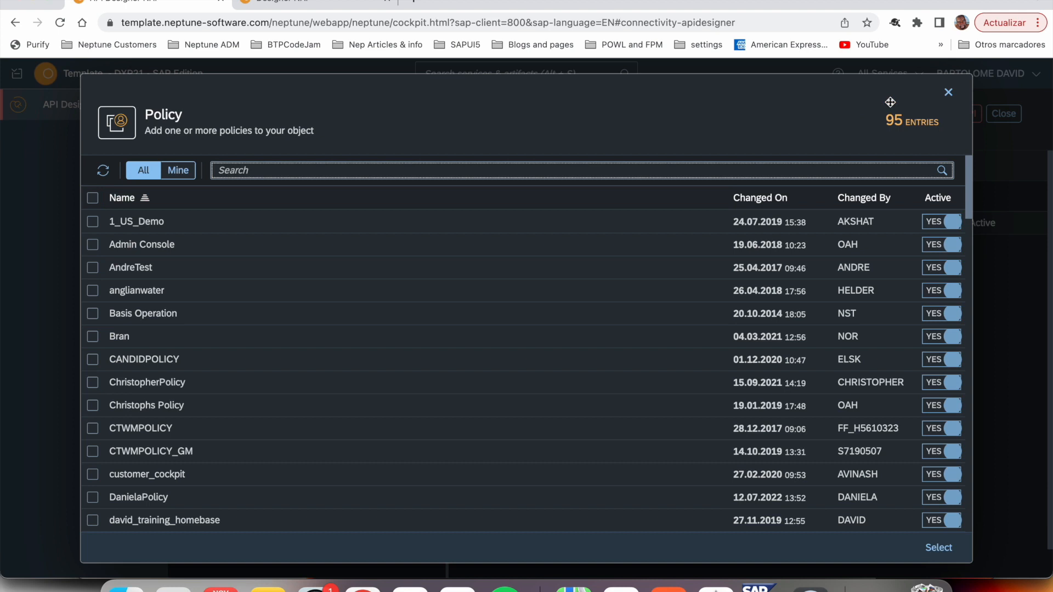
pyautogui.click(949, 92)
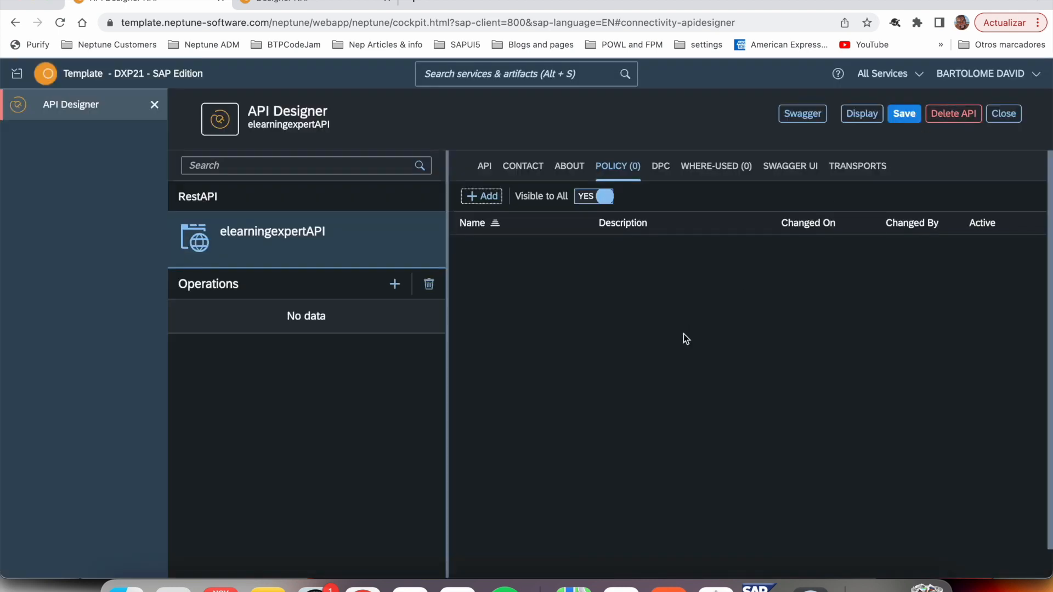
# - Examine the data provider class source code within the API and check where the API is used
pyautogui.click(662, 167)
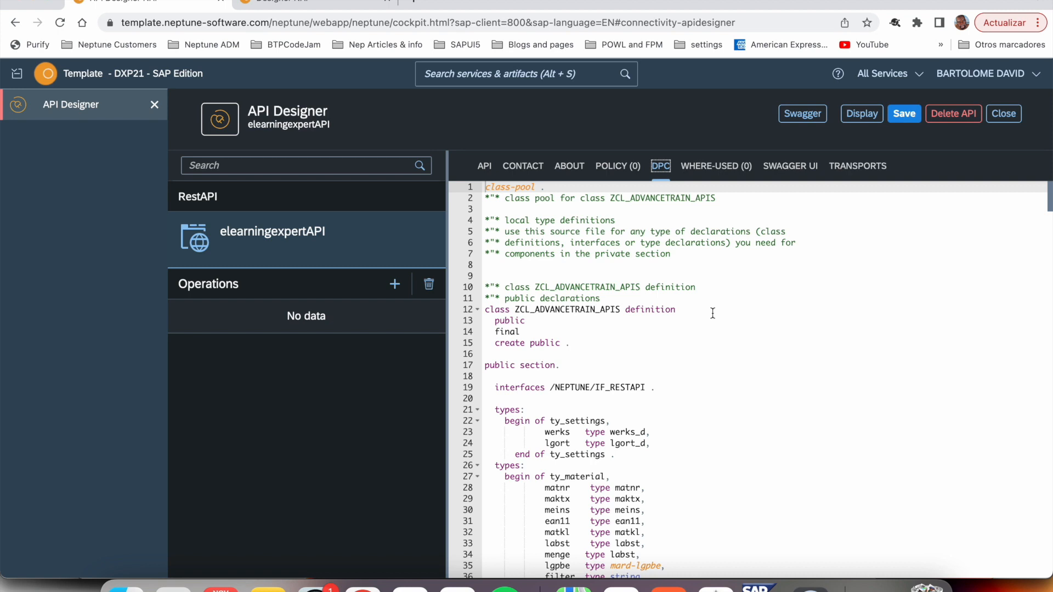
pyautogui.scroll(-5, 713, 313)
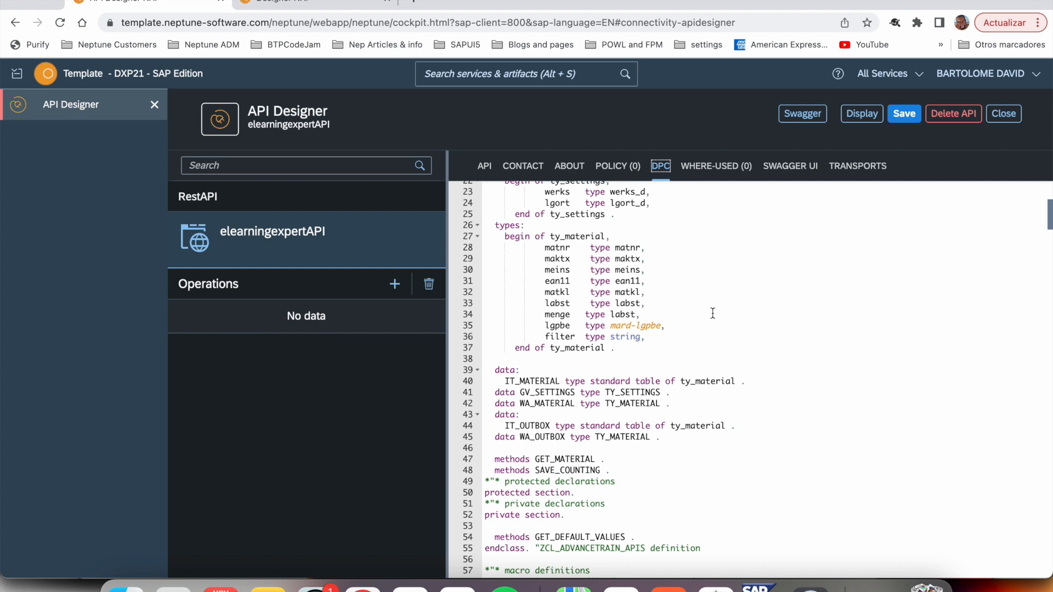
pyautogui.click(729, 176)
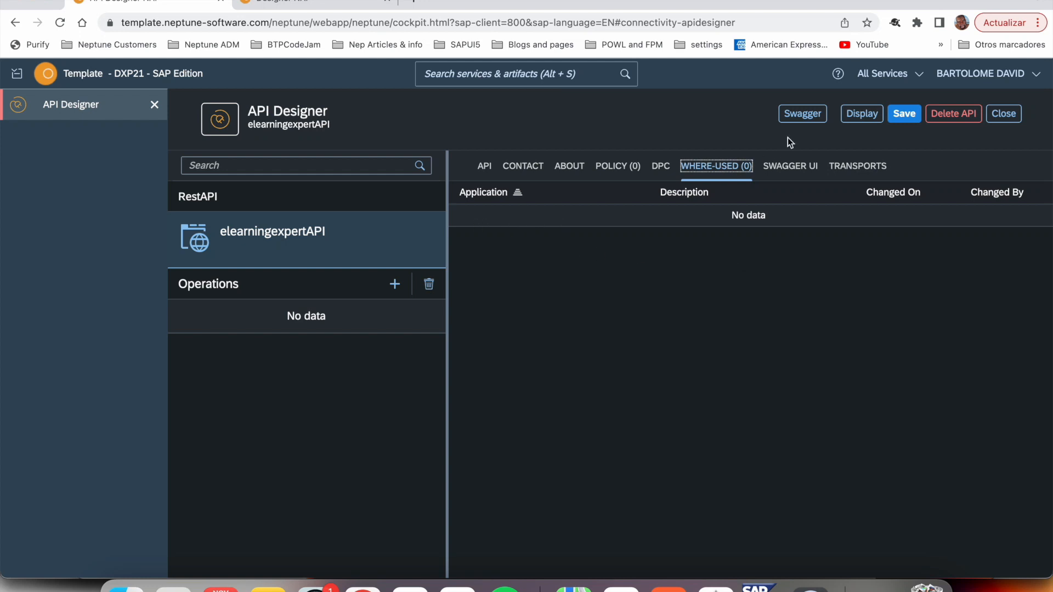
# - Set the API's Swagger specification version to OpenAPI 2.0
pyautogui.click(789, 171)
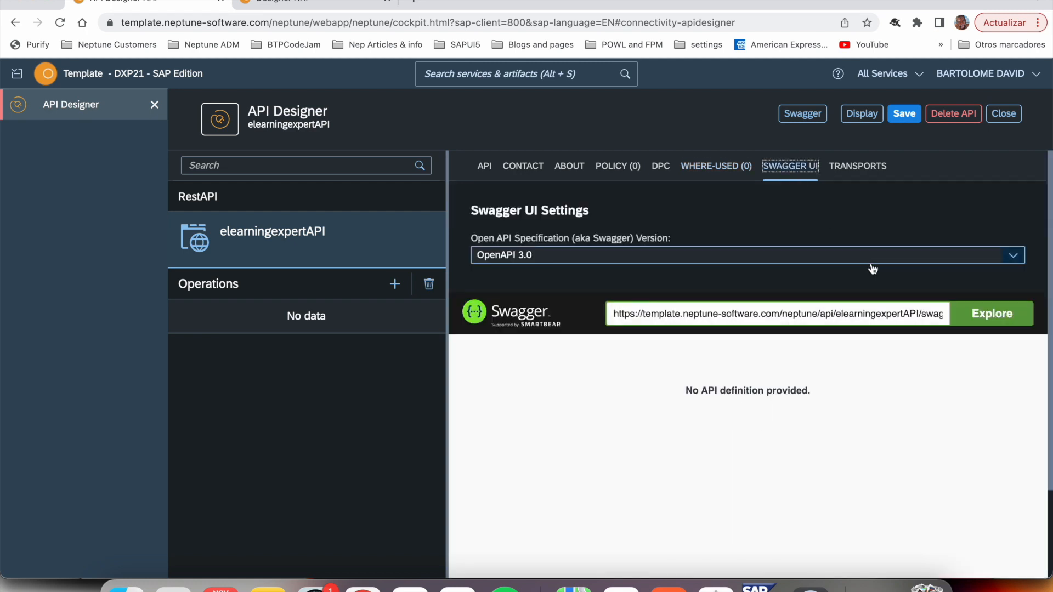
pyautogui.click(1014, 258)
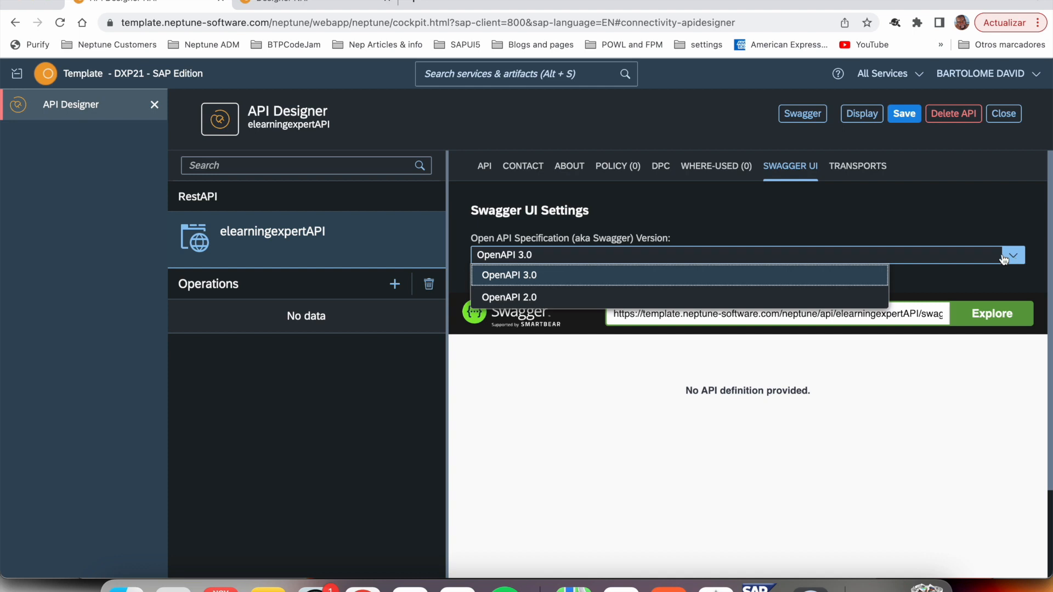
pyautogui.click(545, 299)
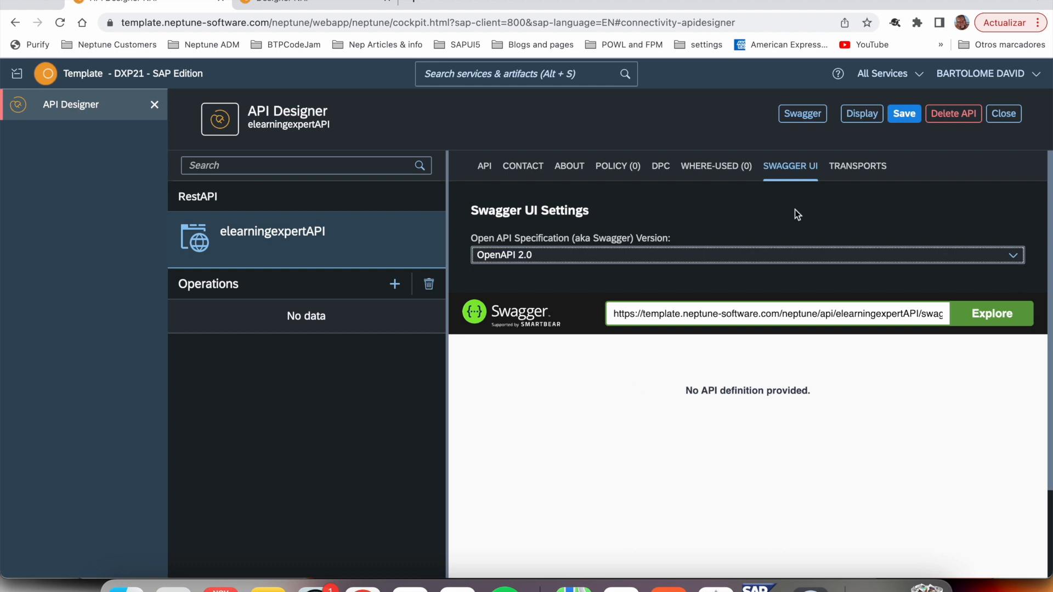
# - Check the API's transports and return to its general settings
pyautogui.click(857, 166)
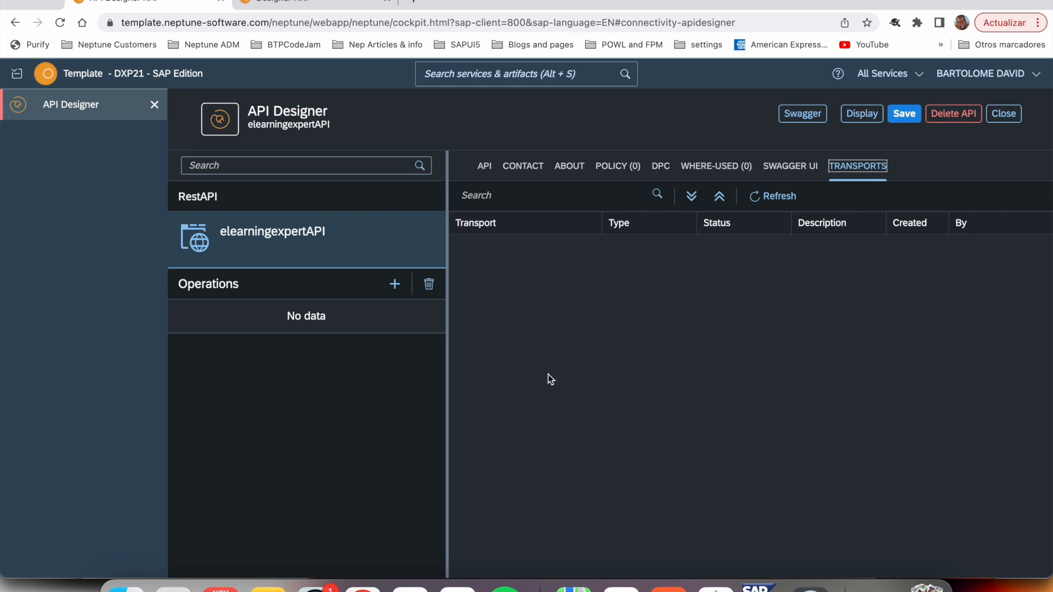
pyautogui.click(390, 251)
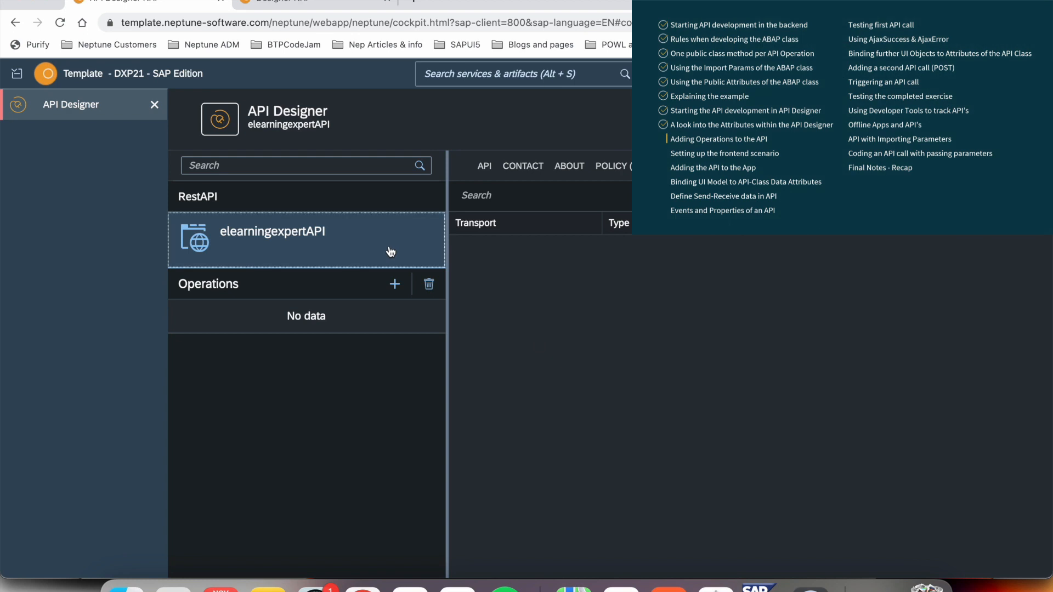
pyautogui.click(486, 171)
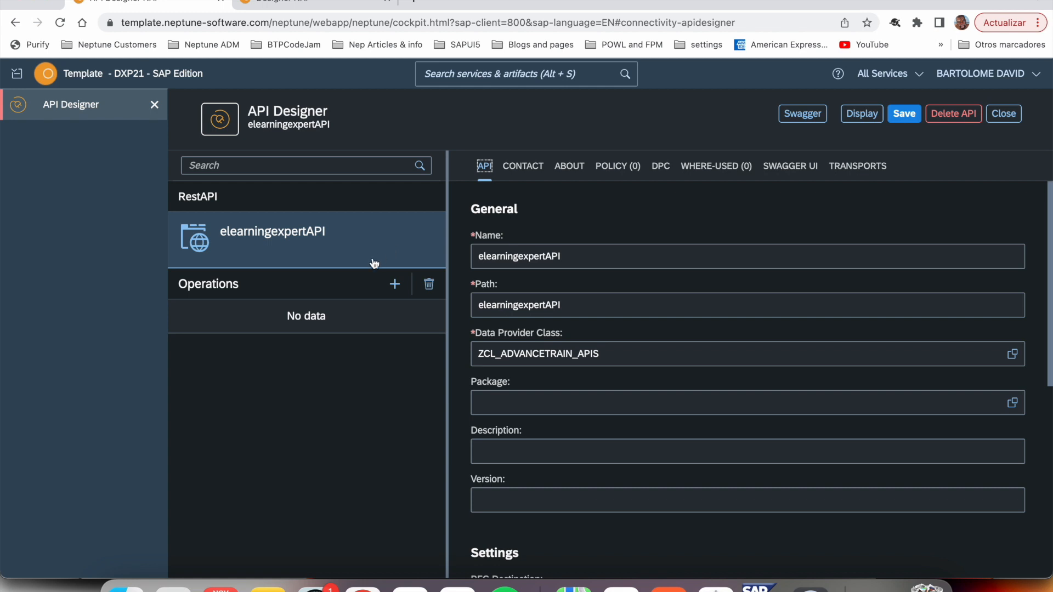
# - Add a new operation to elearningexpertAPI, and switch to the SAP Class Builder to look up method GET_MATERIAL
pyautogui.click(395, 287)
pyautogui.click(500, 261)
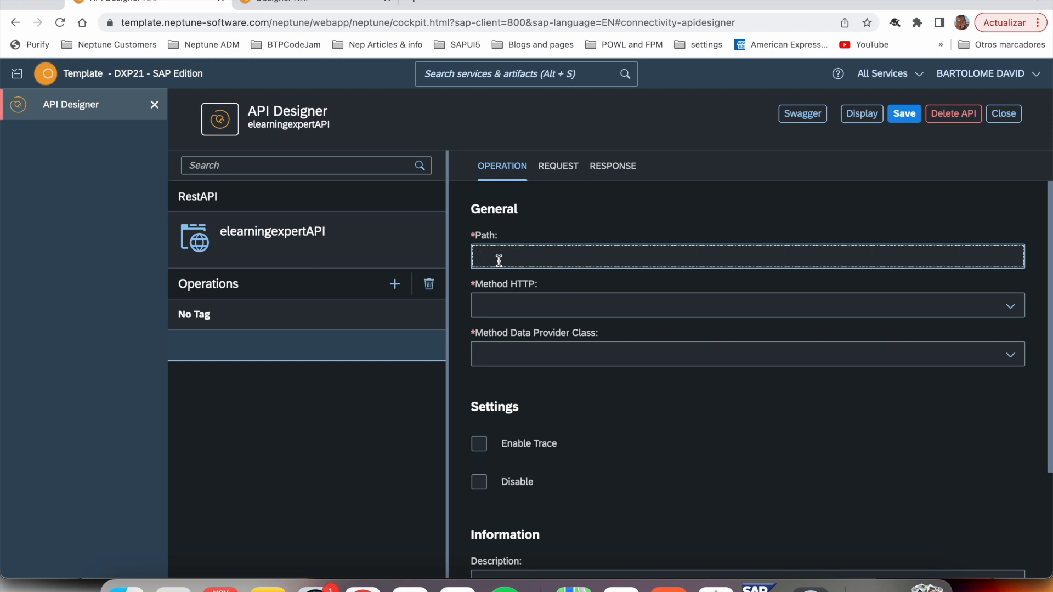
pyautogui.click(762, 585)
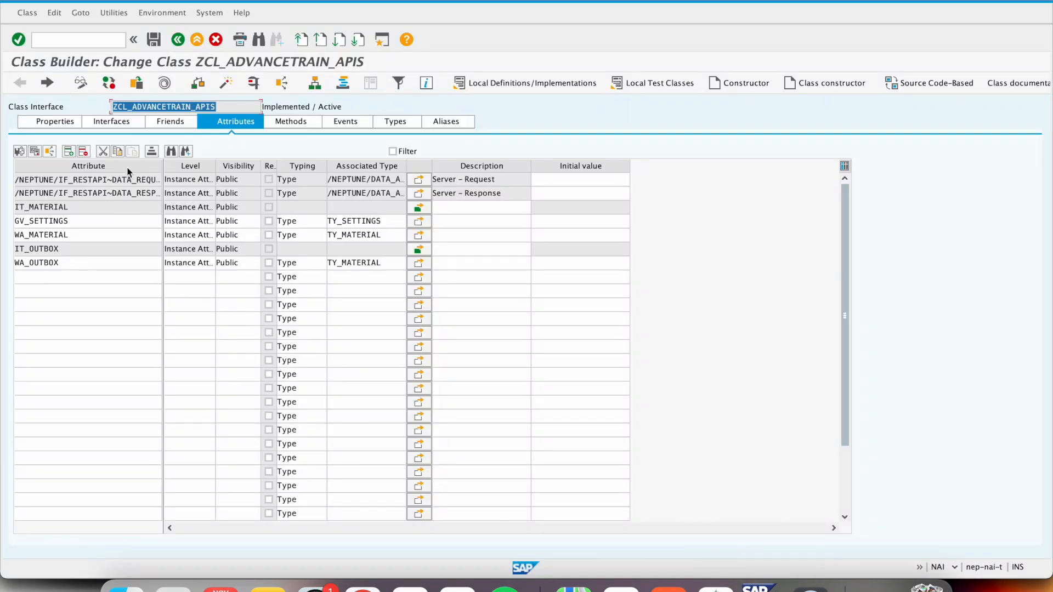
pyautogui.click(291, 122)
pyautogui.moveTo(115, 180); pyautogui.dragTo(2, 182)
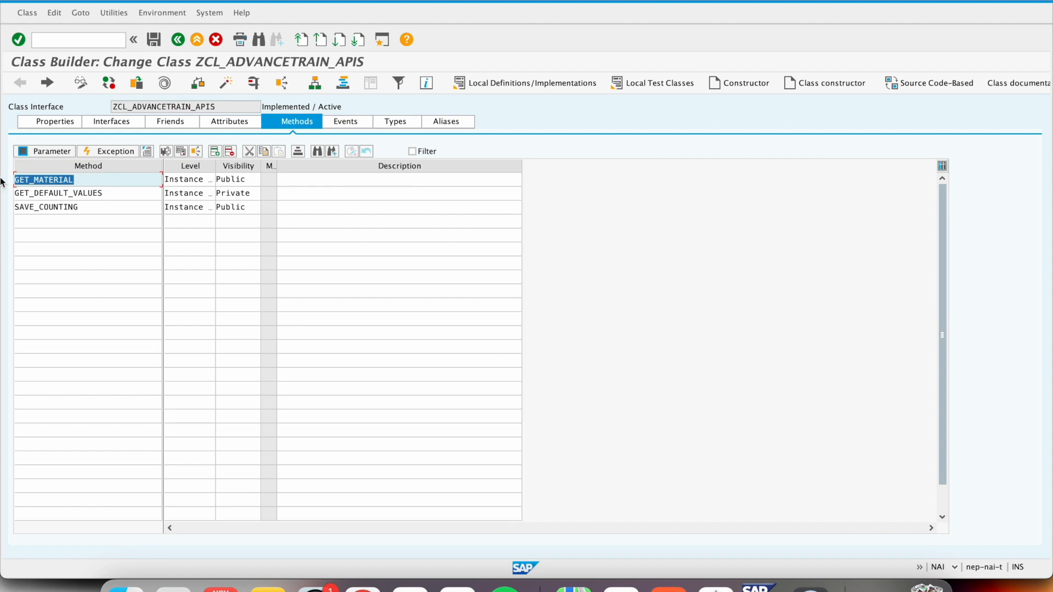
# - Return to API Designer and set the new operation's path to get_materials
pyautogui.press('super+Tab')
pyautogui.click(502, 258)
pyautogui.write('get_materials')
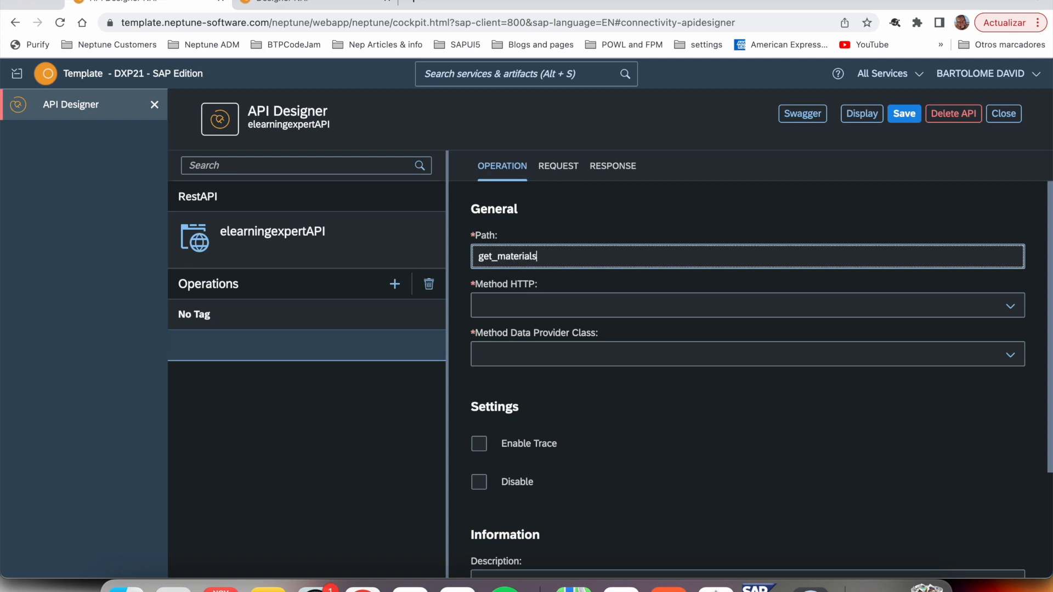
# - Give the get_materials operation the HTTP method GET and the data provider class method GET_MATERIAL
pyautogui.click(1010, 314)
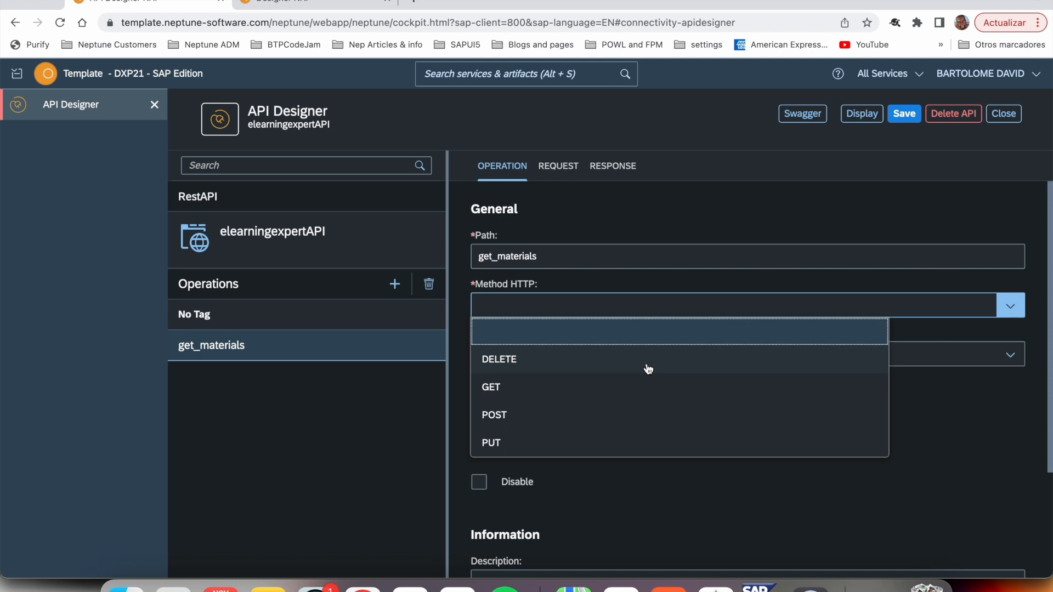
pyautogui.click(618, 399)
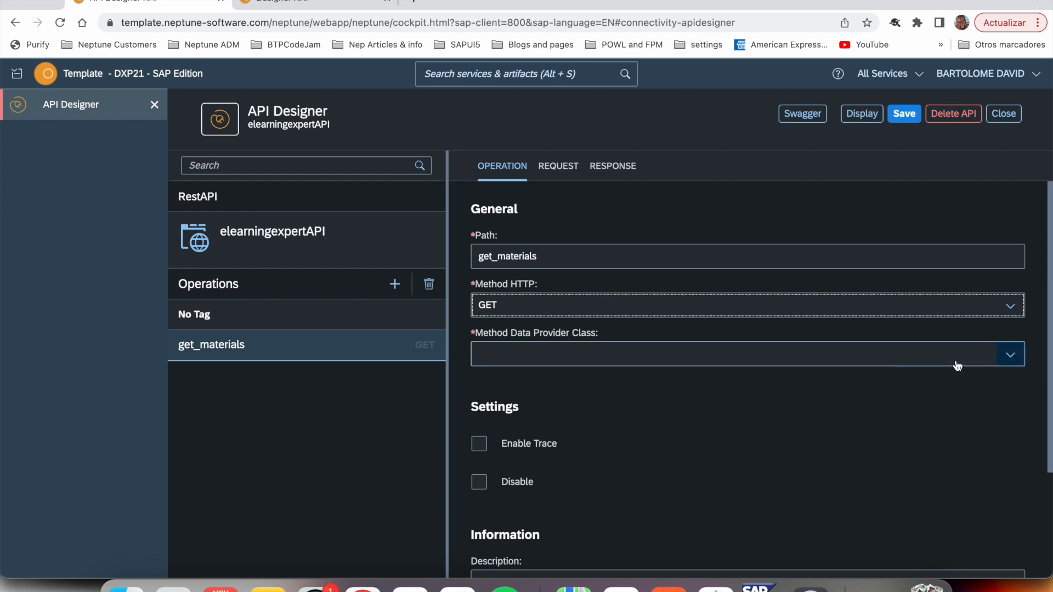
pyautogui.click(1010, 357)
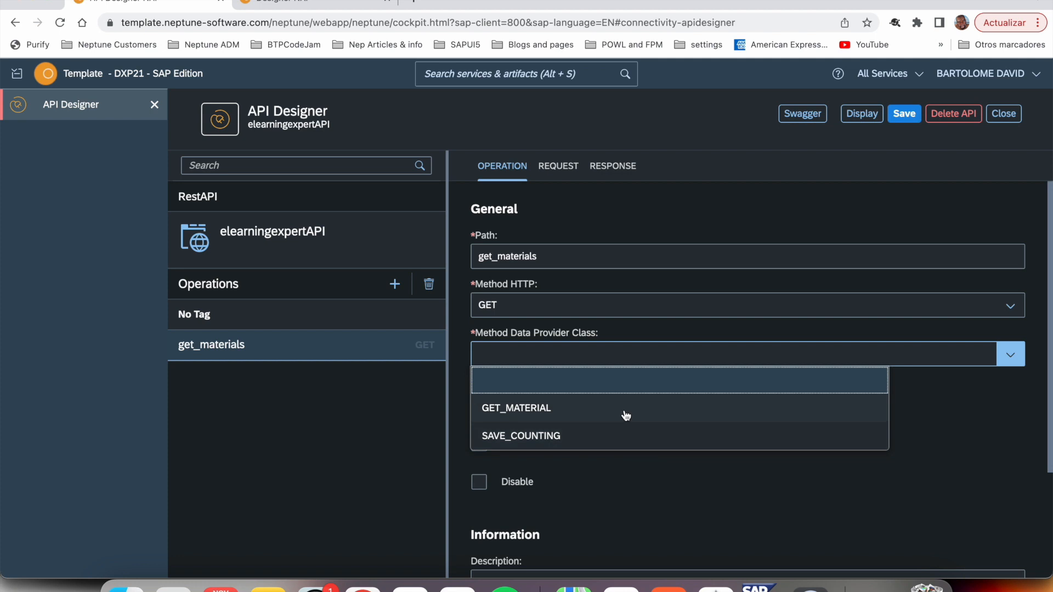
pyautogui.click(597, 414)
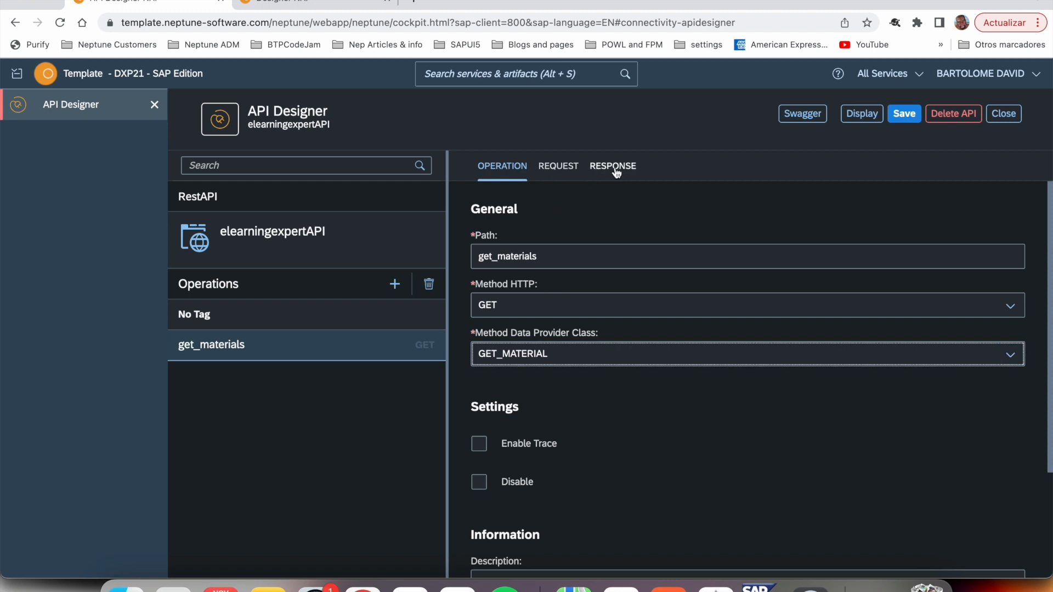
# - Check get_materials' request parameters against those of method GET_MATERIAL in the SAP Class Builder, and return to API Designer's operation settings
pyautogui.click(565, 175)
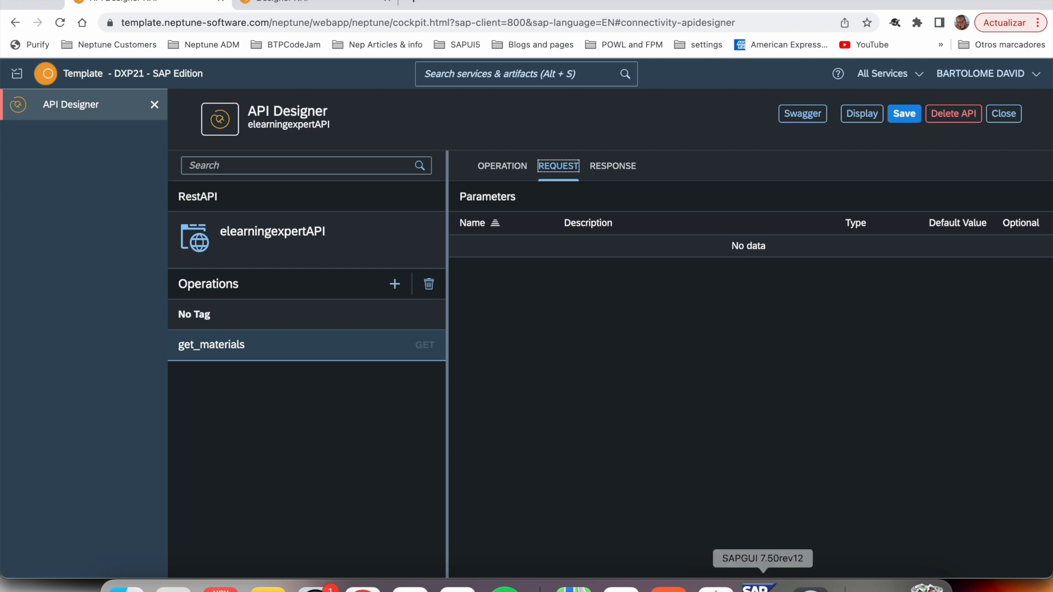
pyautogui.click(759, 586)
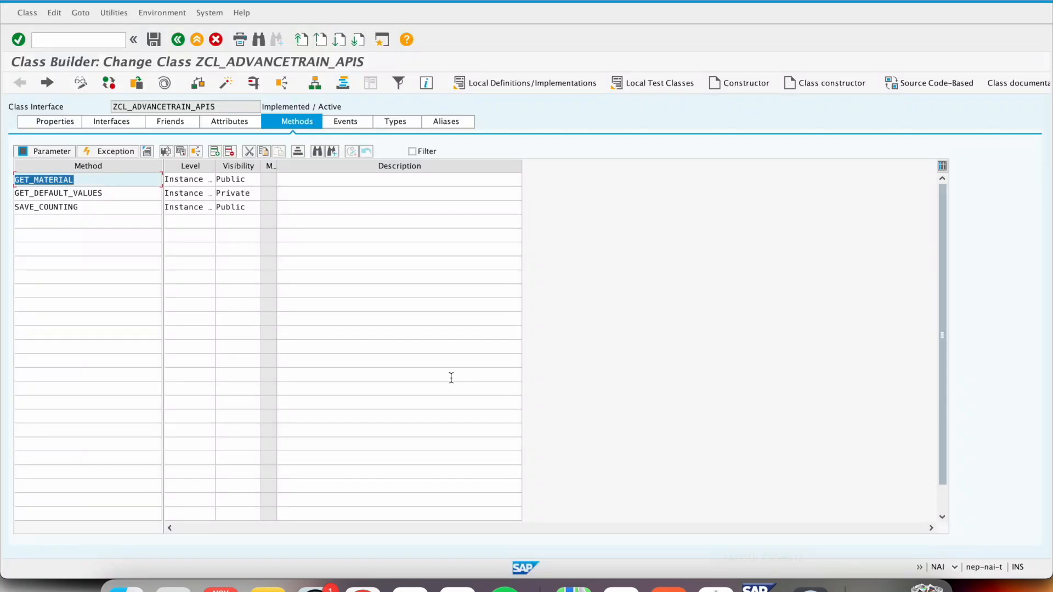
pyautogui.click(62, 155)
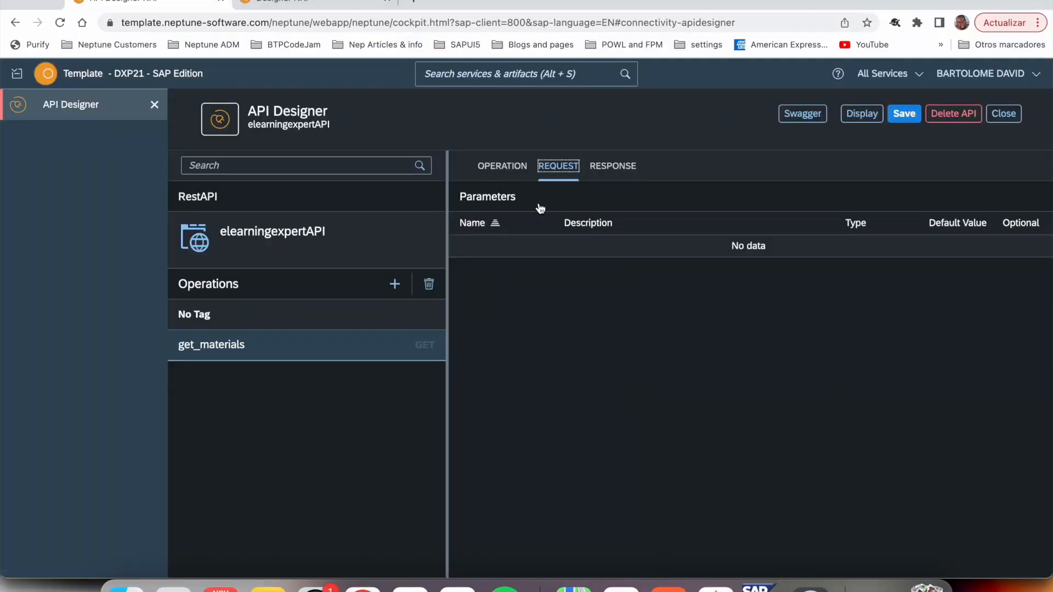
pyautogui.click(518, 171)
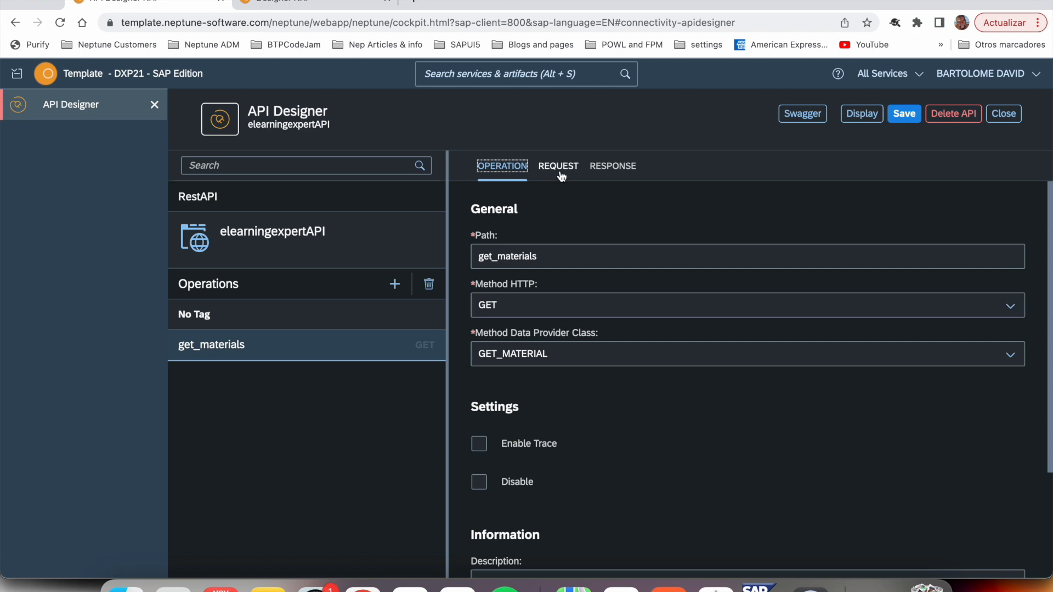
# - Receive the internal tables IT_MATERIAL and IT_OUTBOX in the get_materials response, and return to the operation settings
pyautogui.click(615, 166)
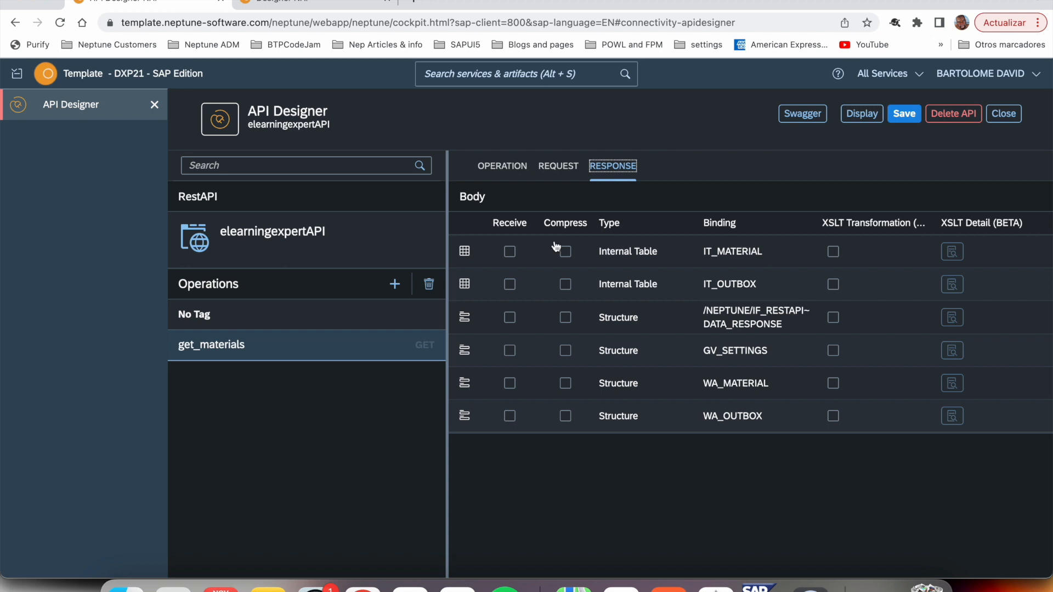
pyautogui.click(510, 254)
pyautogui.click(511, 285)
pyautogui.click(503, 174)
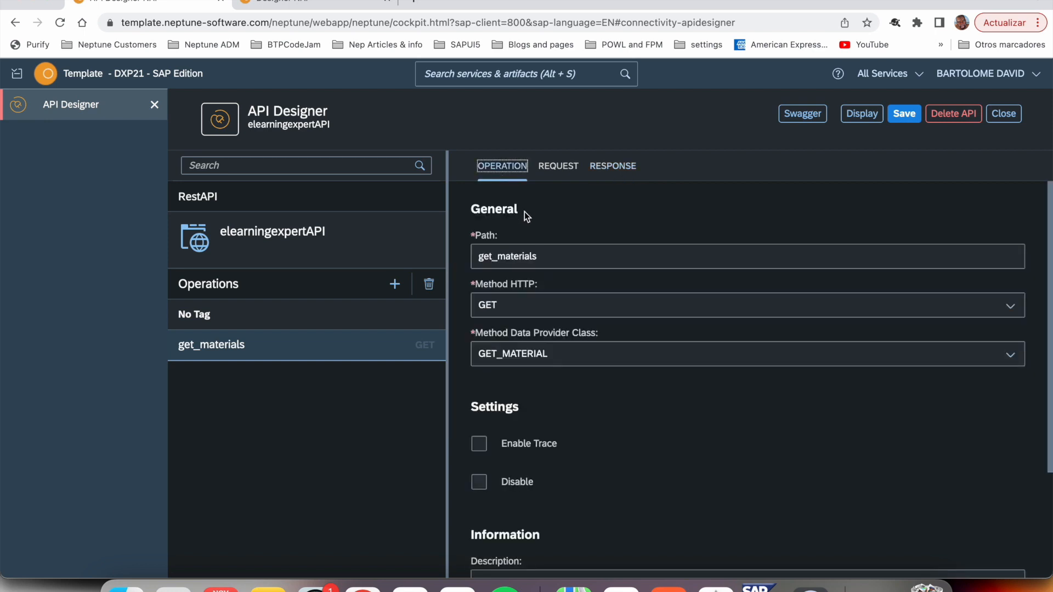
# - Add an operation with path save_counting, HTTP method POST and data provider class method SAVE_COUNTING
pyautogui.click(395, 284)
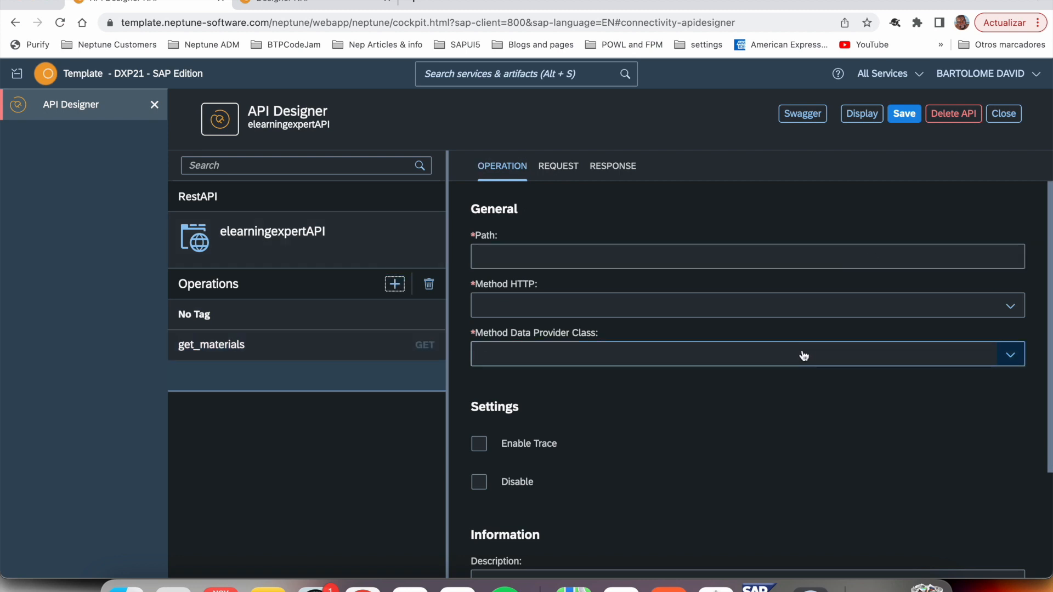
pyautogui.click(730, 258)
pyautogui.write('save_counting')
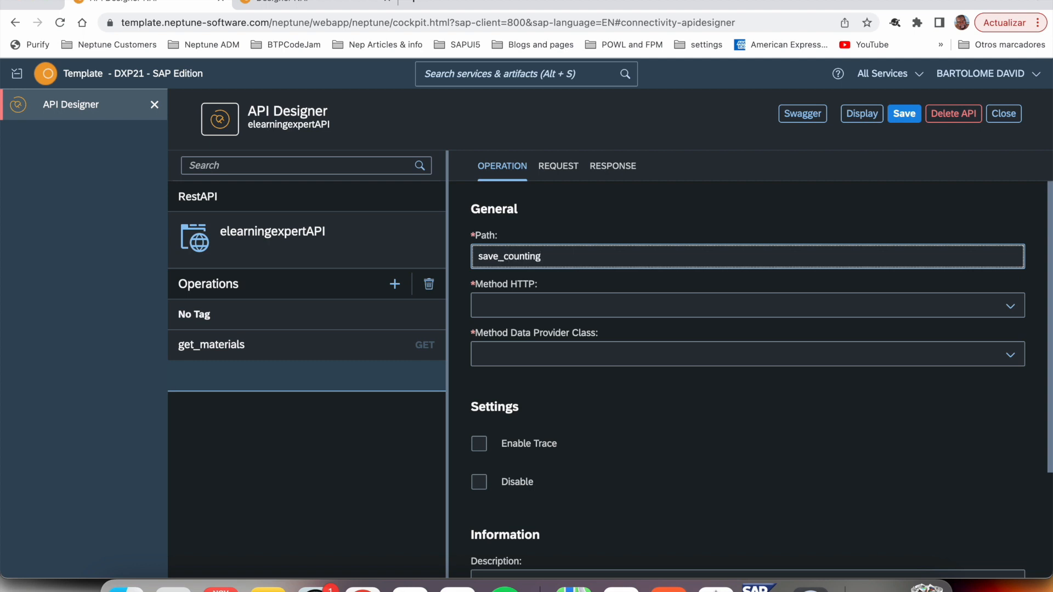
pyautogui.click(1005, 312)
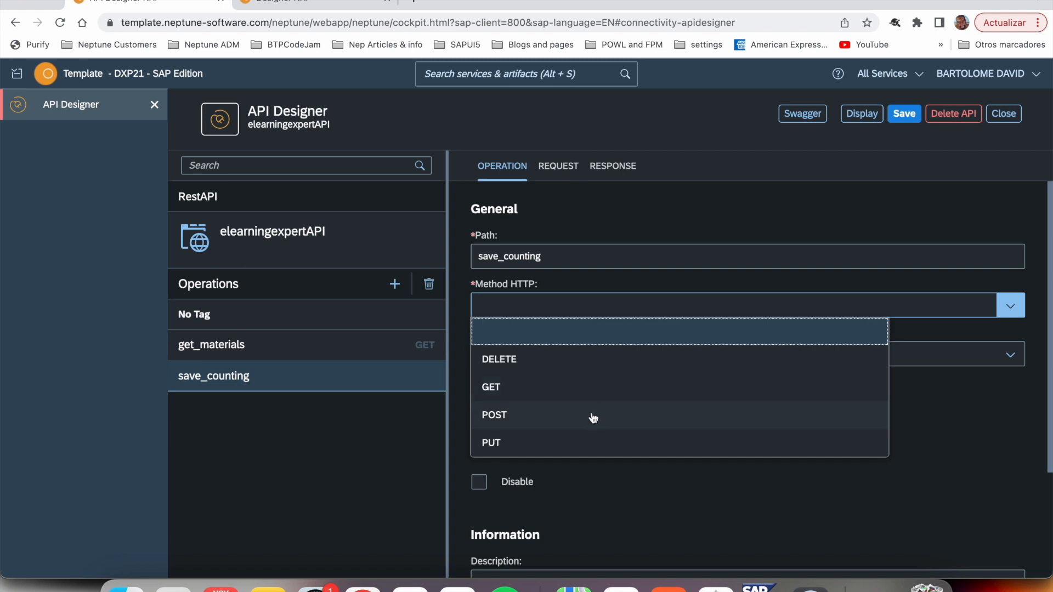
pyautogui.click(570, 424)
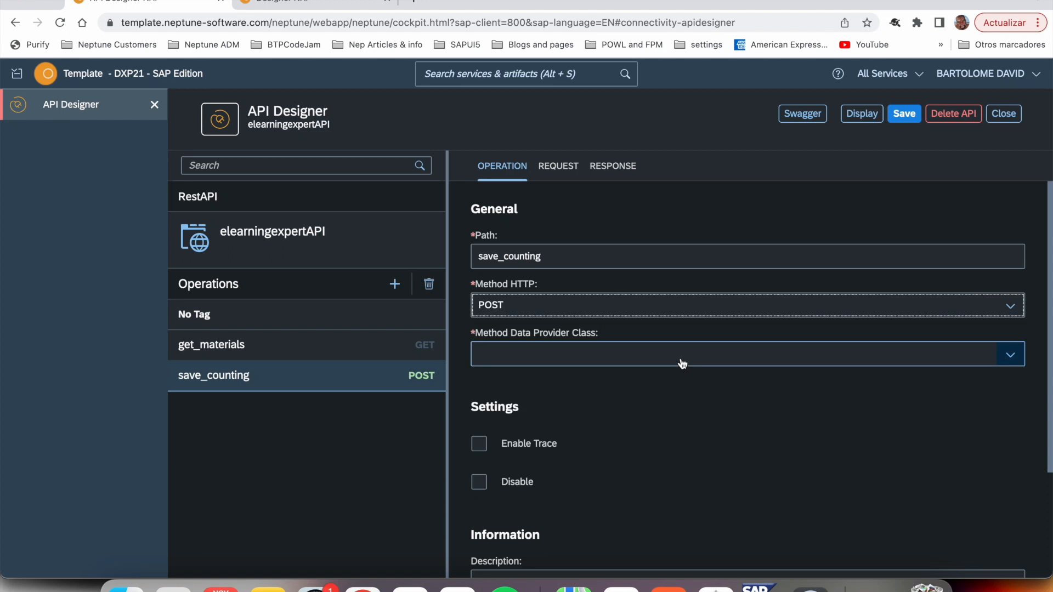
pyautogui.click(682, 364)
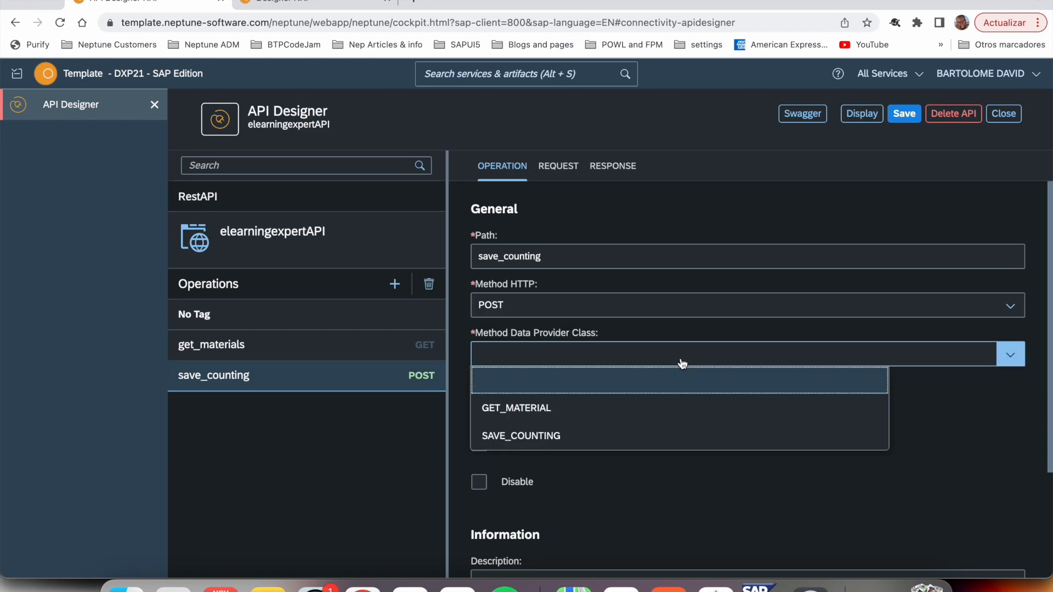
pyautogui.click(580, 439)
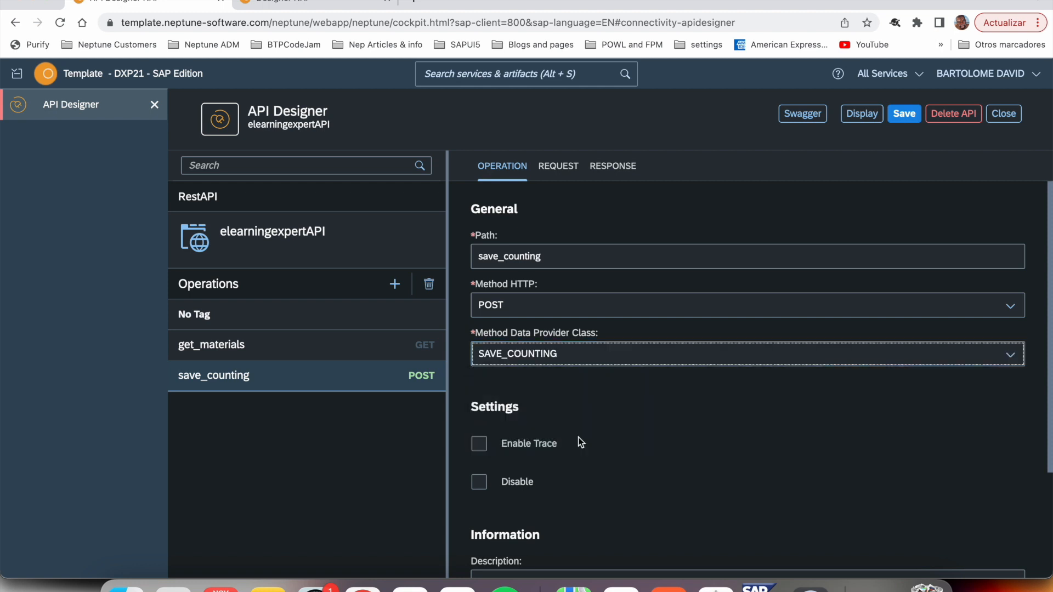
# - Check save_counting's request settings, and look up the parameters of method SAVE_COUNTING in the SAP Class Builder
pyautogui.click(571, 175)
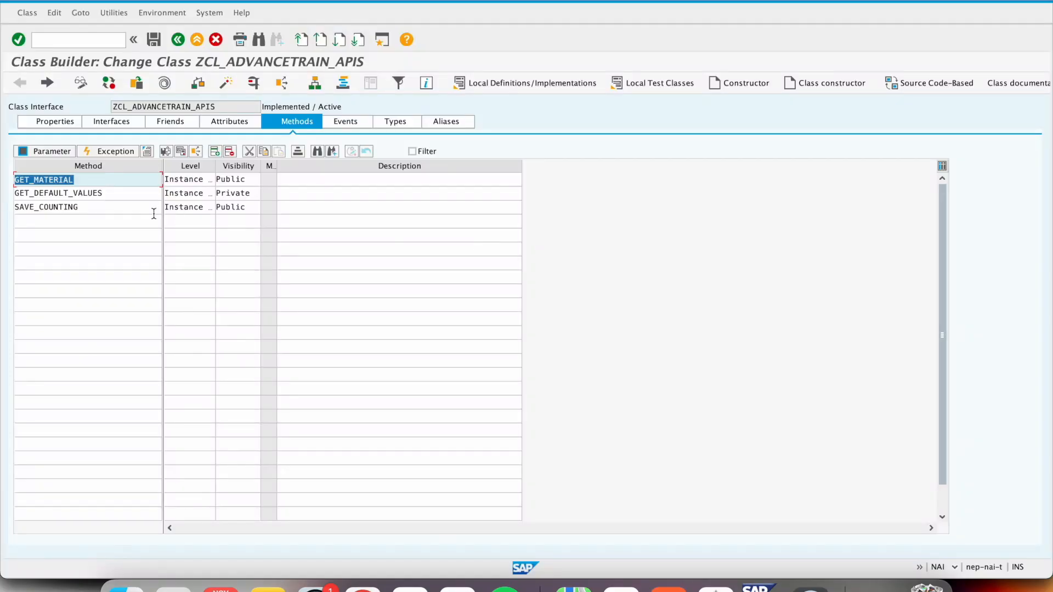
pyautogui.click(73, 208)
pyautogui.click(48, 151)
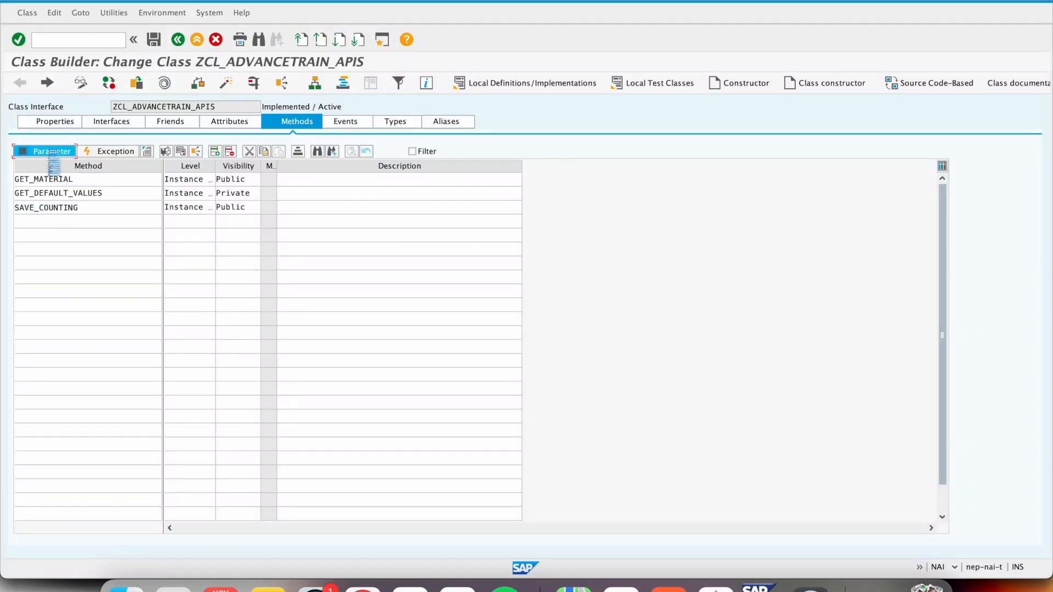
pyautogui.click(55, 165)
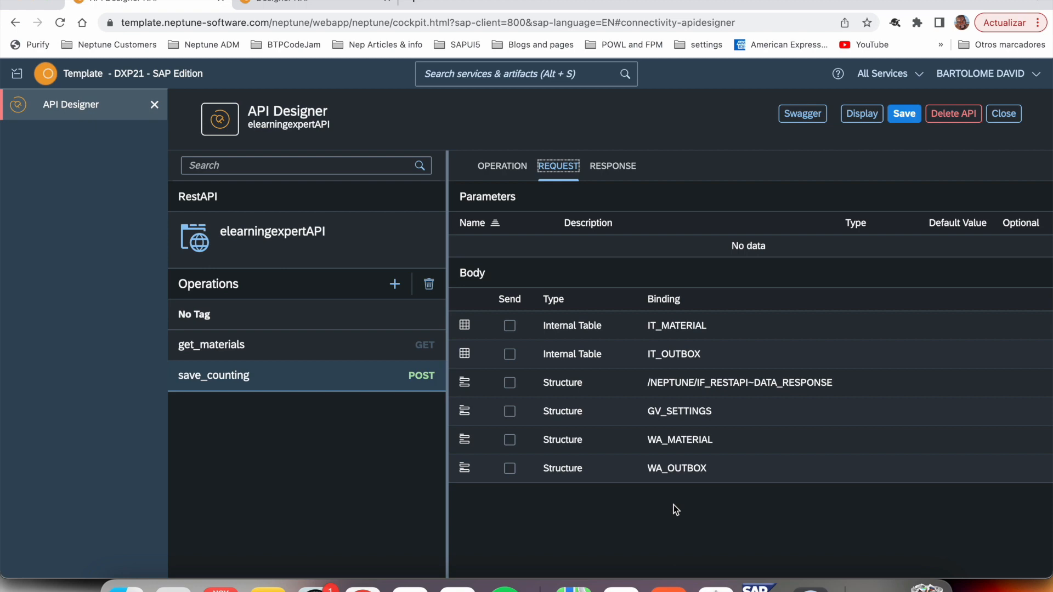
# - Look up it_outbox in method SAVE_COUNTING's source code in SAP GUI, and send IT_OUTBOX in the save_counting request body in API Designer
pyautogui.press('super+Tab')
pyautogui.click(49, 207)
pyautogui.doubleClick(48, 207)
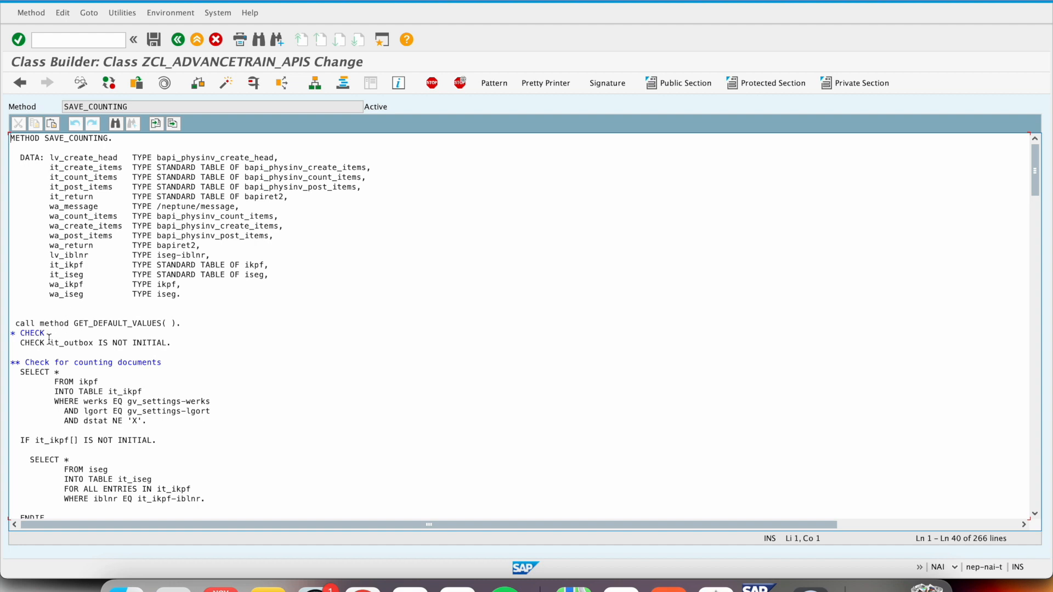
pyautogui.moveTo(45, 343); pyautogui.dragTo(97, 345)
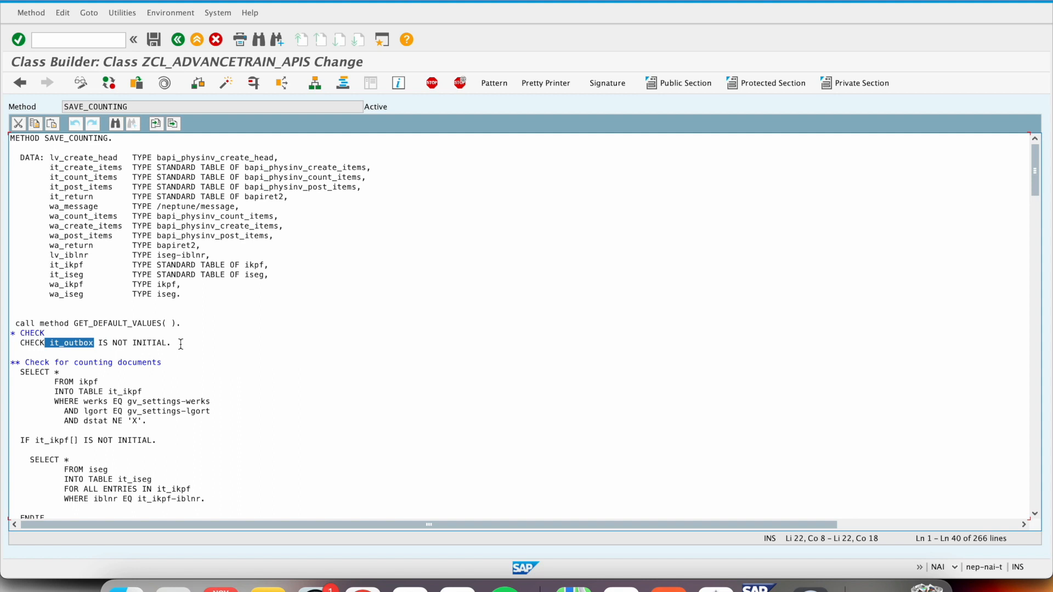
pyautogui.scroll(-2, 194, 376)
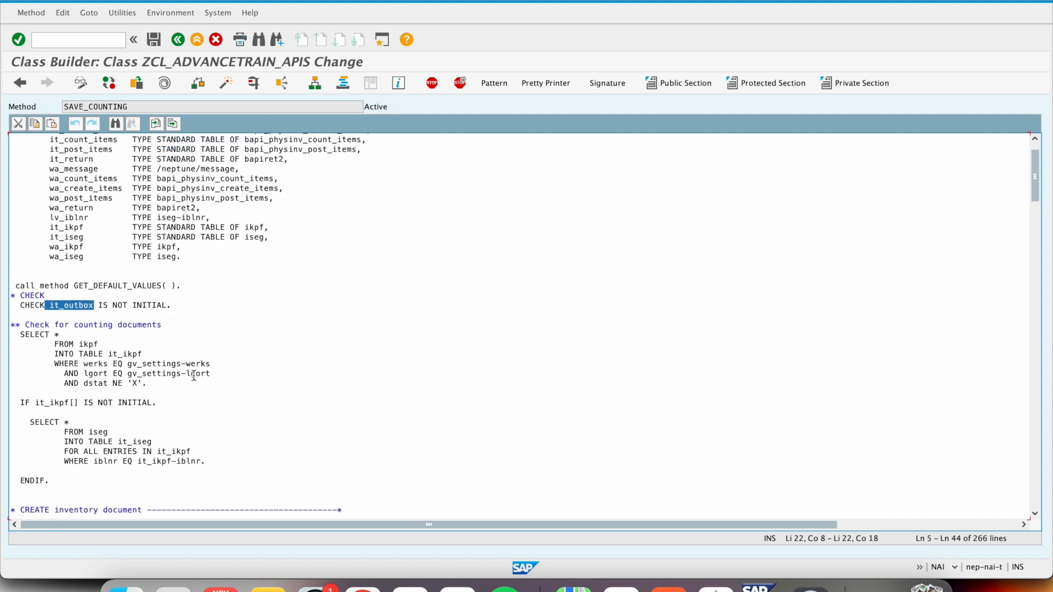
pyautogui.press('super+Tab')
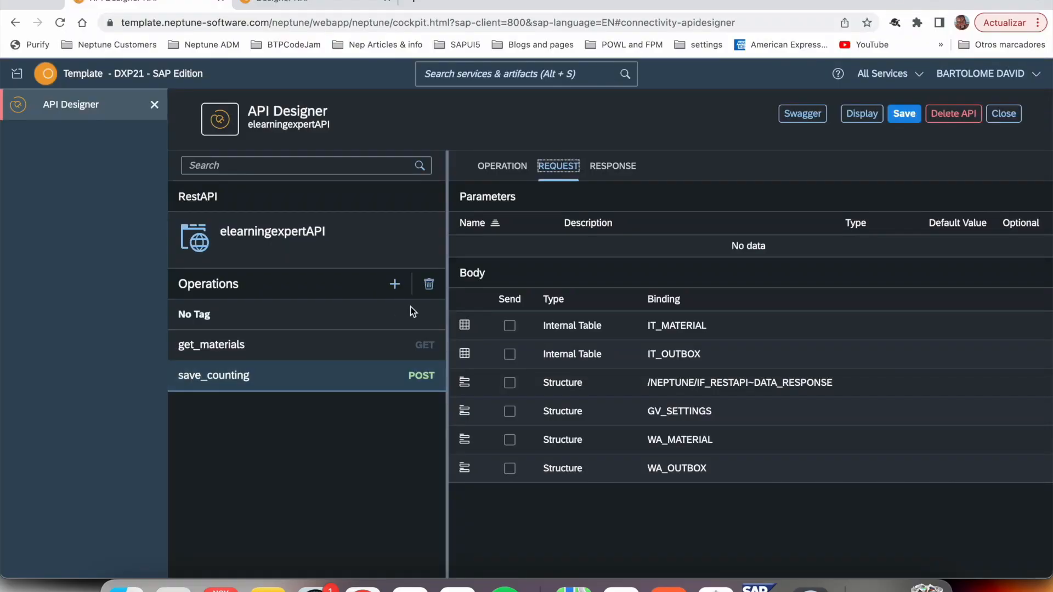
pyautogui.click(510, 355)
# - Receive IT_OUTBOX in the save_counting response, checking its use at the end of SAVE_COUNTING's code in SAP GUI, and save the API
pyautogui.click(613, 166)
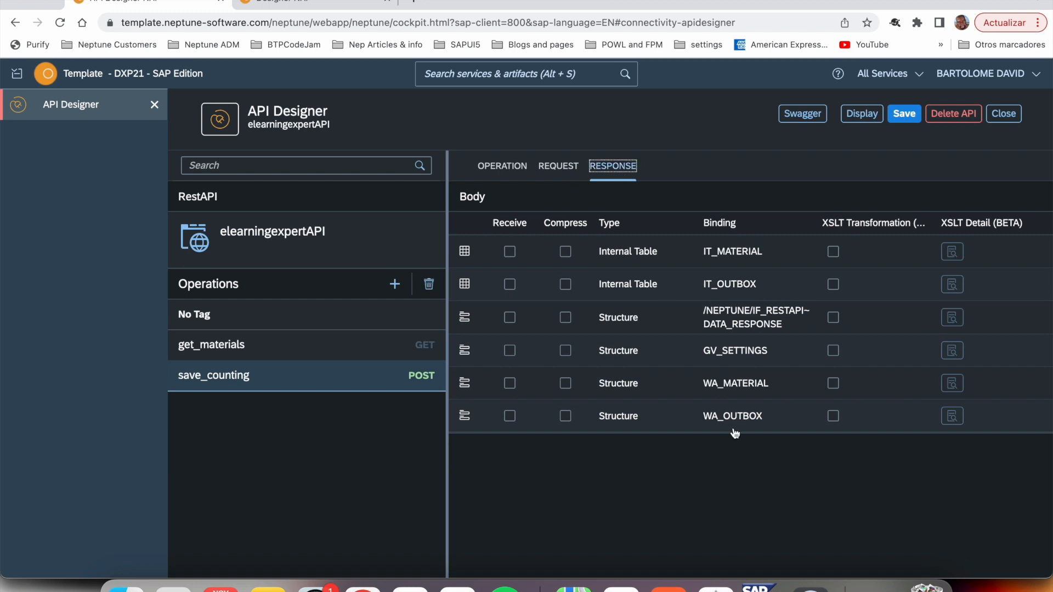
pyautogui.press('super+Tab')
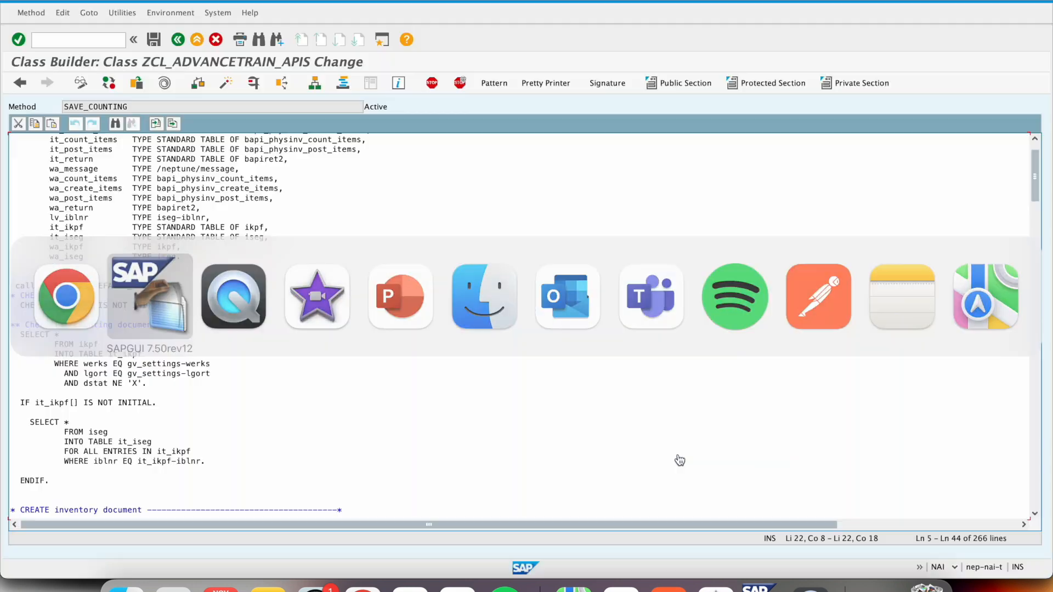
pyautogui.scroll(-15, 520, 426)
pyautogui.scroll(-20, 520, 426)
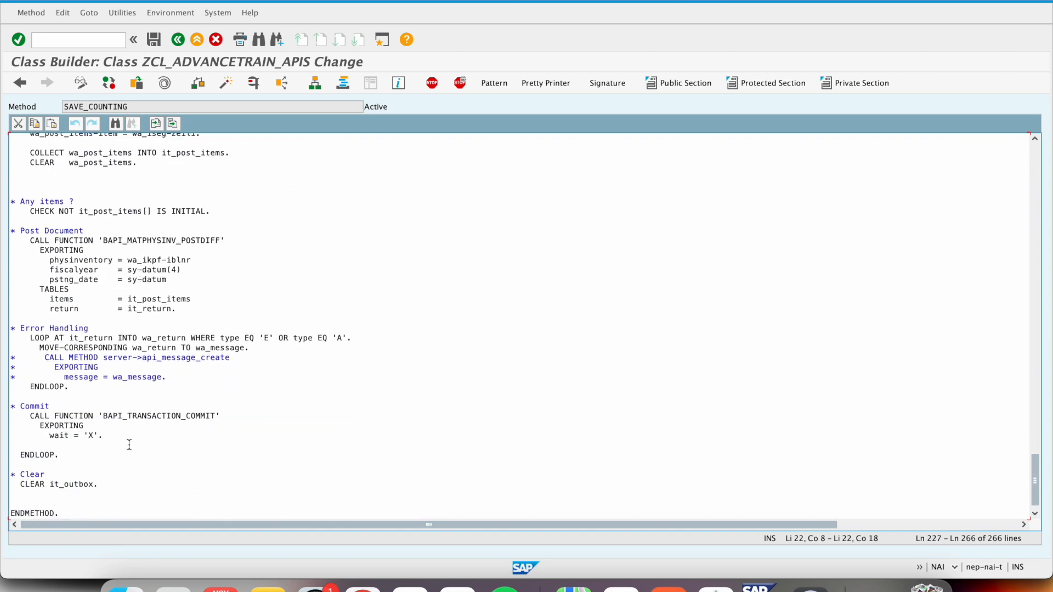
pyautogui.moveTo(99, 485); pyautogui.dragTo(50, 485)
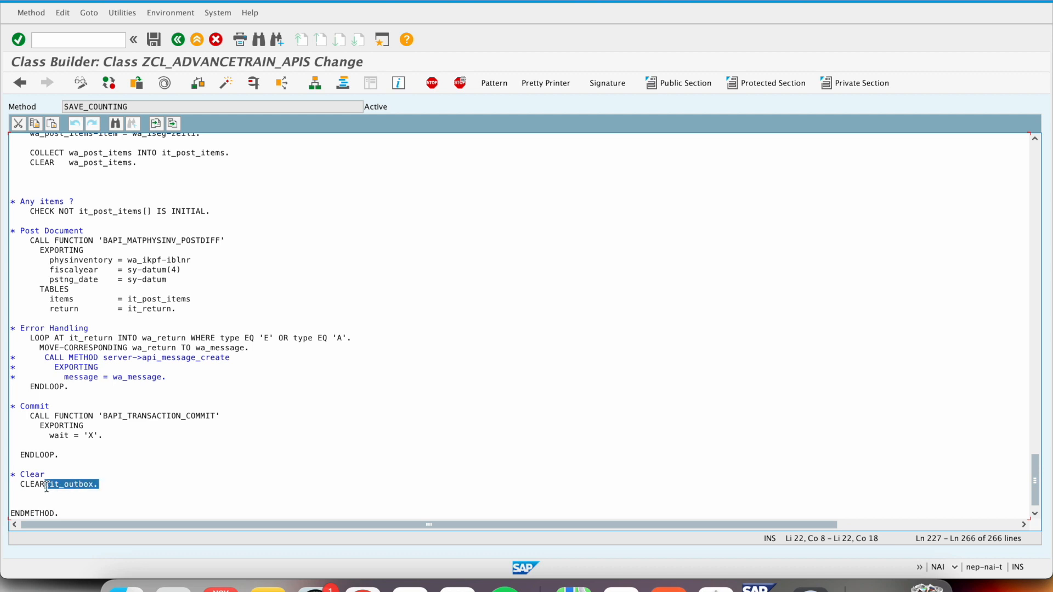
pyautogui.press('super+Tab')
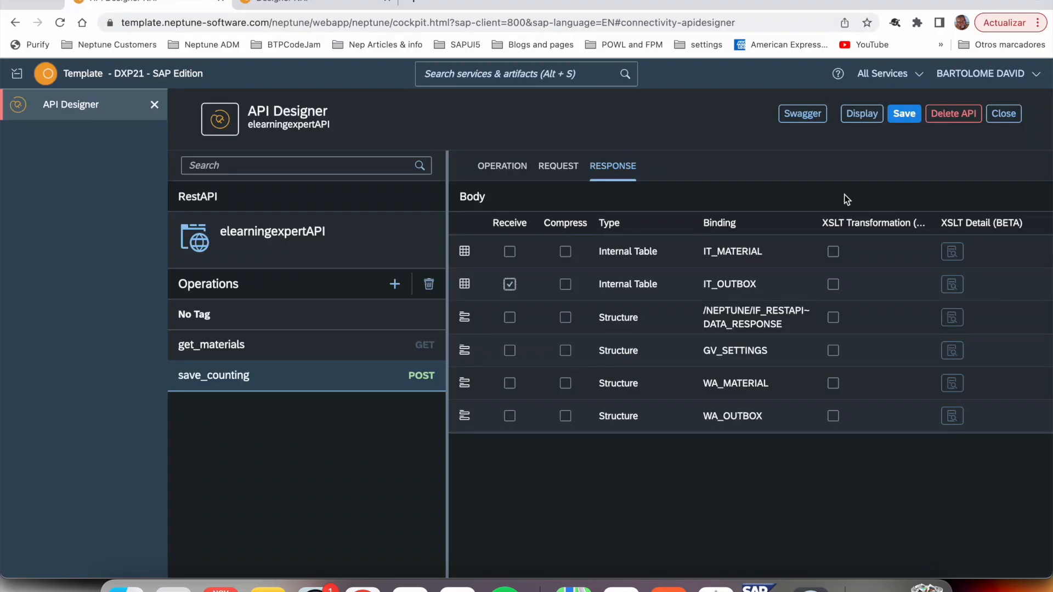
pyautogui.click(905, 114)
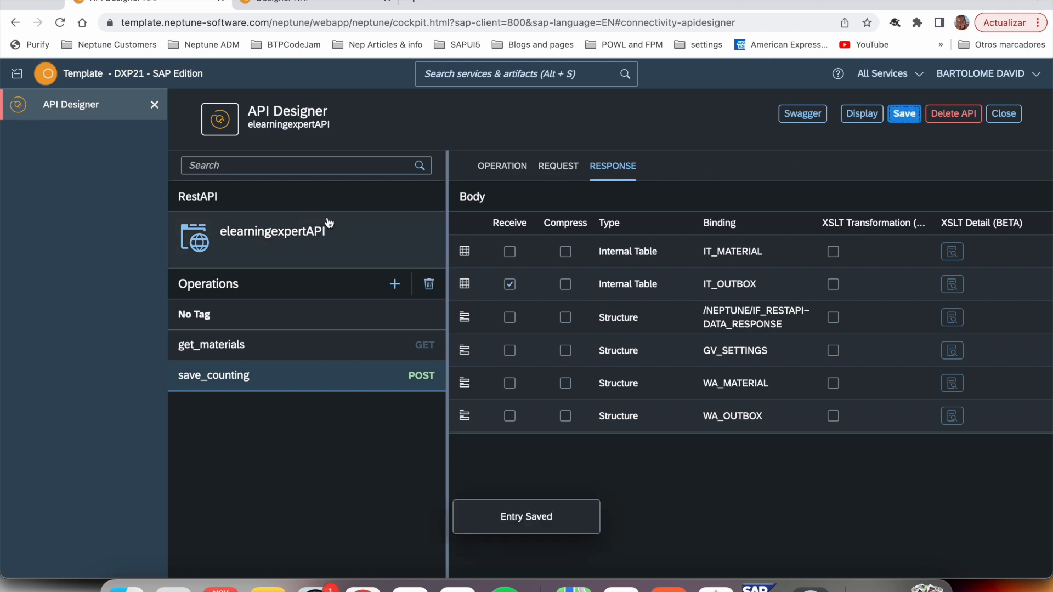
# - Switch to the ZDB_ELEARNING_APIS application in App Designer and examine the structure of its oPageMaster, oPageDetail and oPageOutbox pages
pyautogui.click(300, 237)
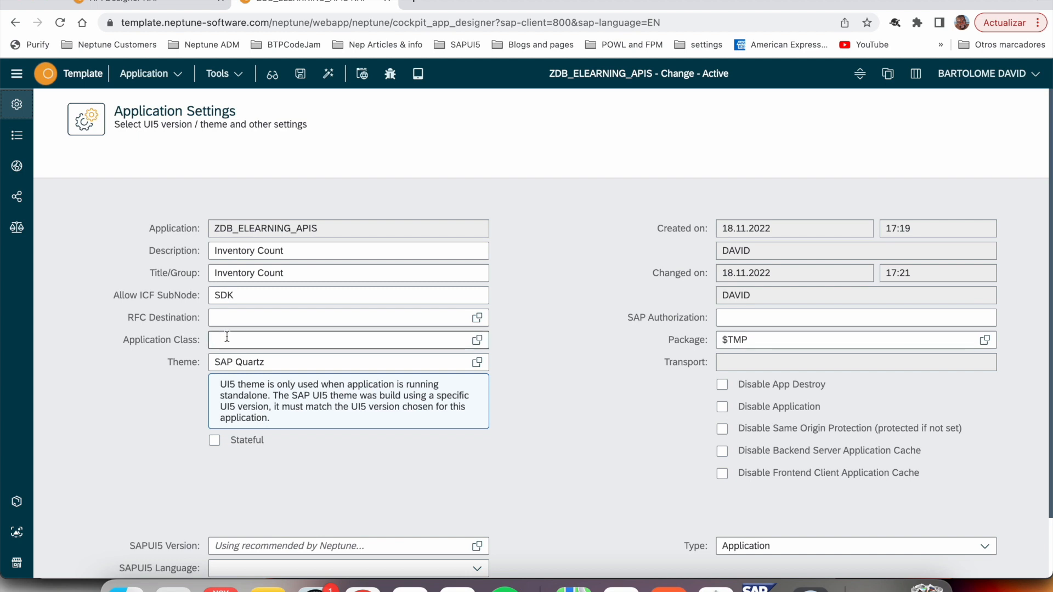
pyautogui.click(21, 138)
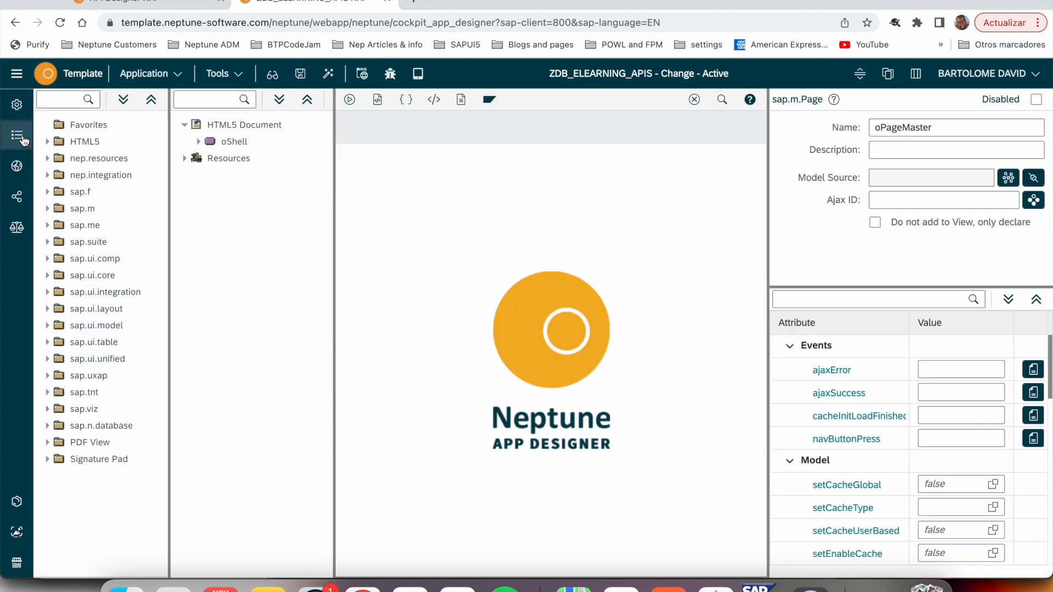
pyautogui.click(198, 141)
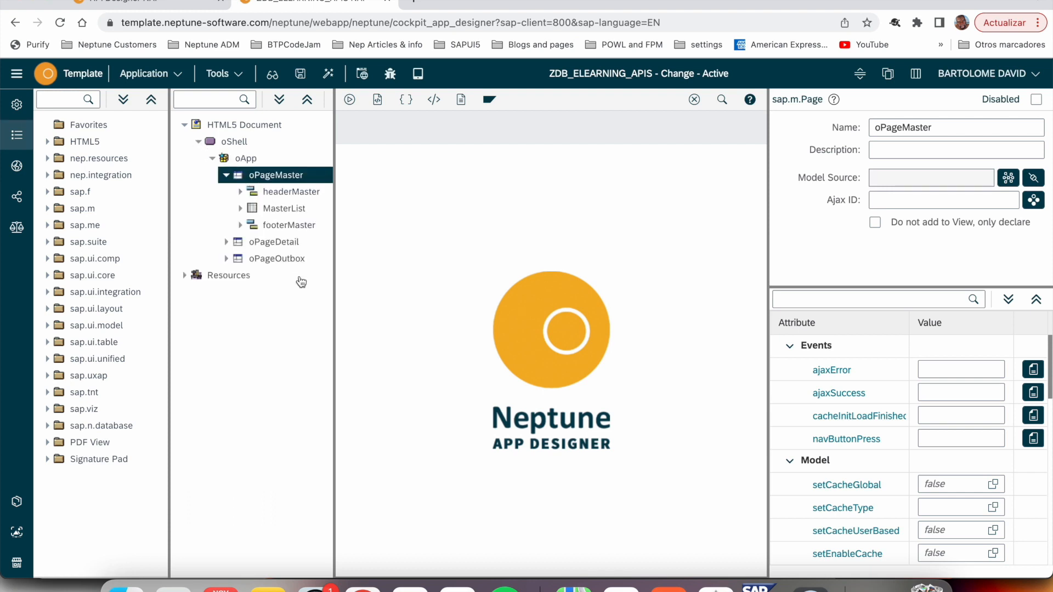
pyautogui.click(277, 211)
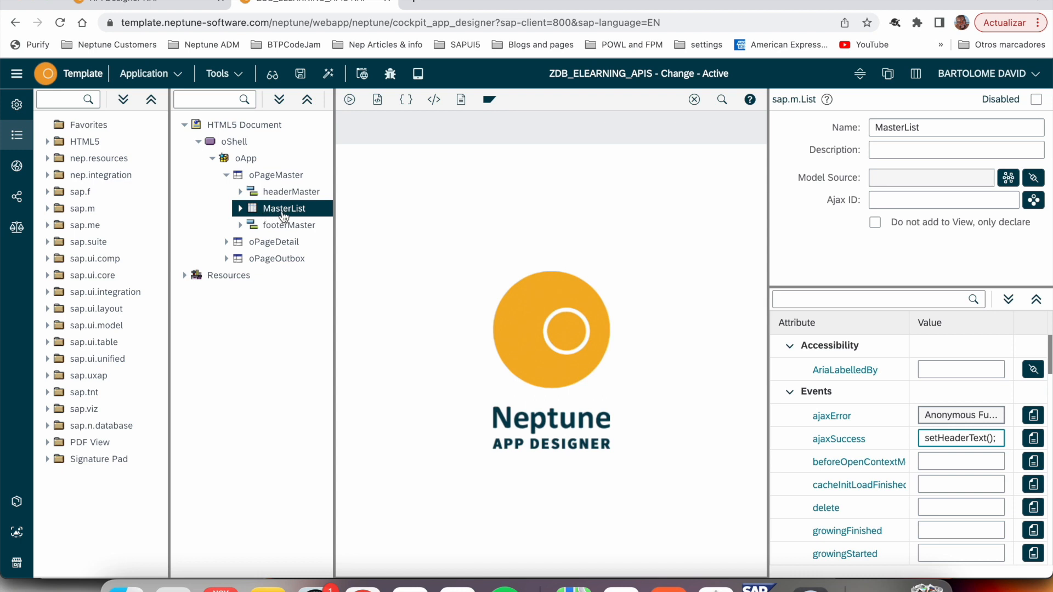
pyautogui.click(227, 243)
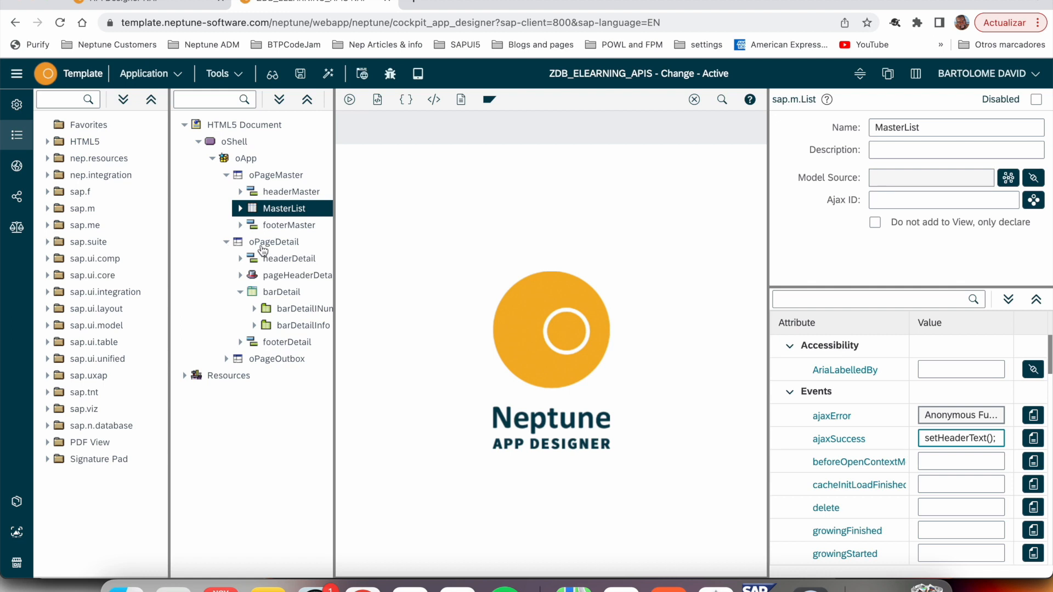
pyautogui.click(226, 360)
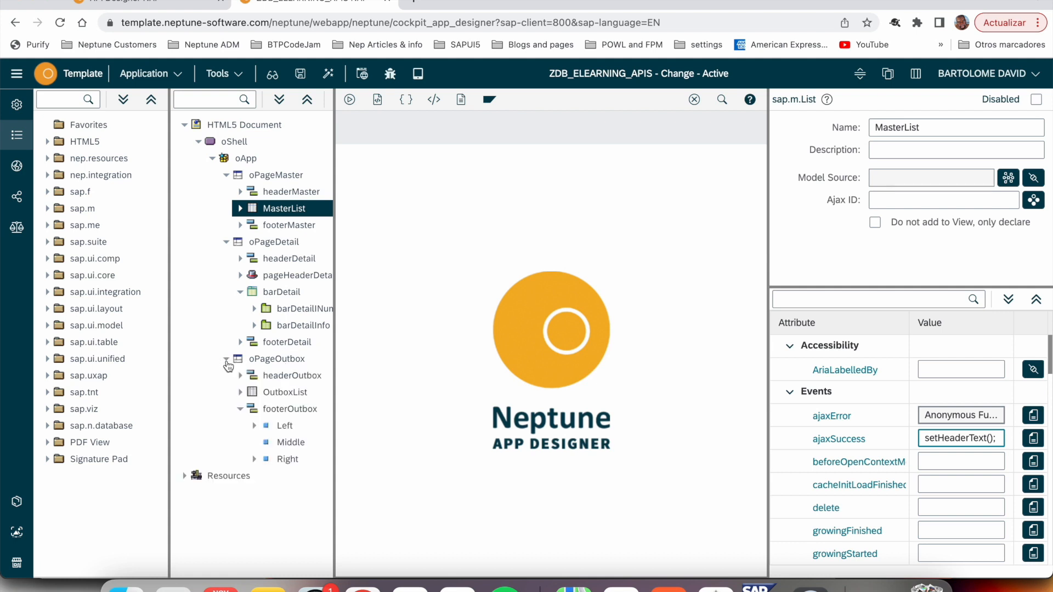
# - Check the settings of the butOutboxUpdate button in footerOutbox and of MasterList
pyautogui.click(255, 426)
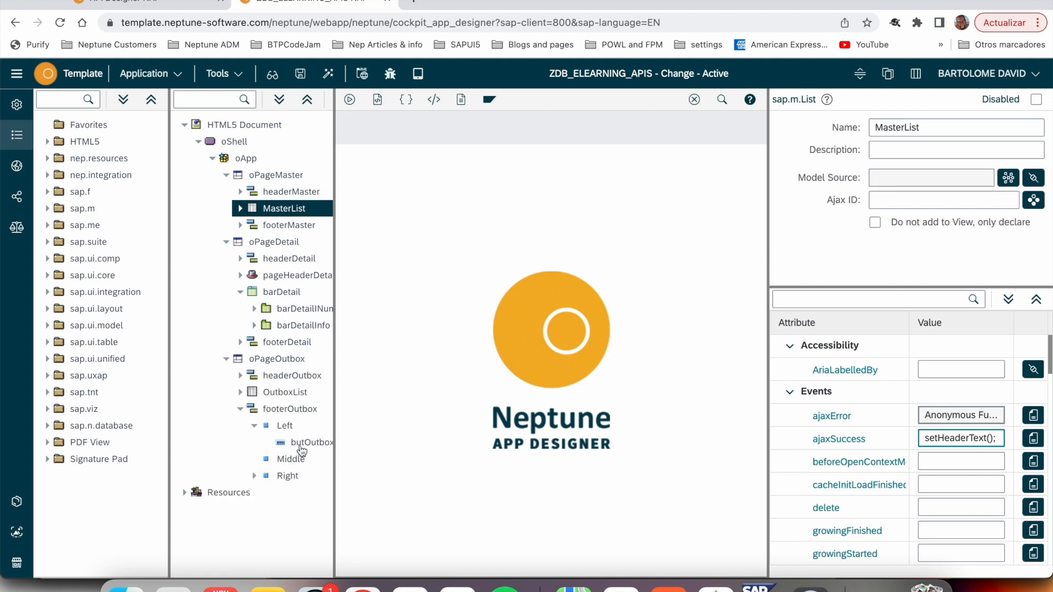
pyautogui.click(301, 444)
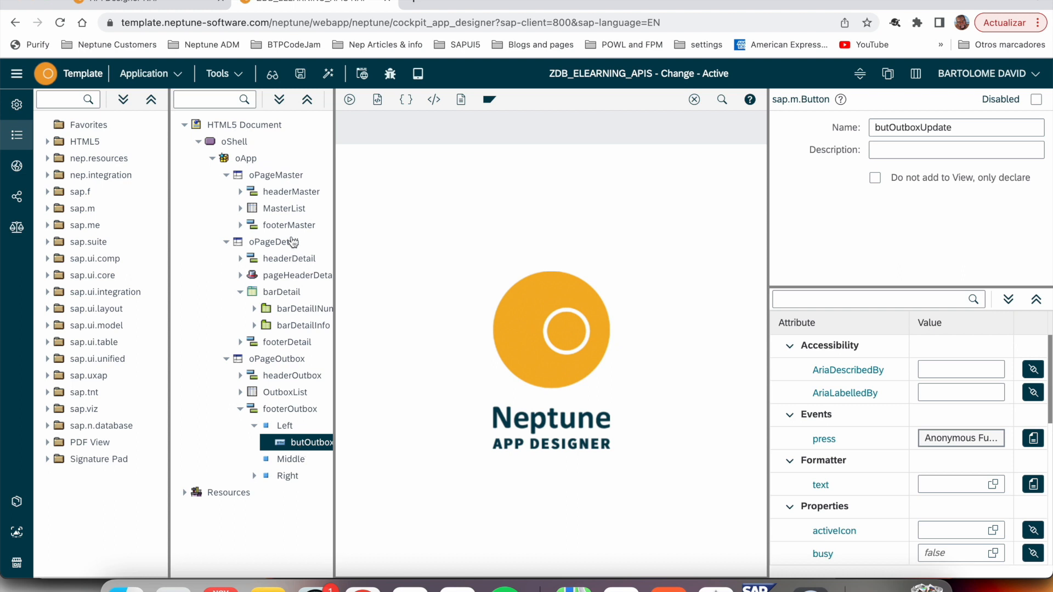
pyautogui.click(295, 214)
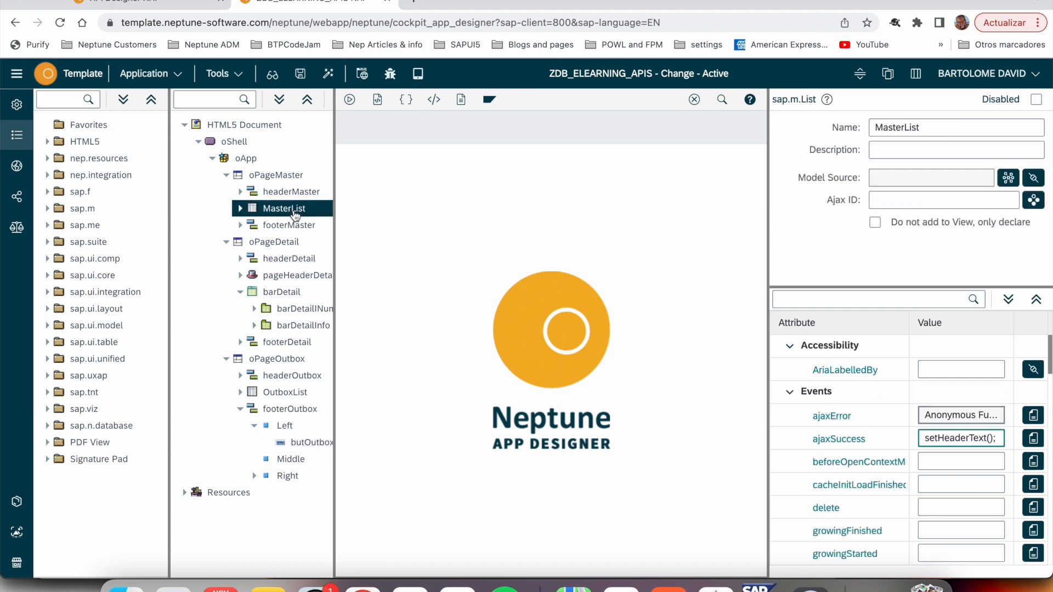
pyautogui.click(302, 445)
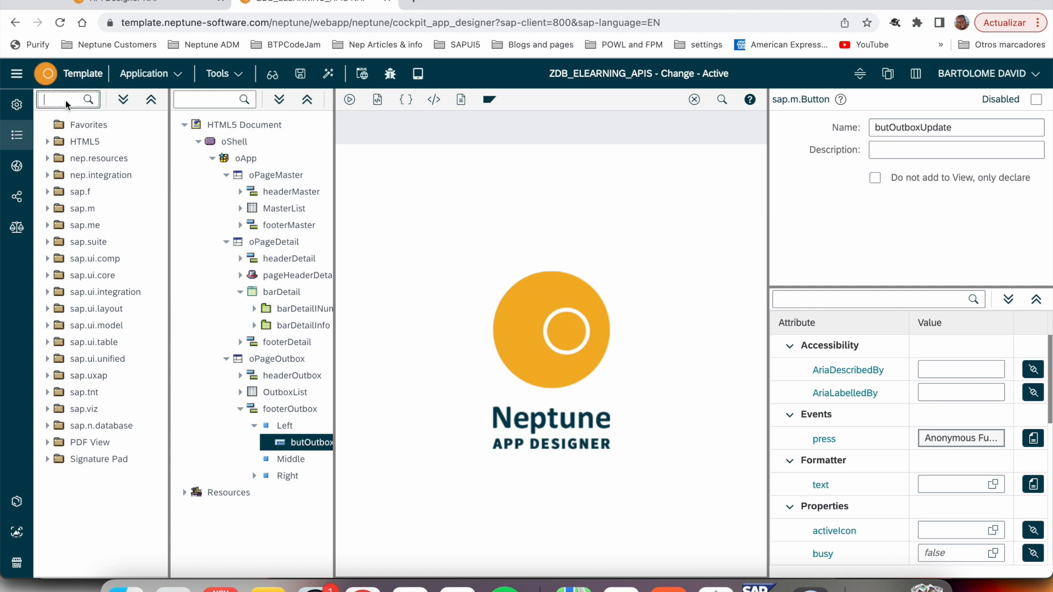
# - Add a RestAPI object to the application's Resources and name it RestAPIGetMaterial
pyautogui.write('api')
pyautogui.moveTo(94, 141); pyautogui.dragTo(230, 495)
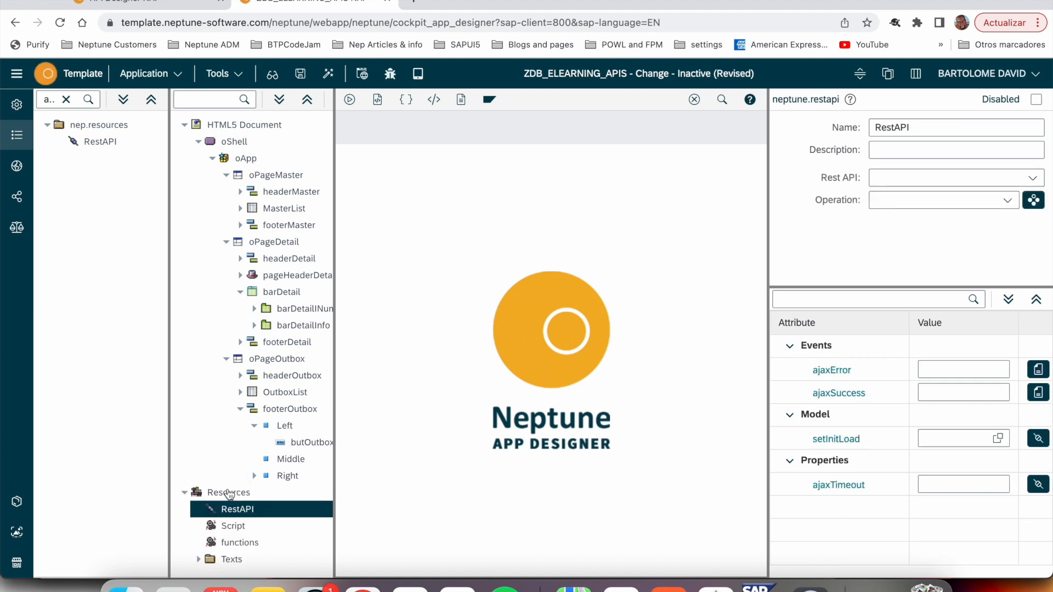
pyautogui.click(927, 130)
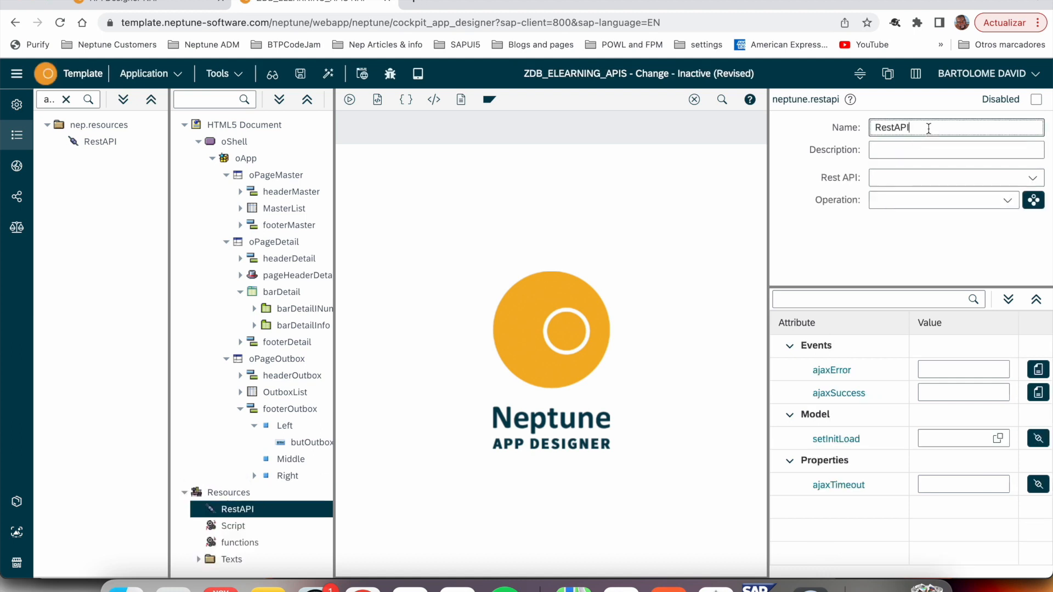
pyautogui.write('GetMaterial')
pyautogui.press('Tab')
# - Assign the REST API elearningexpertAPI and its operation get_materials (GET) to RestAPIGetMaterial
pyautogui.click(1033, 178)
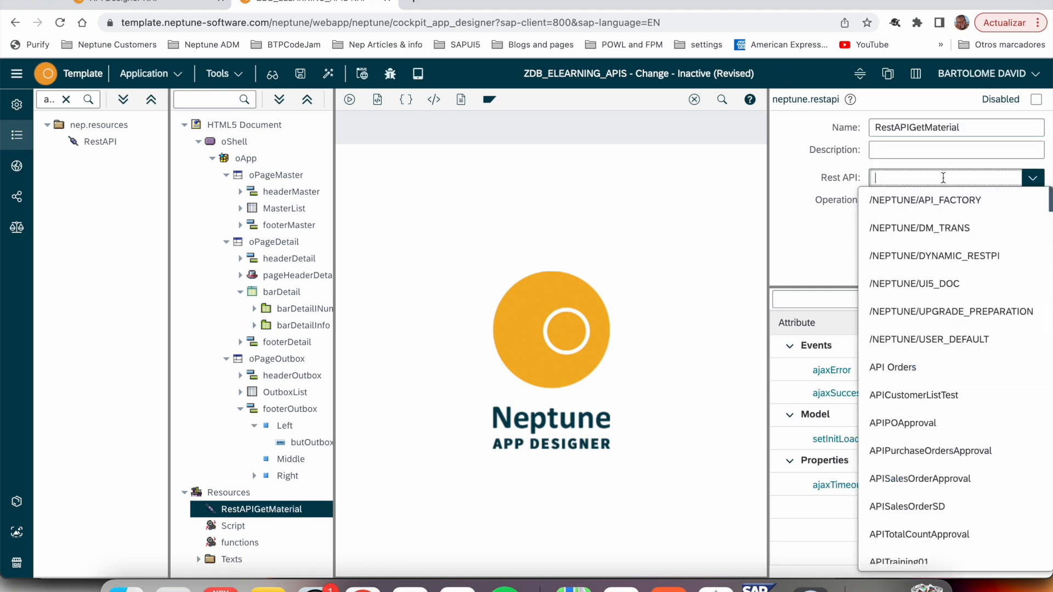
pyautogui.write('elearningexpertAPI')
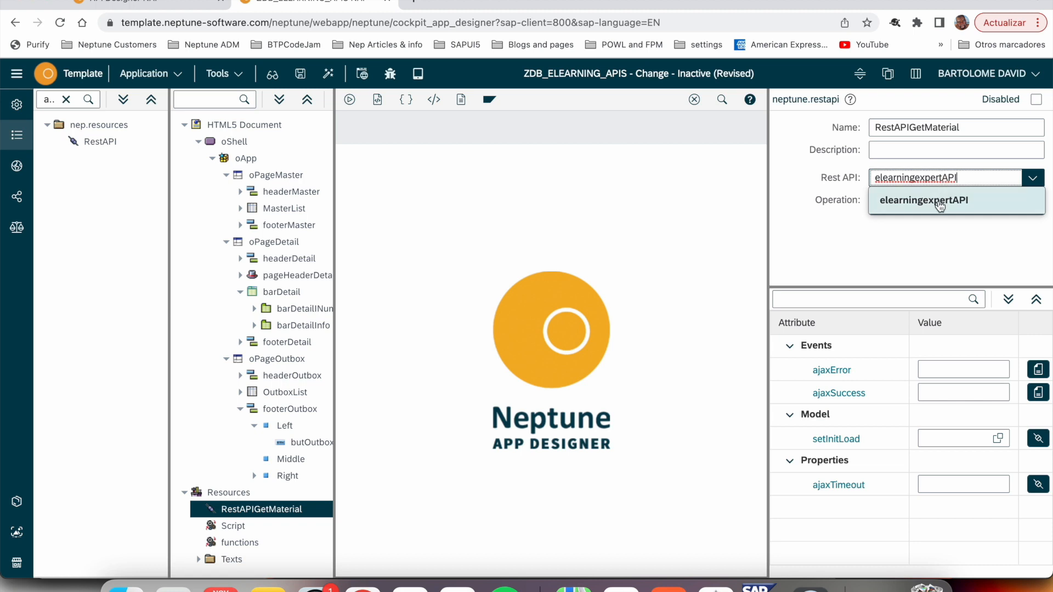
pyautogui.click(939, 201)
pyautogui.click(1008, 200)
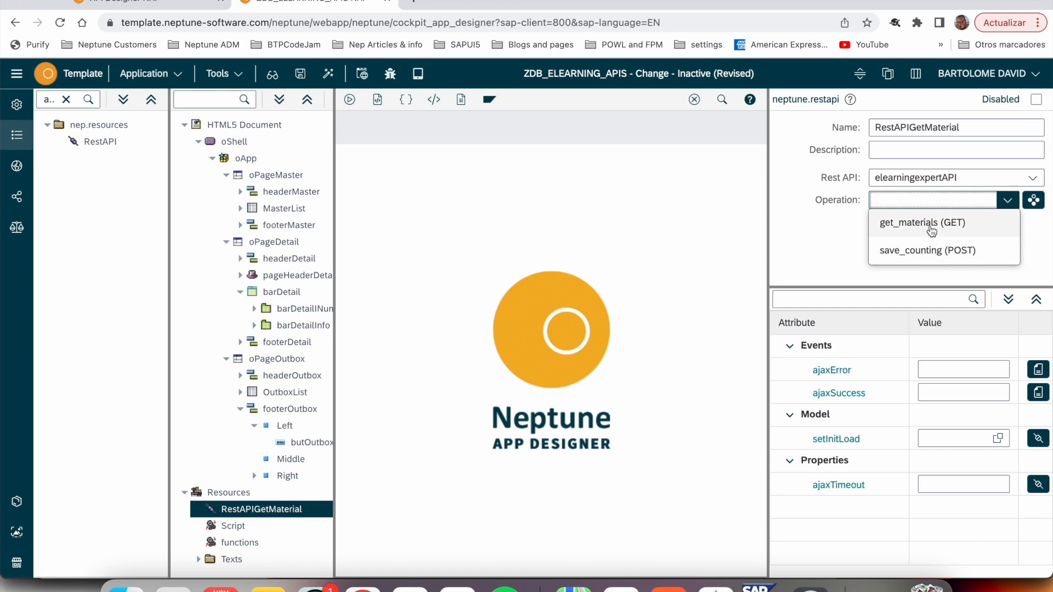
pyautogui.click(903, 226)
pyautogui.click(858, 255)
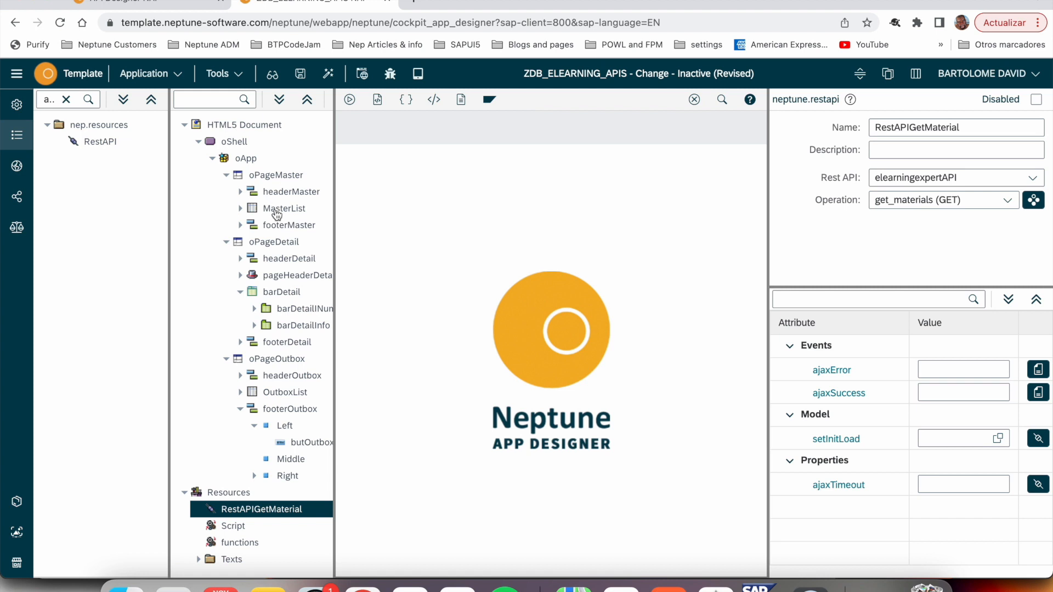
# - Bind MasterList's model source to the IT_MATERIAL table of elearningexpertAPI
pyautogui.click(277, 214)
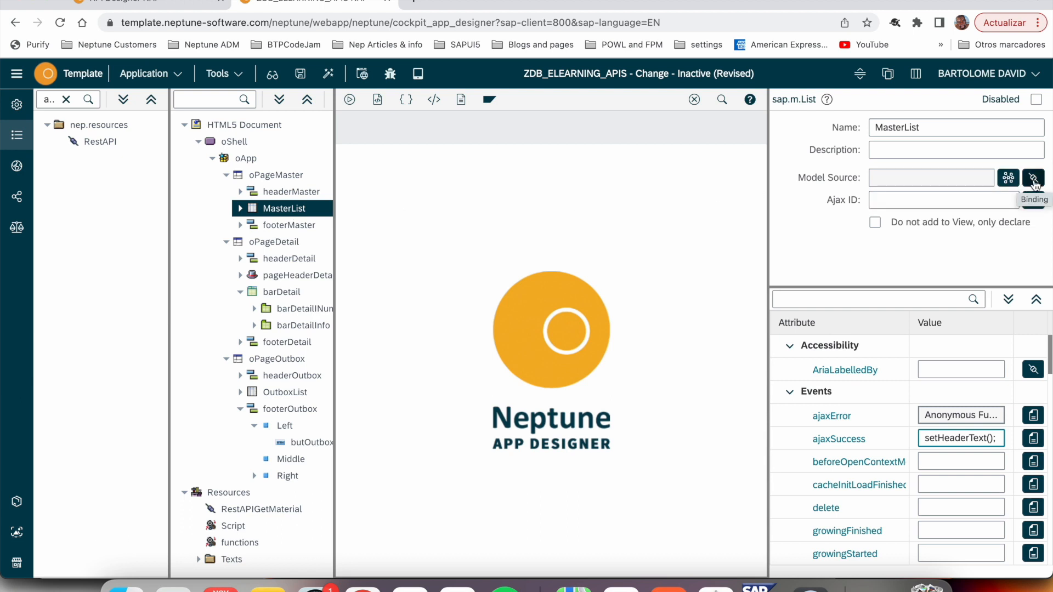
pyautogui.click(1033, 181)
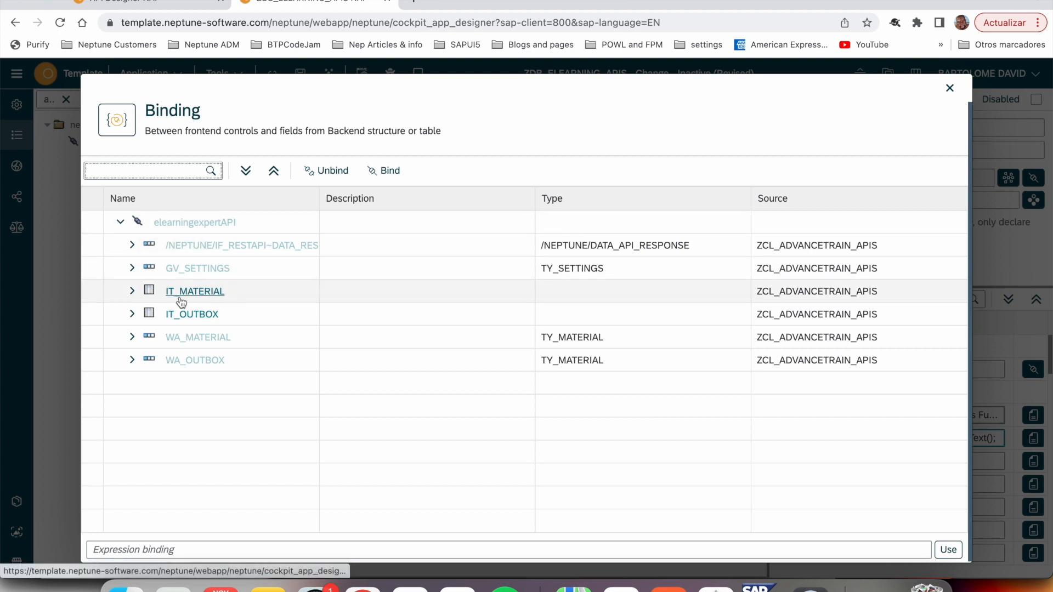
pyautogui.click(203, 301)
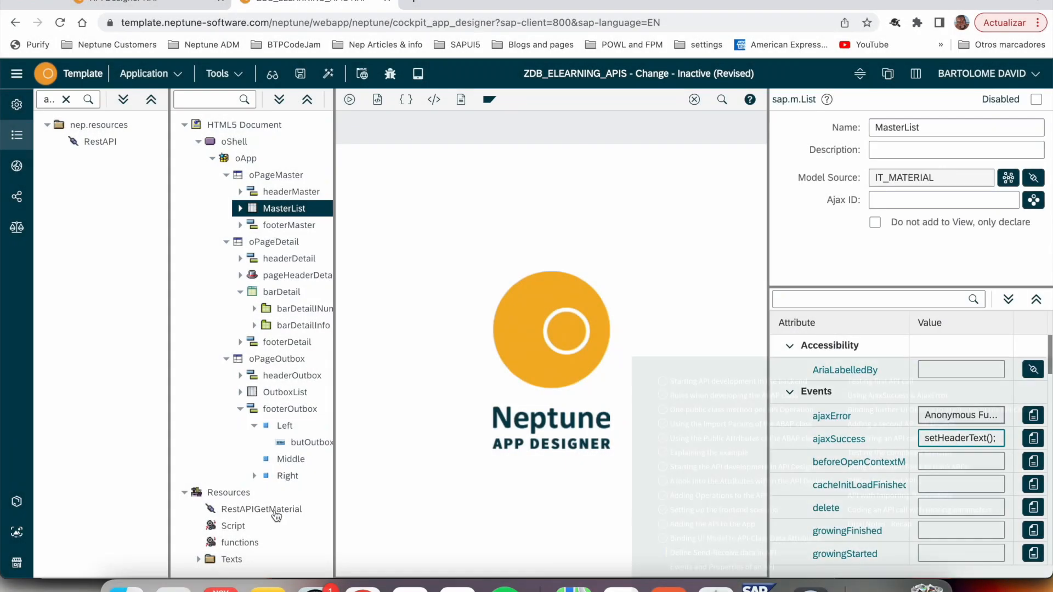
# - Make RestAPIGetMaterial receive the MasterList model in its additional send/receive settings
pyautogui.click(276, 515)
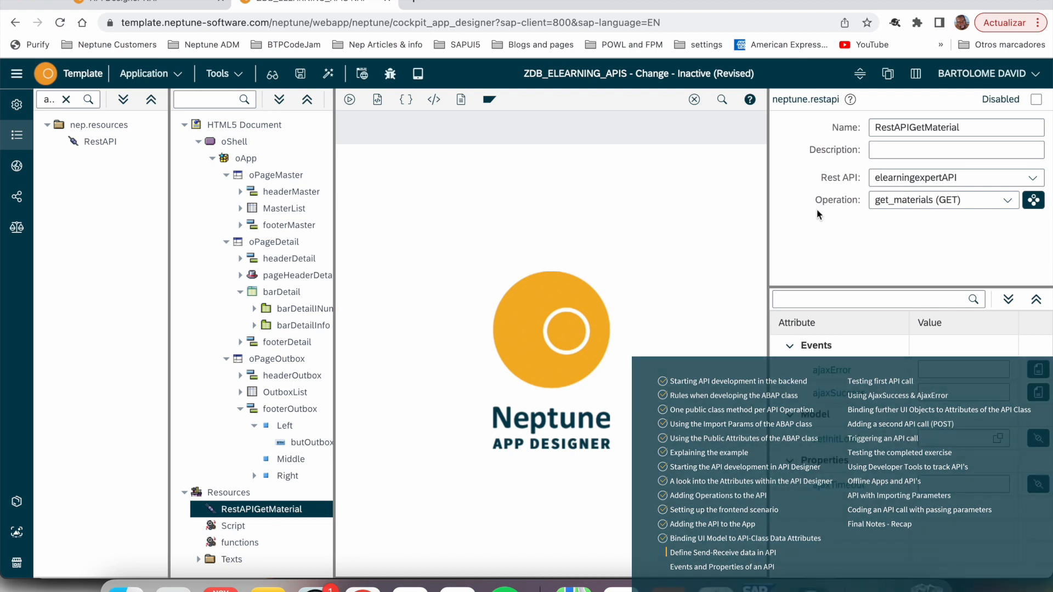
pyautogui.click(1034, 199)
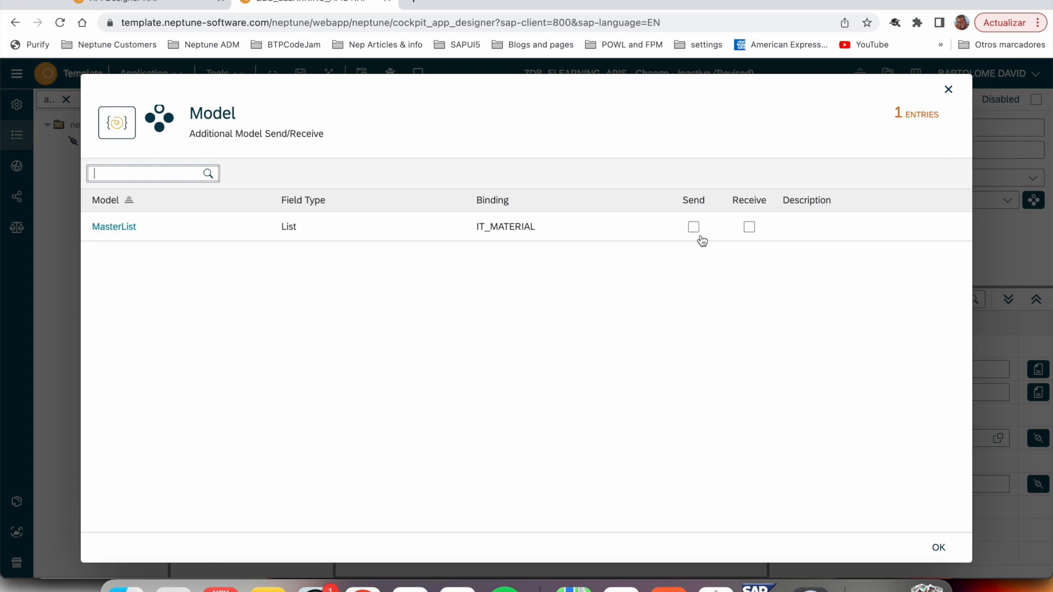
pyautogui.click(750, 230)
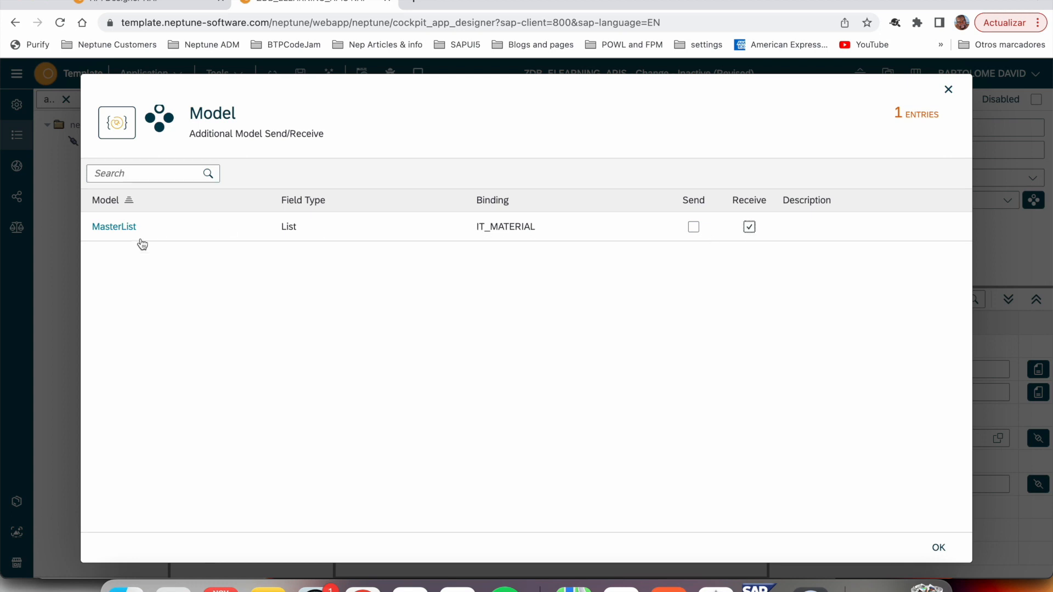
pyautogui.click(937, 547)
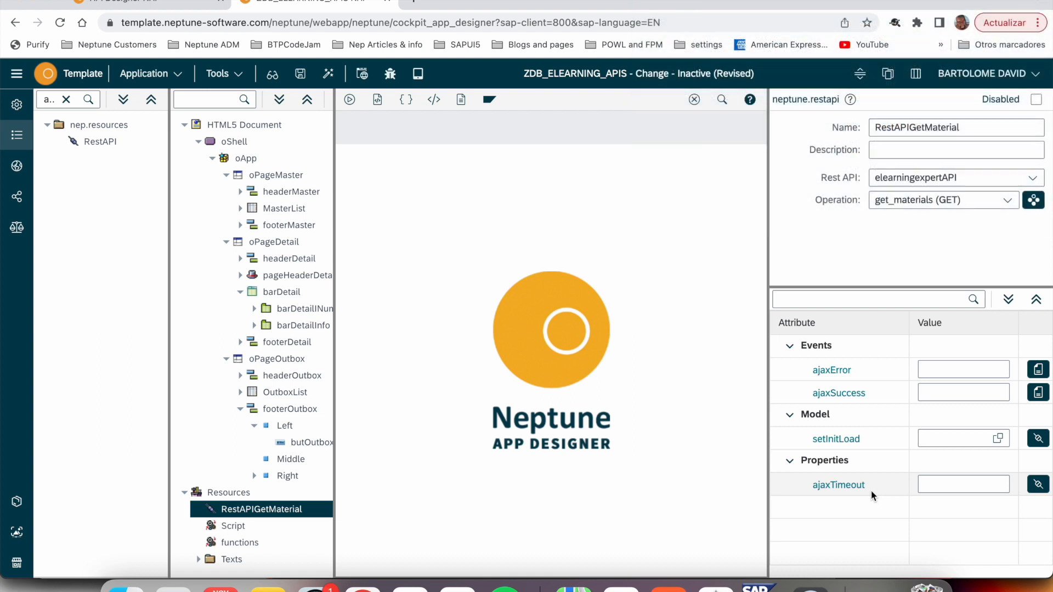
# - Set RestAPIGetMaterial's setInitLoad to online, and activate the application to preview it
pyautogui.click(985, 437)
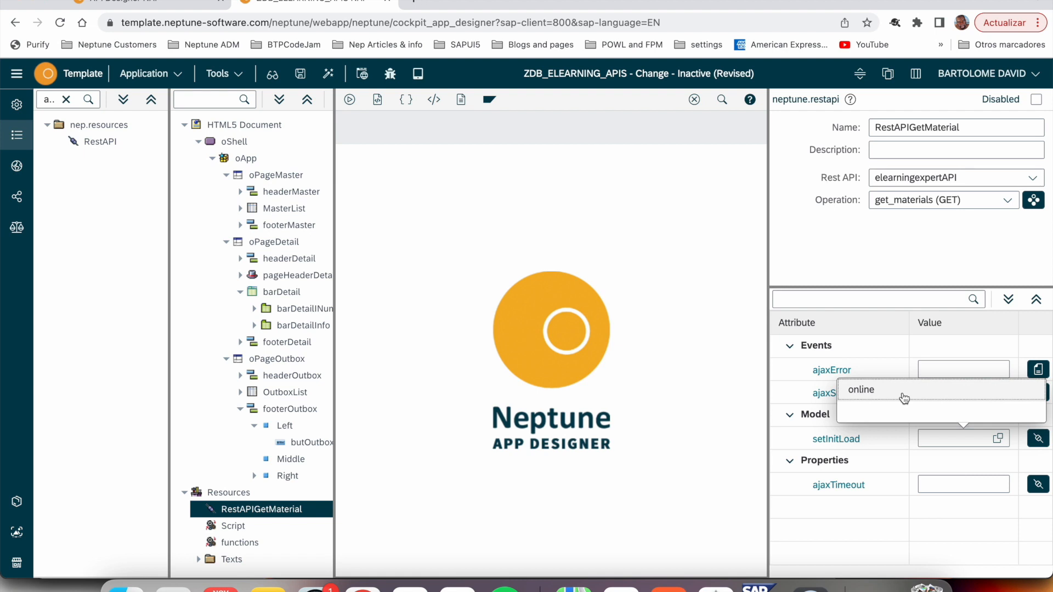
pyautogui.click(904, 394)
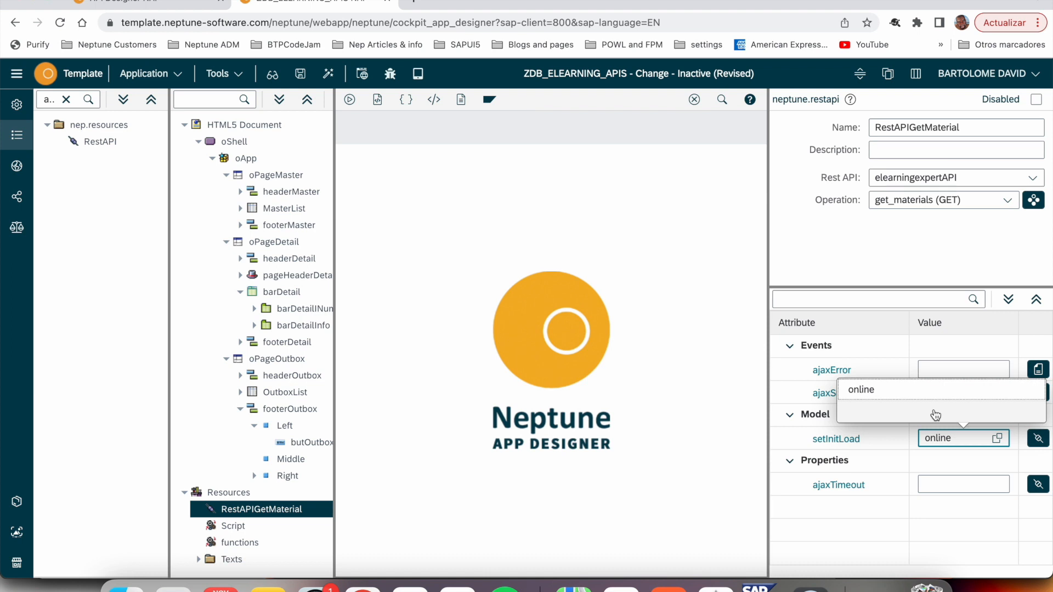
pyautogui.click(930, 396)
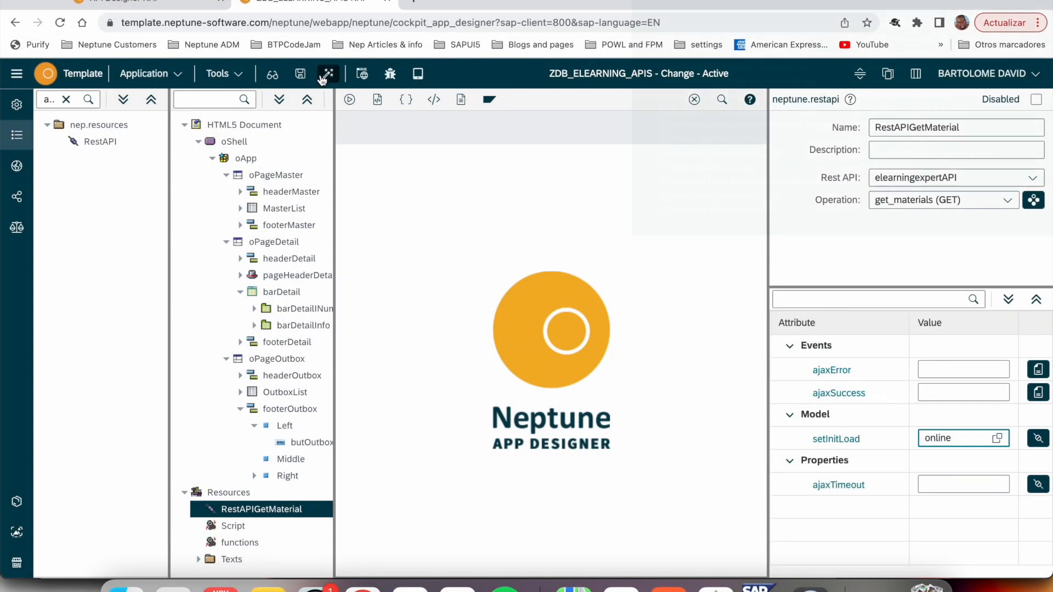
pyautogui.click(349, 100)
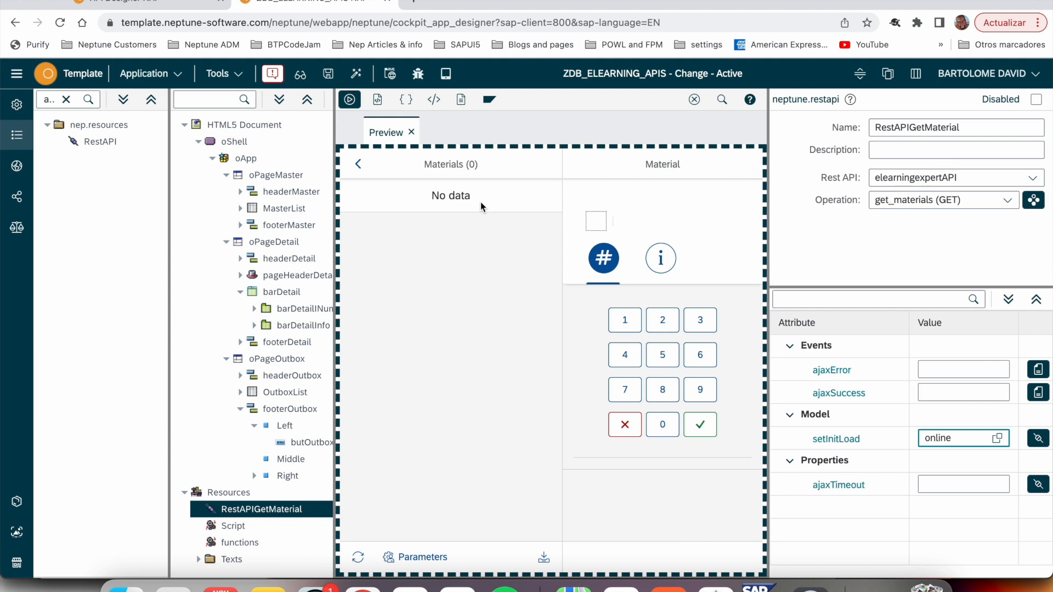
pyautogui.scroll(-3, 487, 506)
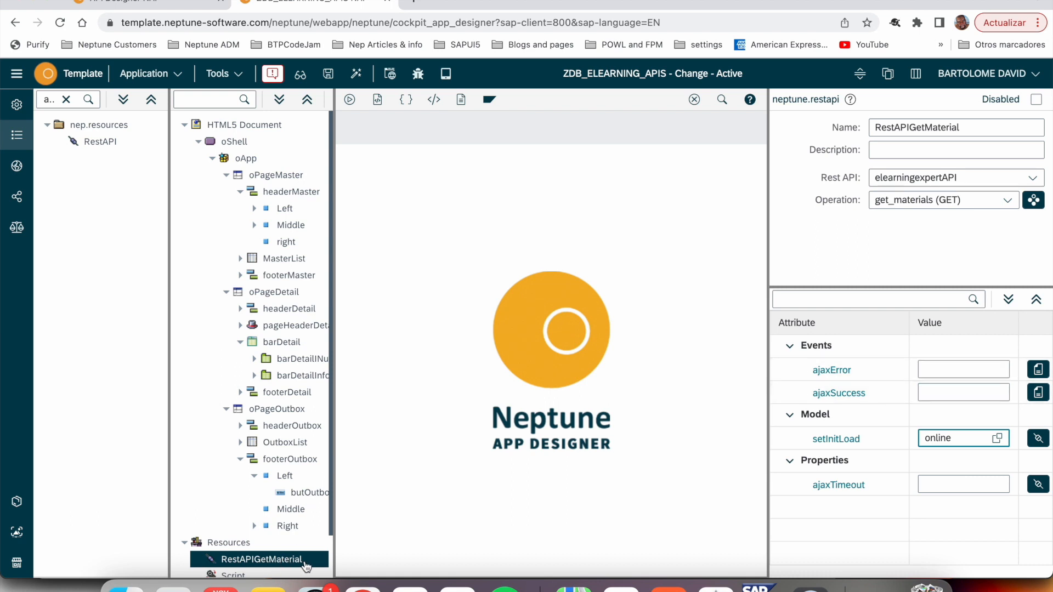
# - Move the setHeaderText(); call from MasterList's ajaxSuccess event to RestAPIGetMaterial's ajaxSuccess event
pyautogui.click(280, 261)
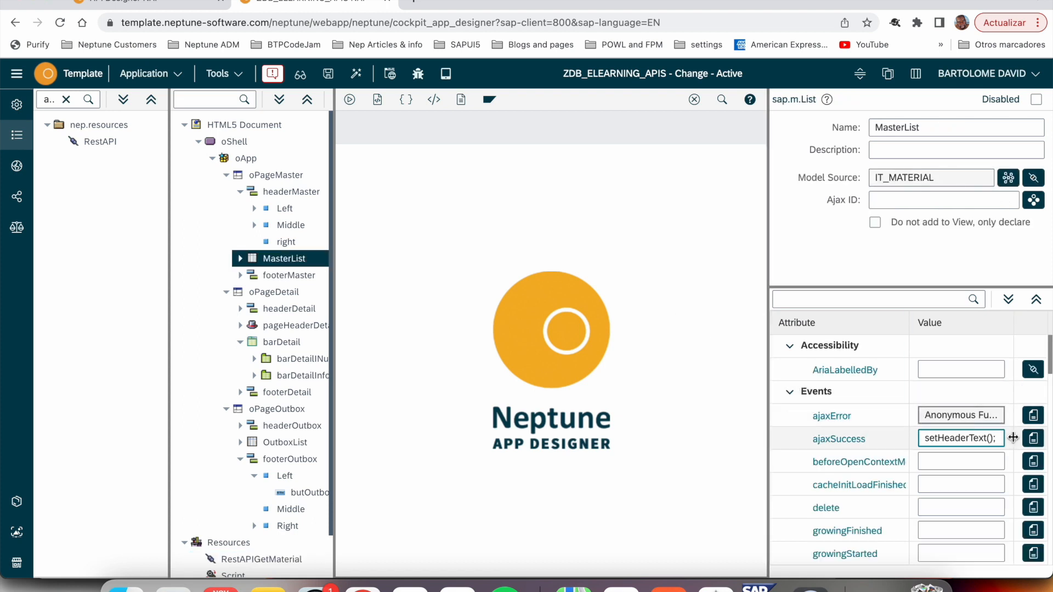
pyautogui.click(1034, 439)
pyautogui.moveTo(518, 173); pyautogui.dragTo(265, 176)
pyautogui.hotkey('ctrl', 'c')
pyautogui.press('BackSpace')
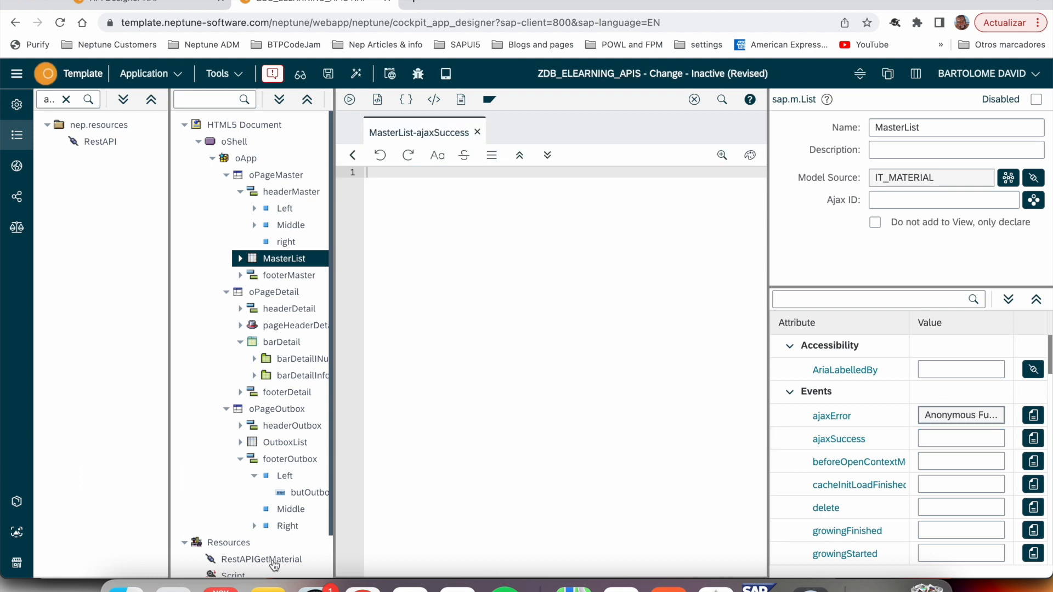
pyautogui.click(269, 559)
pyautogui.click(965, 392)
pyautogui.hotkey('ctrl', 'v')
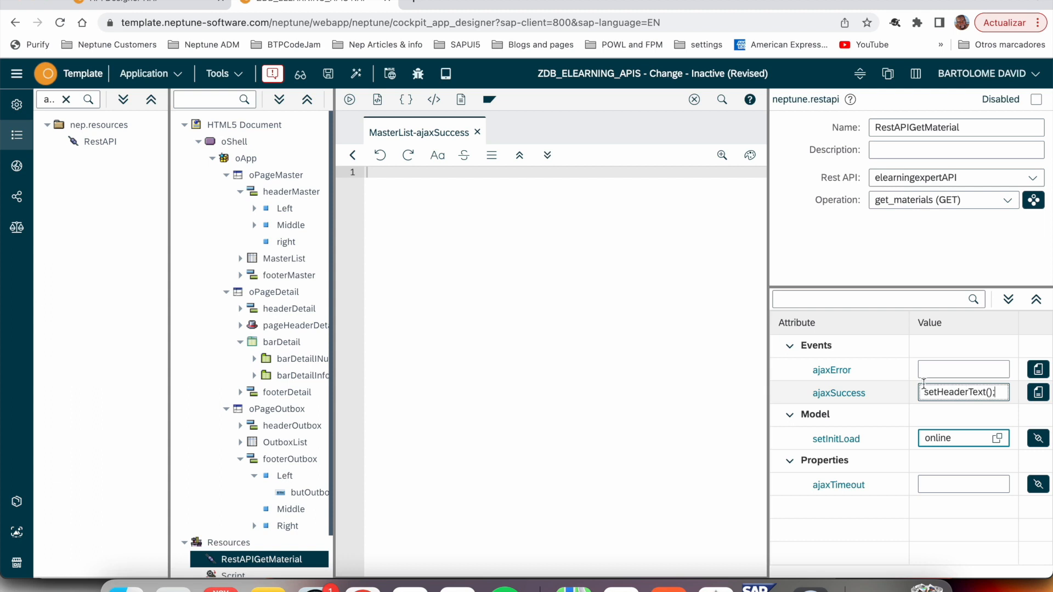
# - Move the code pullUpdate.hide(); and oApp.setBusy(false); from MasterList's ajaxError event to RestAPIGetMaterial's ajaxError event
pyautogui.click(280, 259)
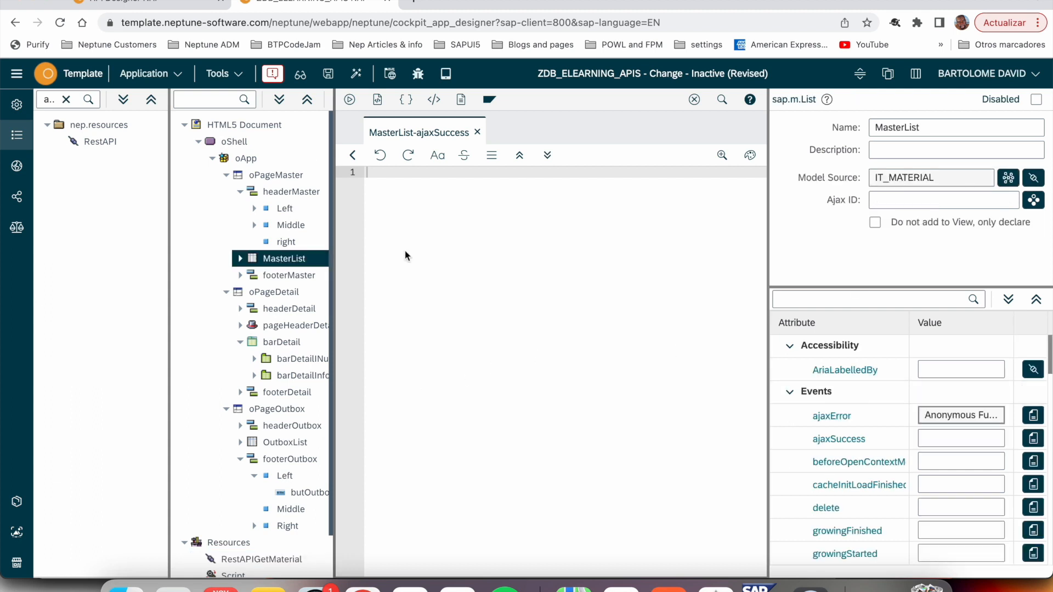
pyautogui.click(1034, 415)
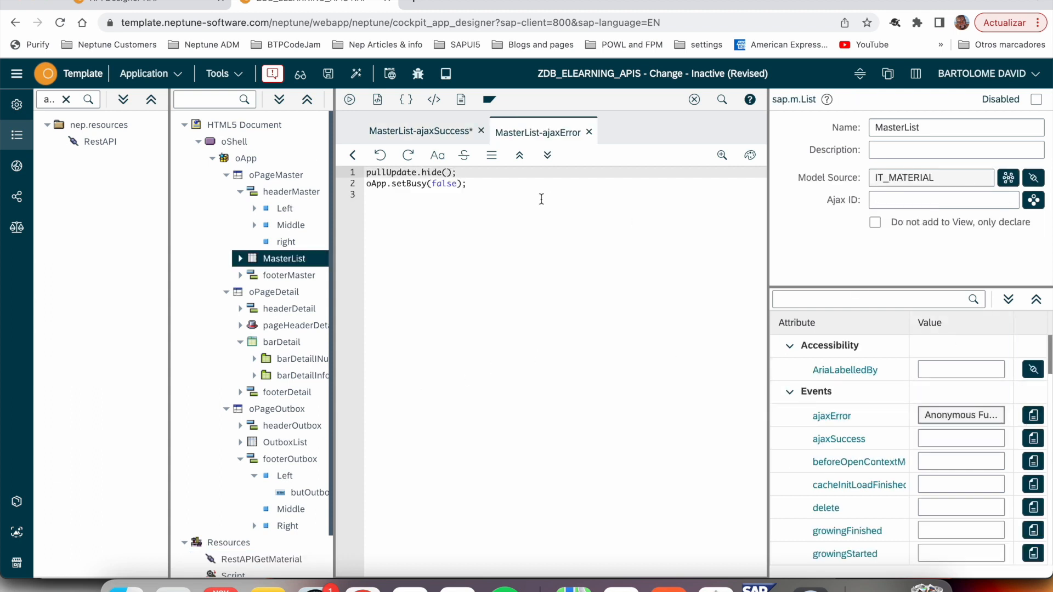
pyautogui.moveTo(523, 190); pyautogui.dragTo(332, 169)
pyautogui.hotkey('ctrl', 'c')
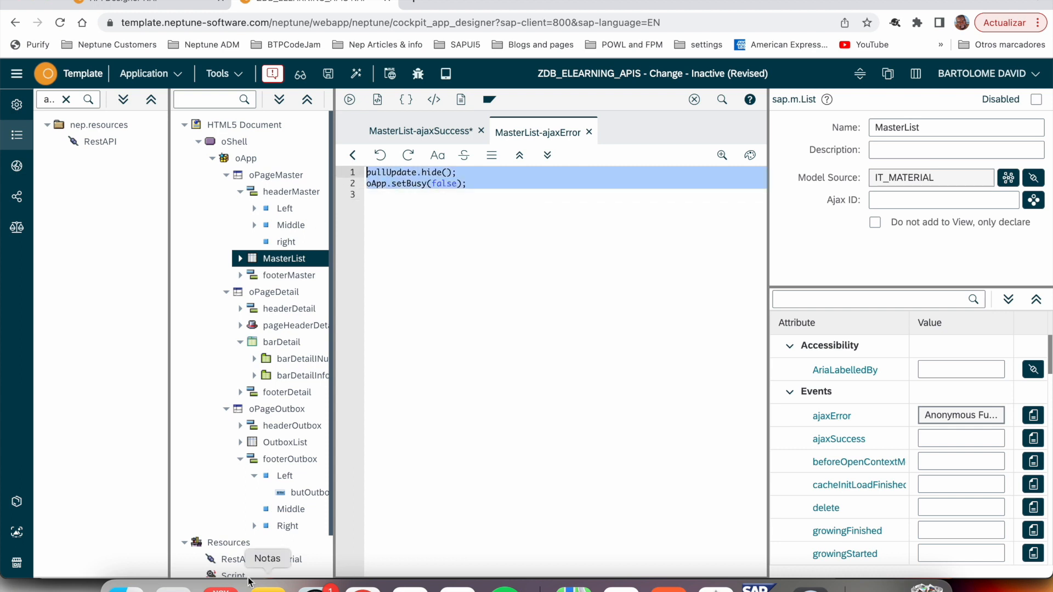
pyautogui.press('BackSpace')
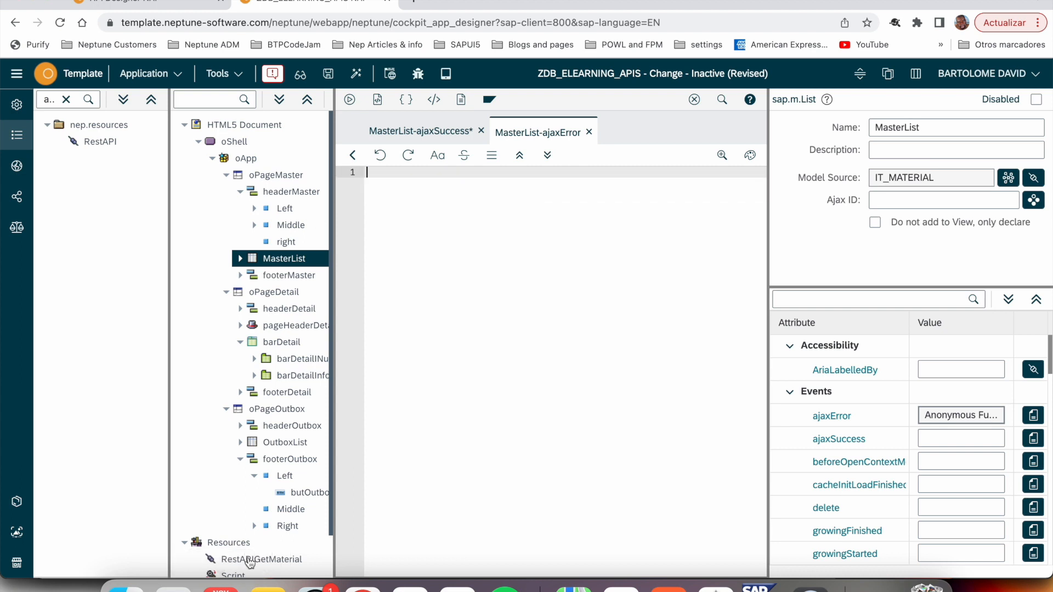
pyautogui.click(255, 559)
pyautogui.click(957, 371)
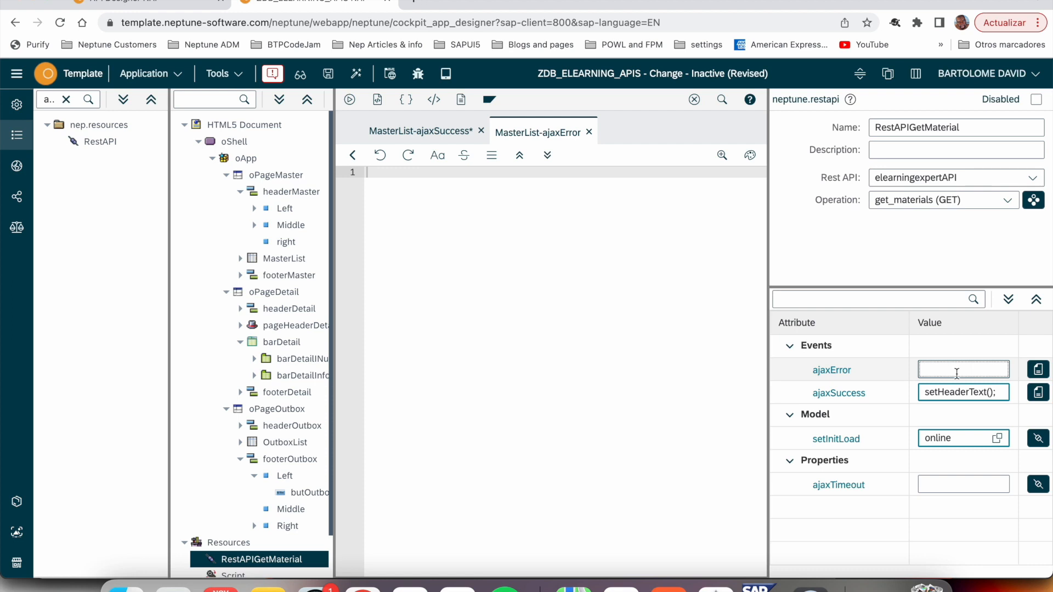
pyautogui.click(1038, 370)
pyautogui.hotkey('ctrl', 'v')
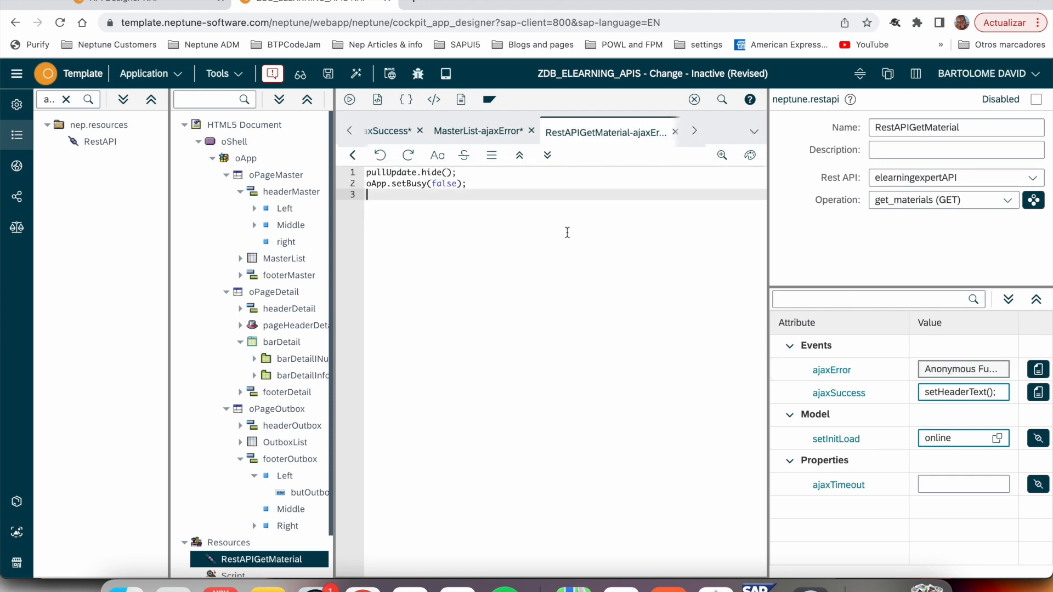
# - Activate the application, preview it and look through the materials list
pyautogui.click(358, 76)
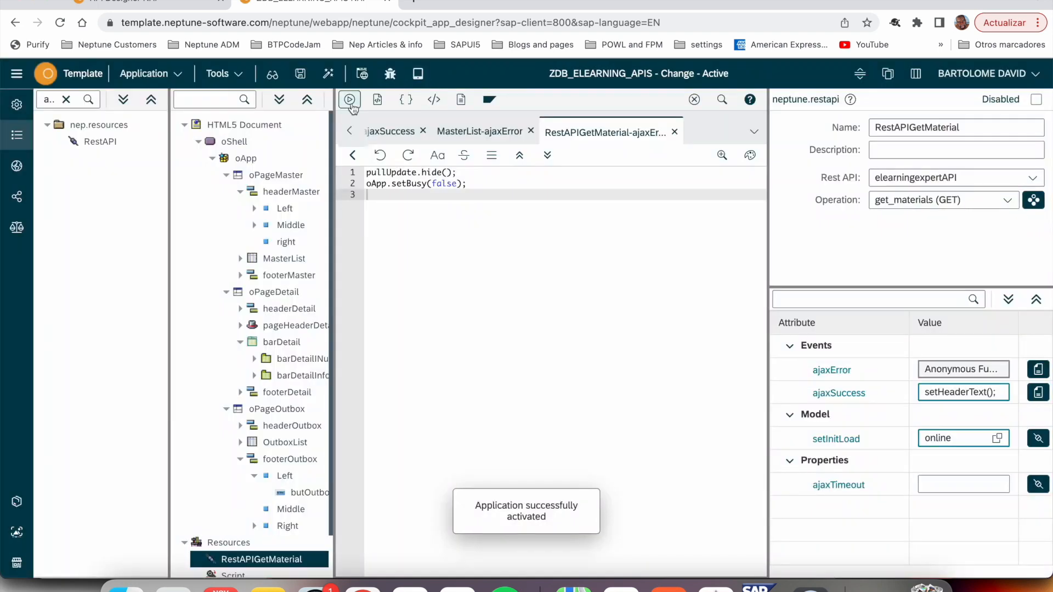
pyautogui.click(350, 100)
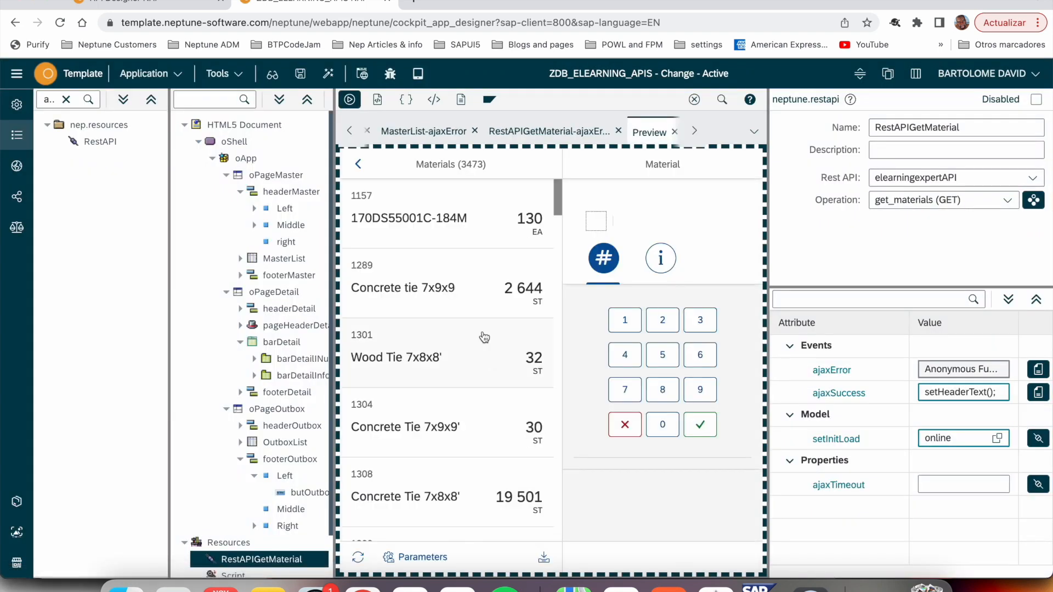
pyautogui.scroll(-15, 484, 338)
pyautogui.scroll(-6, 484, 337)
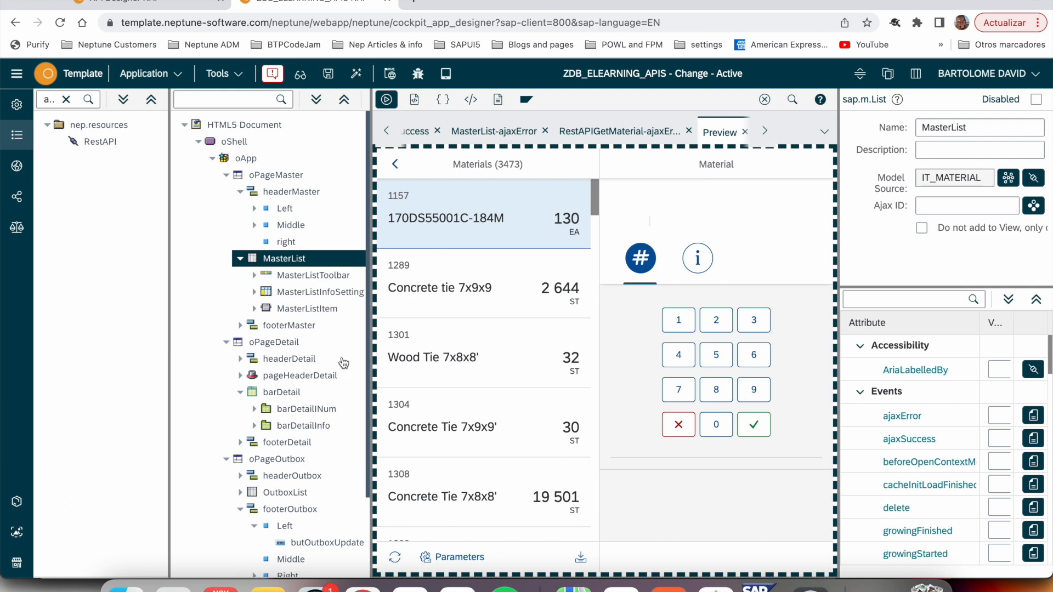
# - Bind the oPageDetail page to WA_MATERIAL and test it in the preview with material 170DS55001C-184M
pyautogui.click(312, 346)
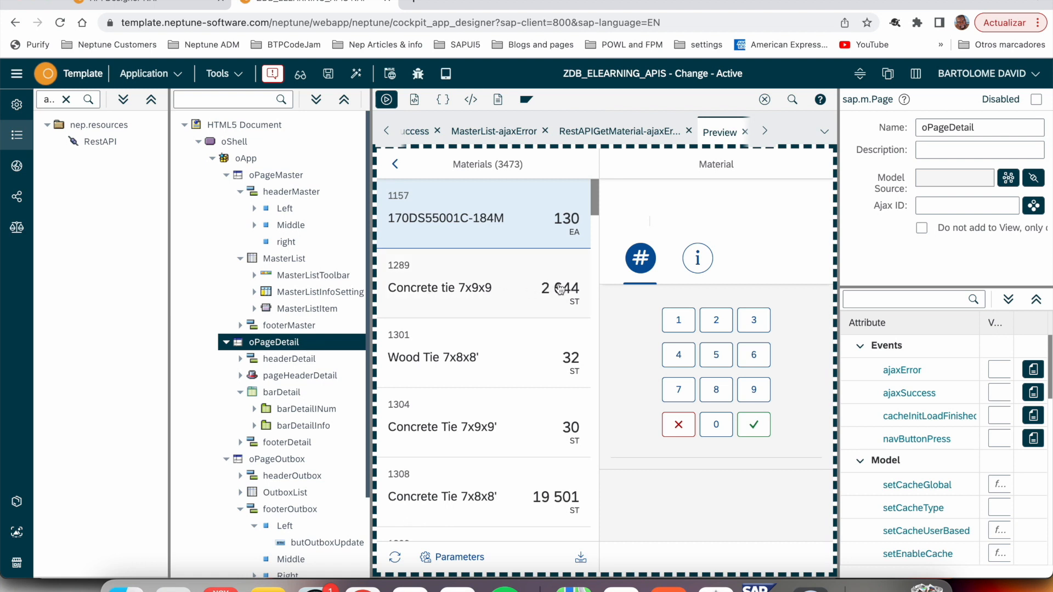
pyautogui.scroll(-2, 313, 392)
pyautogui.scroll(2, 312, 392)
pyautogui.scroll(-3, 308, 420)
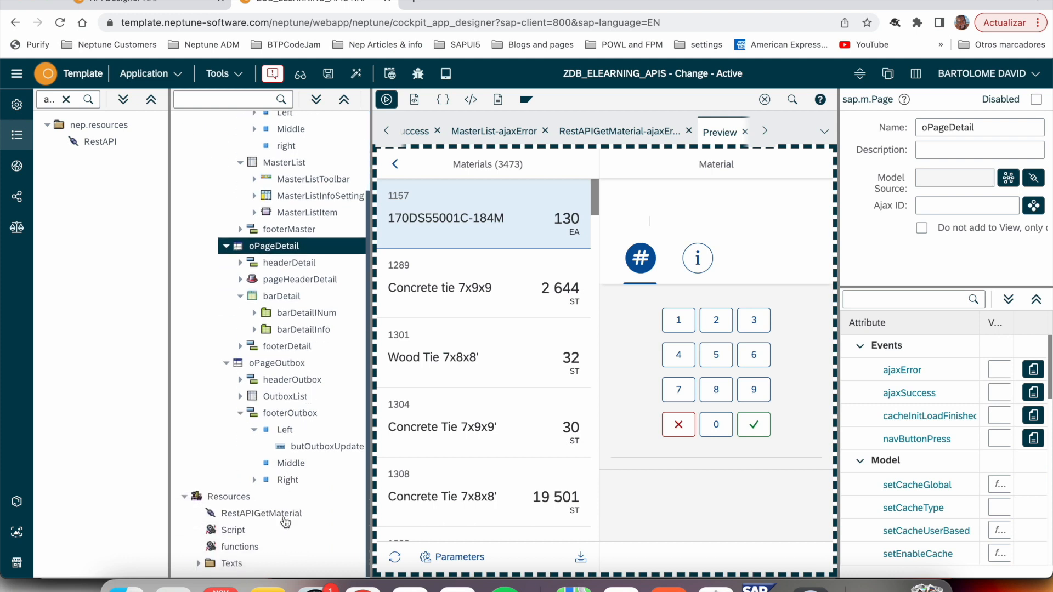
pyautogui.scroll(3, 285, 522)
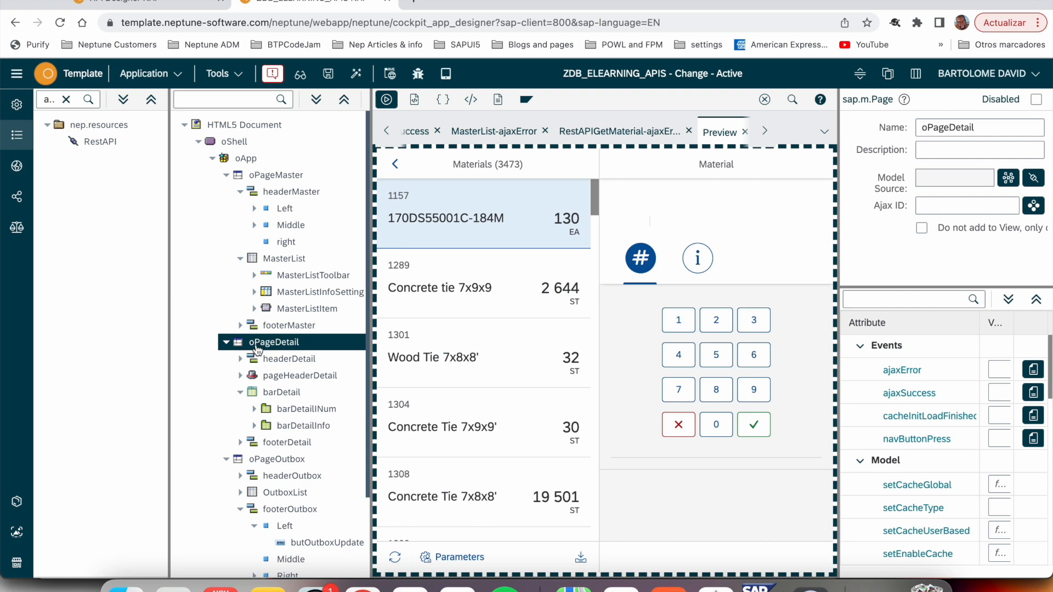
pyautogui.click(1008, 178)
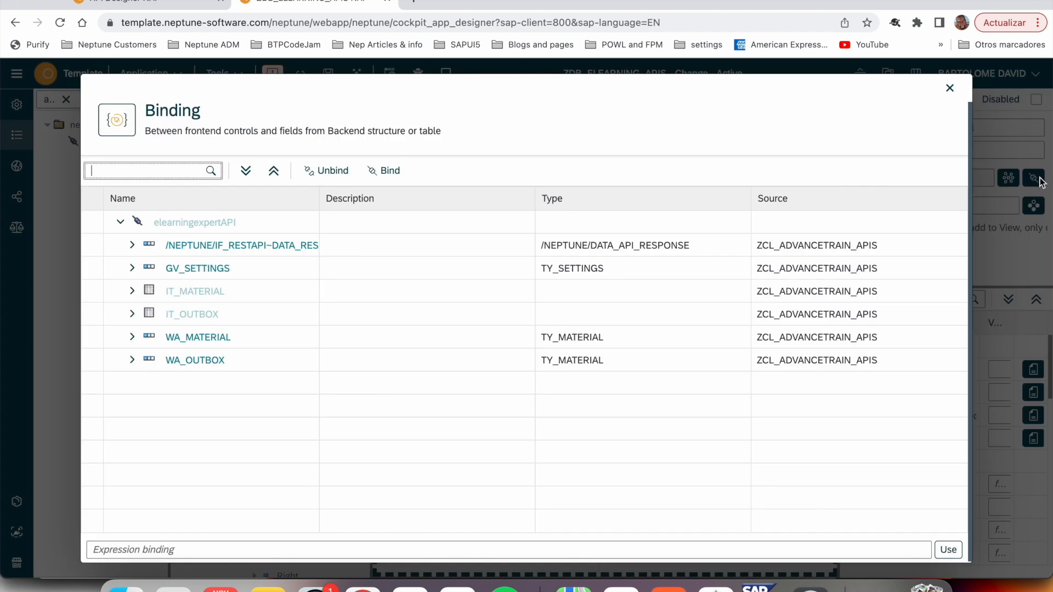
pyautogui.click(215, 345)
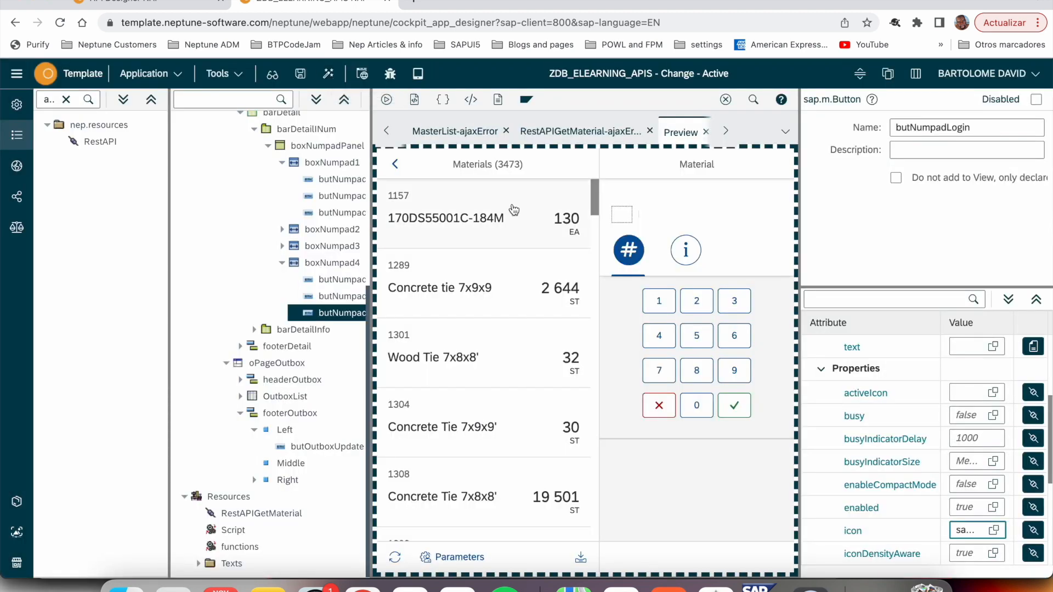
pyautogui.click(517, 242)
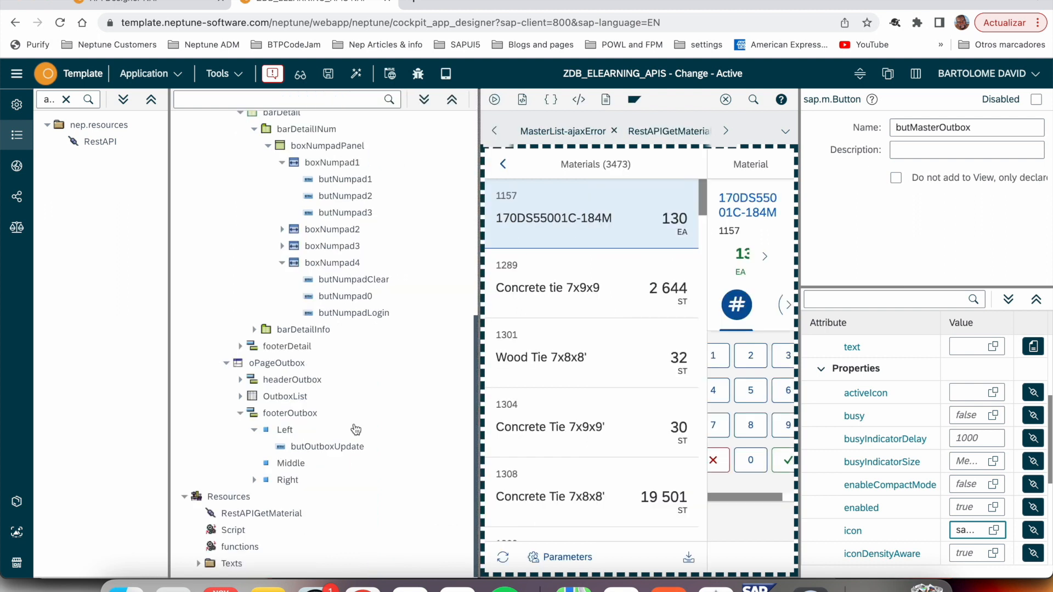
# - Bind the OutboxList's model source to the IT_OUTBOX table
pyautogui.click(299, 403)
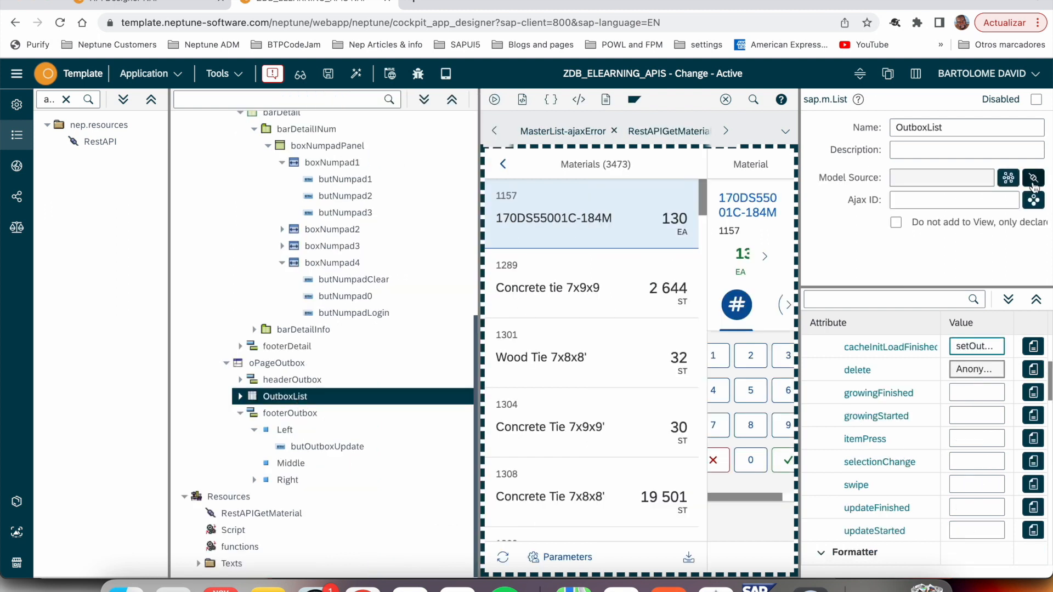
pyautogui.click(1034, 179)
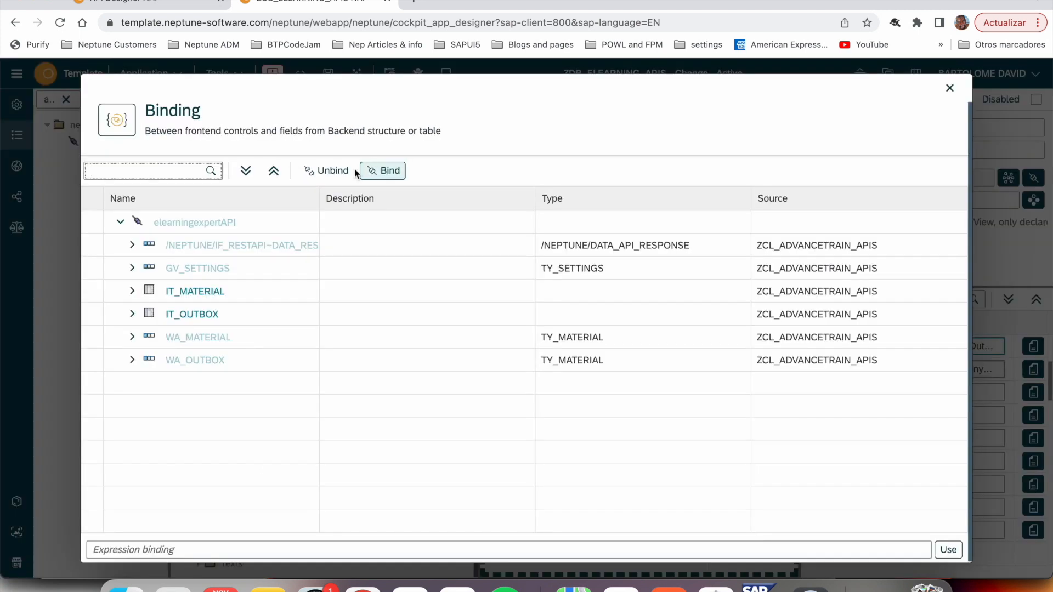
pyautogui.doubleClick(190, 314)
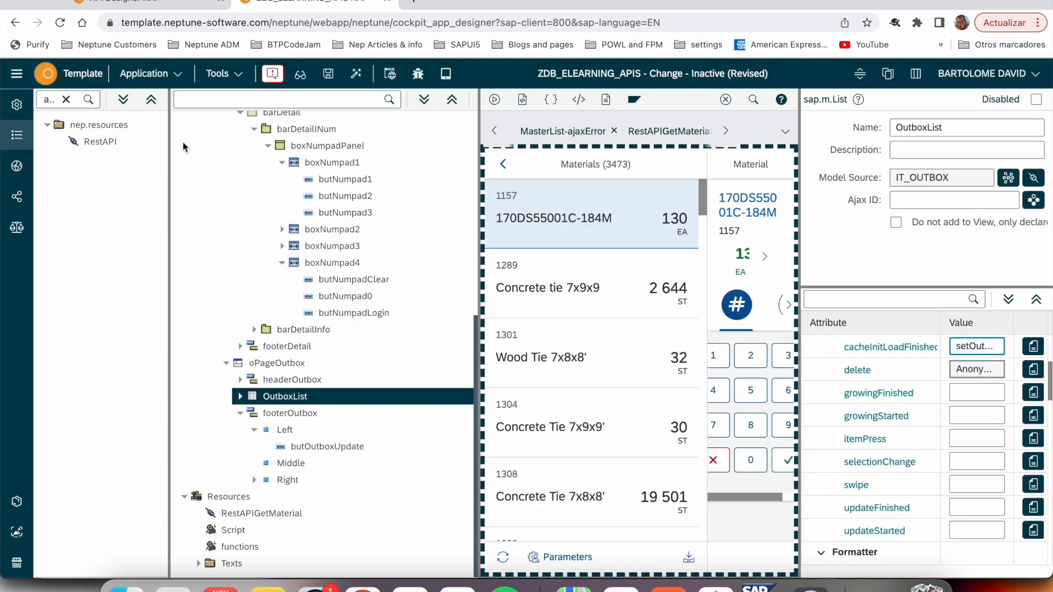
# - Add a RestAPI resource named RestAPISaveCounting that uses elearningexpertAPI with the operation save_counting (POST)
pyautogui.moveTo(107, 141); pyautogui.dragTo(225, 497)
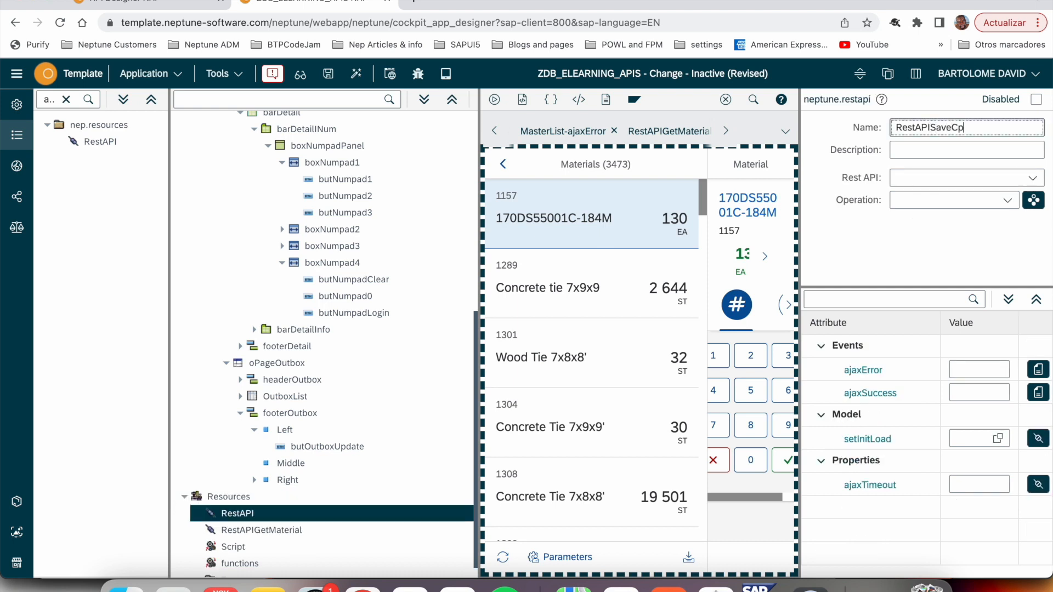
pyautogui.click(999, 179)
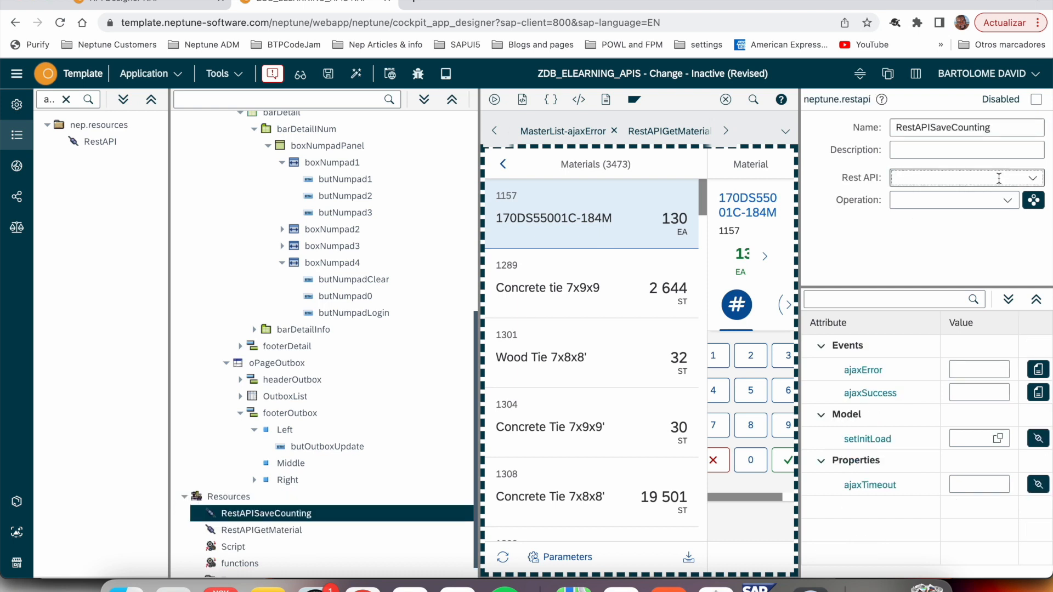
pyautogui.write('elearningexpertAPI')
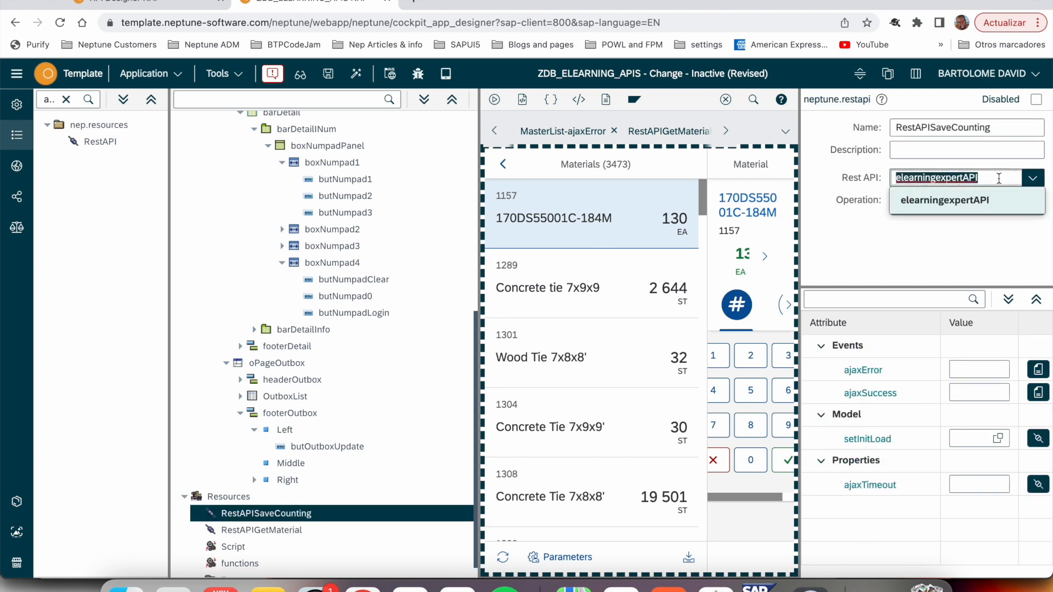
pyautogui.click(976, 204)
pyautogui.click(1007, 200)
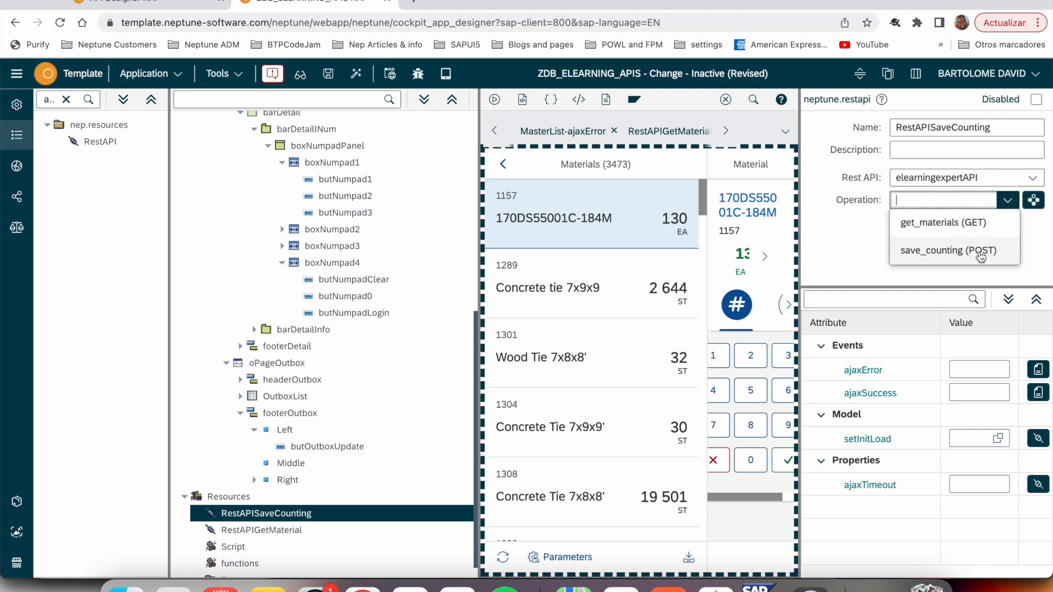
pyautogui.click(936, 252)
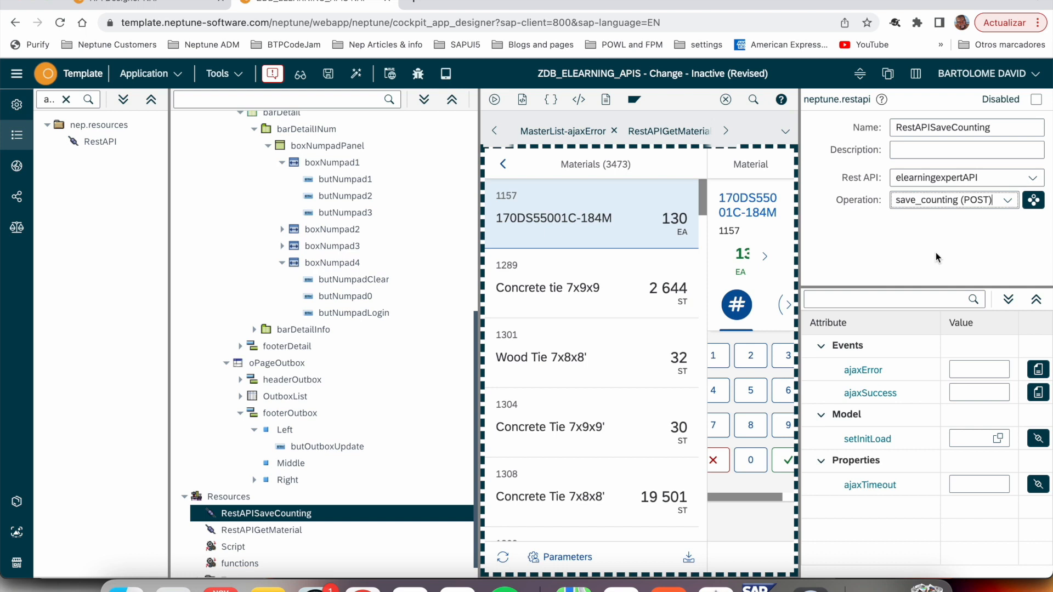
# - Set RestAPISaveCounting to both send and receive the OutboxList model
pyautogui.click(1035, 202)
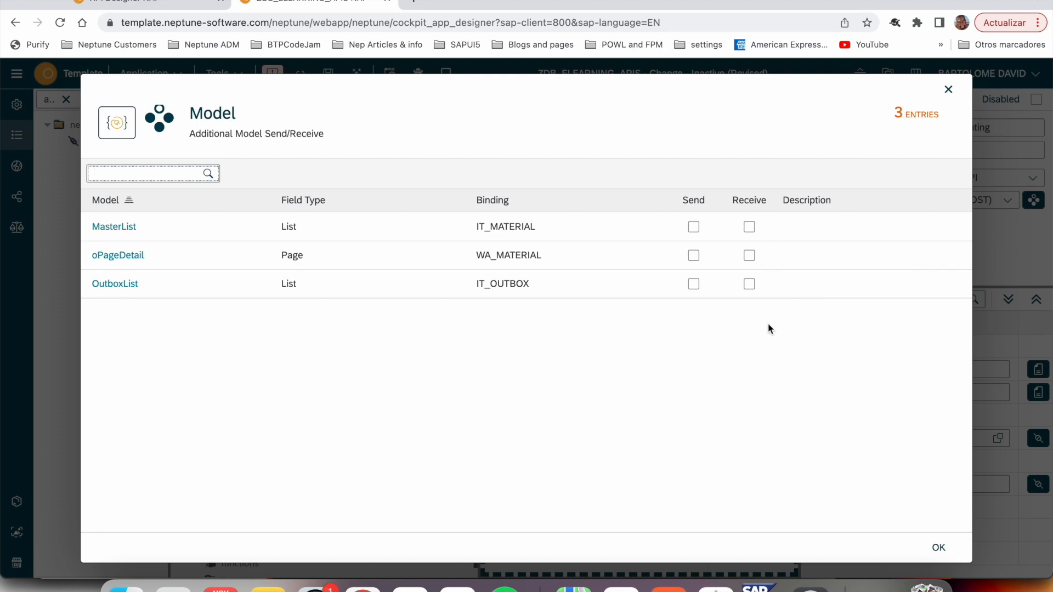
pyautogui.click(694, 284)
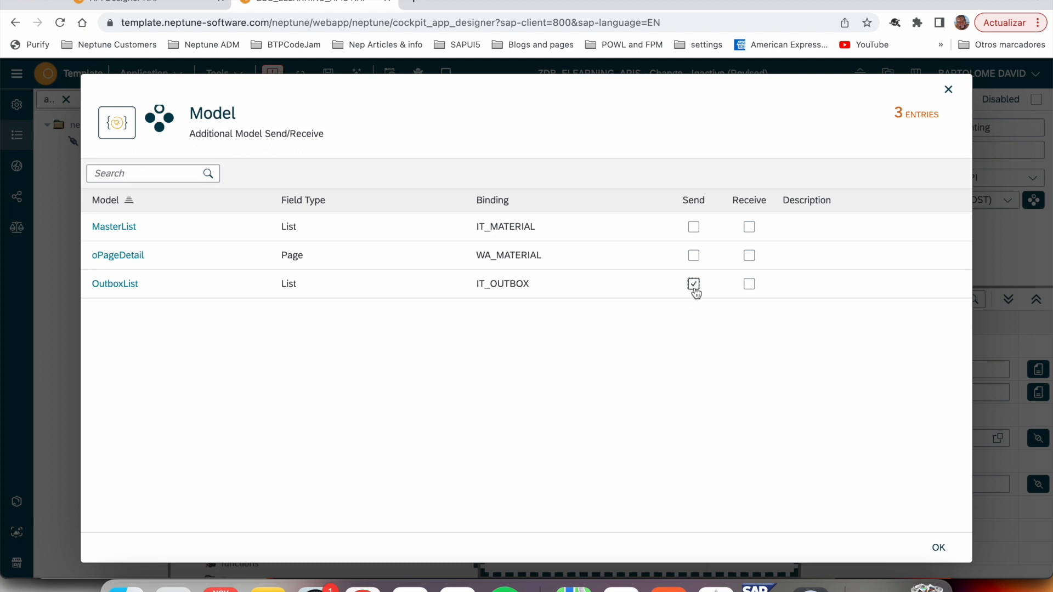
pyautogui.click(750, 285)
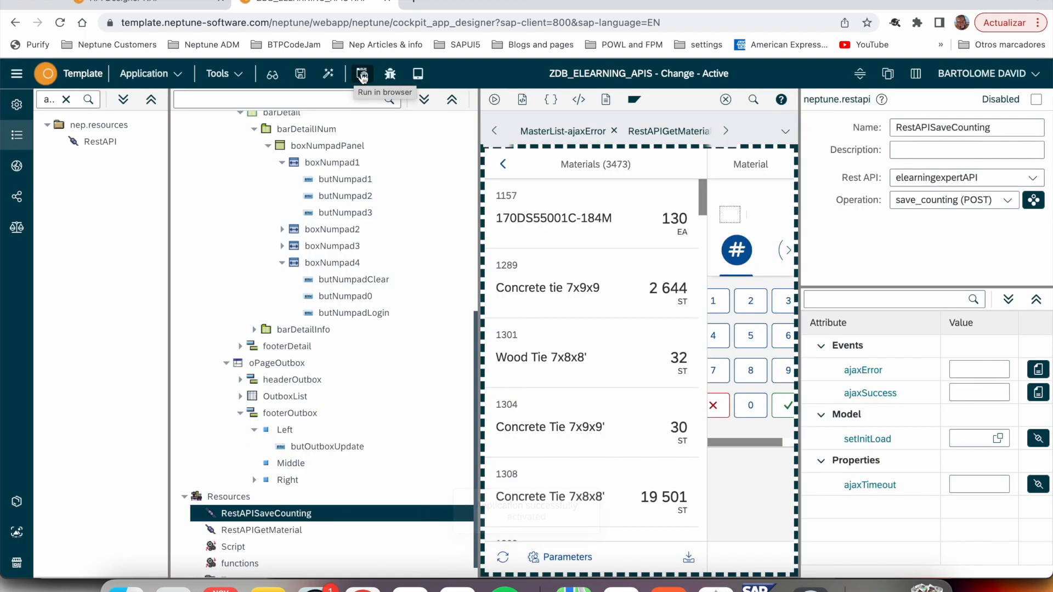
# - Run the application in the browser, record a count of 1200 for material 170DS55001C-184M and open the outbox
pyautogui.click(361, 73)
pyautogui.click(225, 132)
pyautogui.click(600, 259)
pyautogui.click(639, 263)
pyautogui.click(638, 364)
pyautogui.click(638, 365)
pyautogui.click(685, 371)
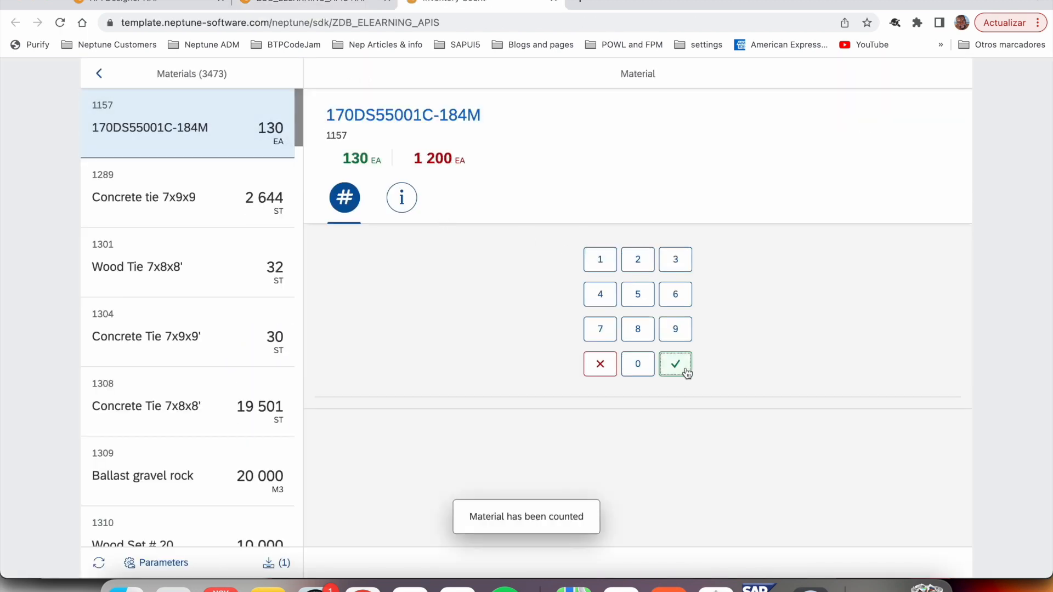
pyautogui.click(277, 562)
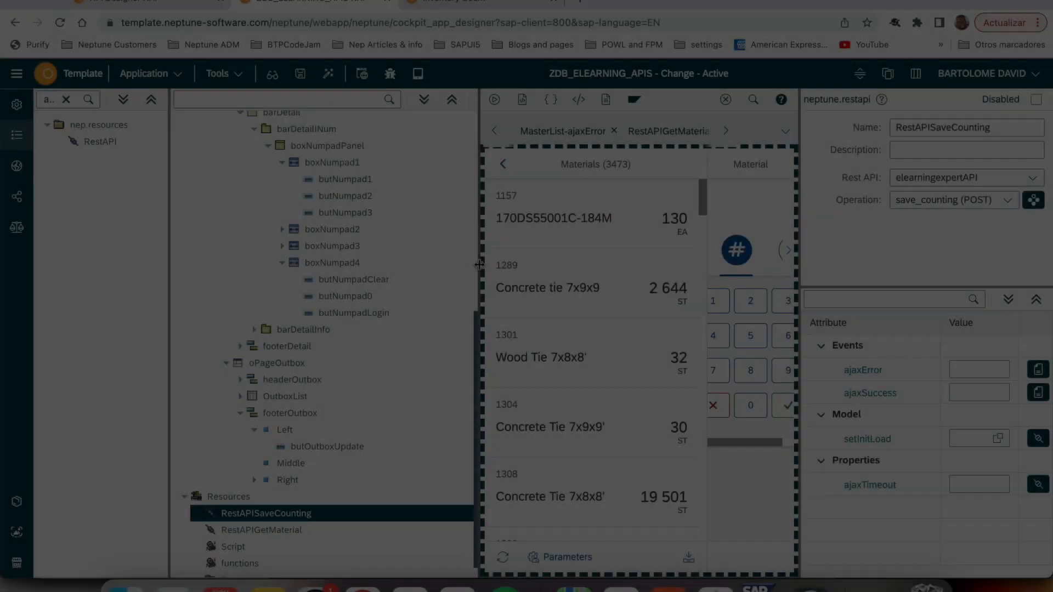
# - Replace the placeholder comment in butOutboxUpdate's press event with getOnlineRestAPISaveCounting(); and activate the application
pyautogui.moveTo(479, 265); pyautogui.dragTo(411, 265)
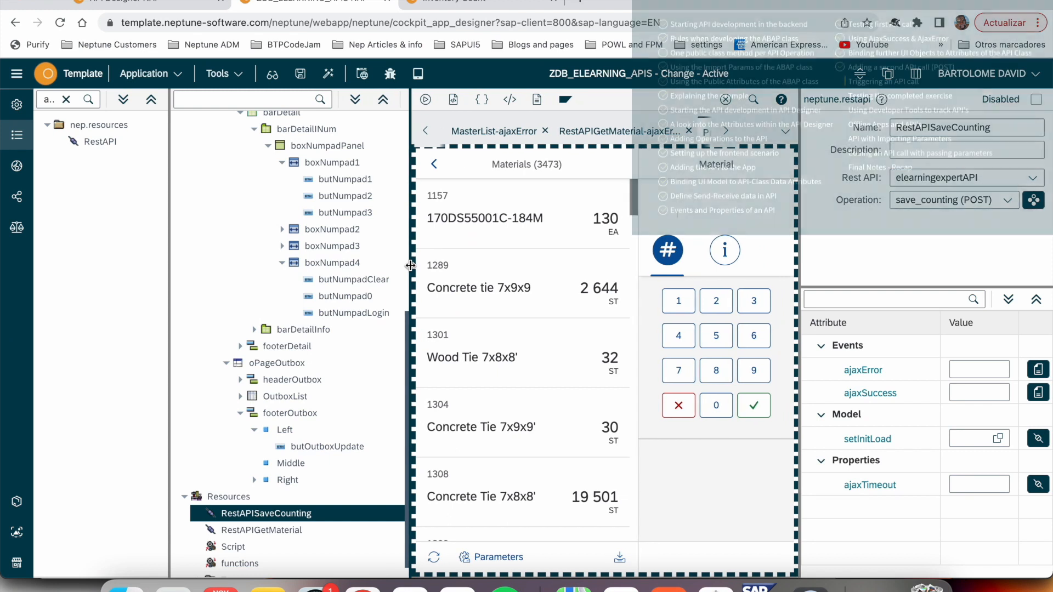
pyautogui.scroll(-1, 312, 414)
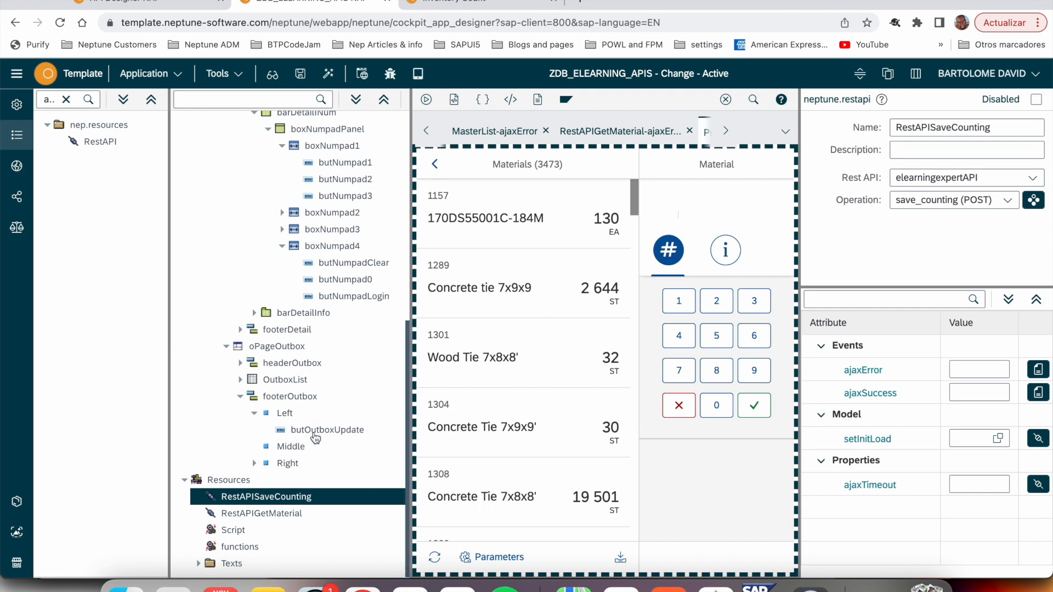
pyautogui.click(312, 432)
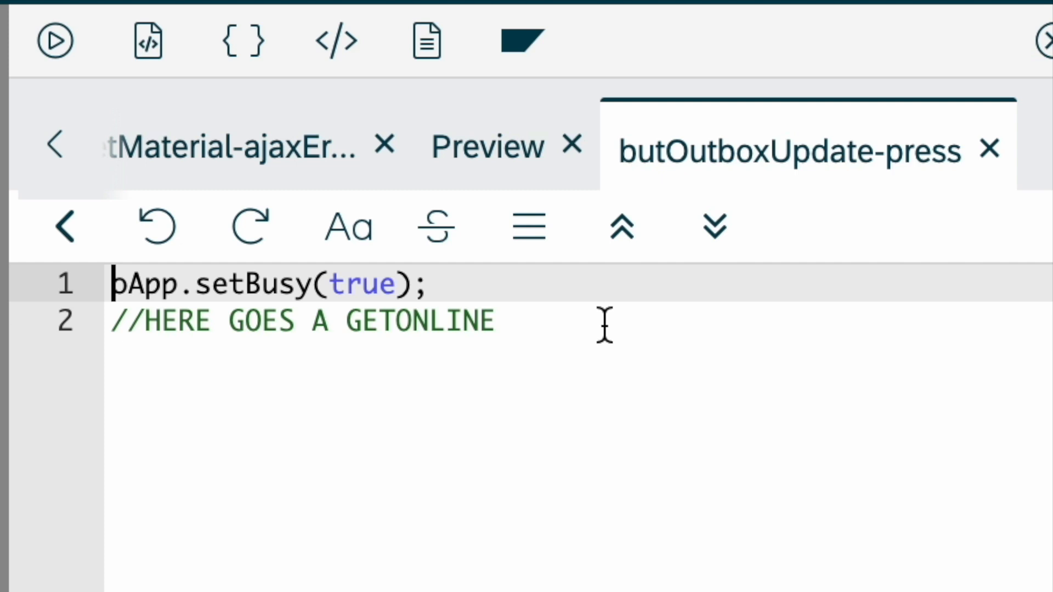
pyautogui.moveTo(605, 325); pyautogui.dragTo(103, 332)
pyautogui.press('BackSpace')
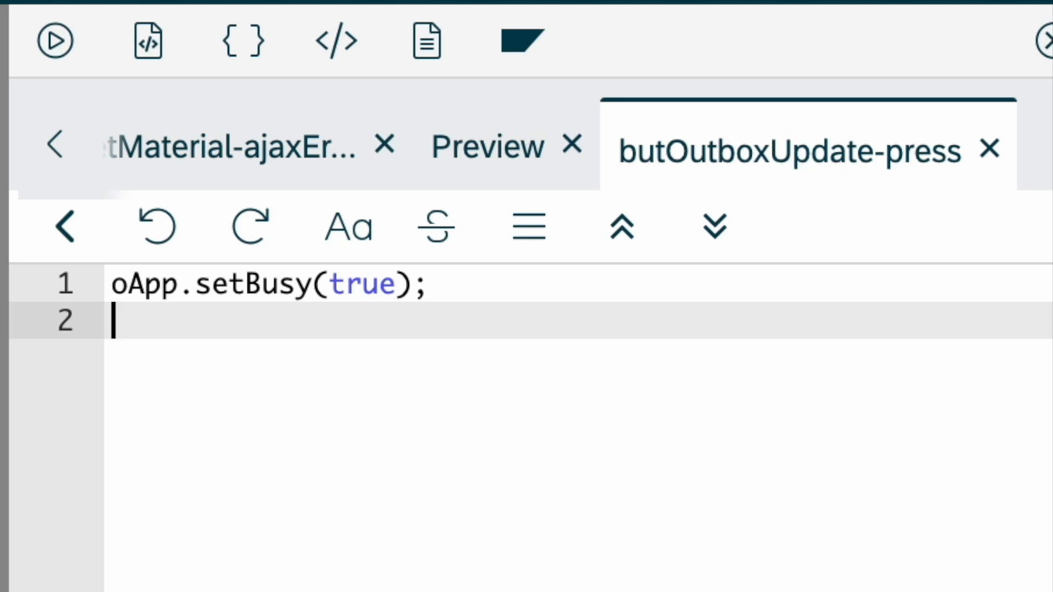
pyautogui.write('getOnline')
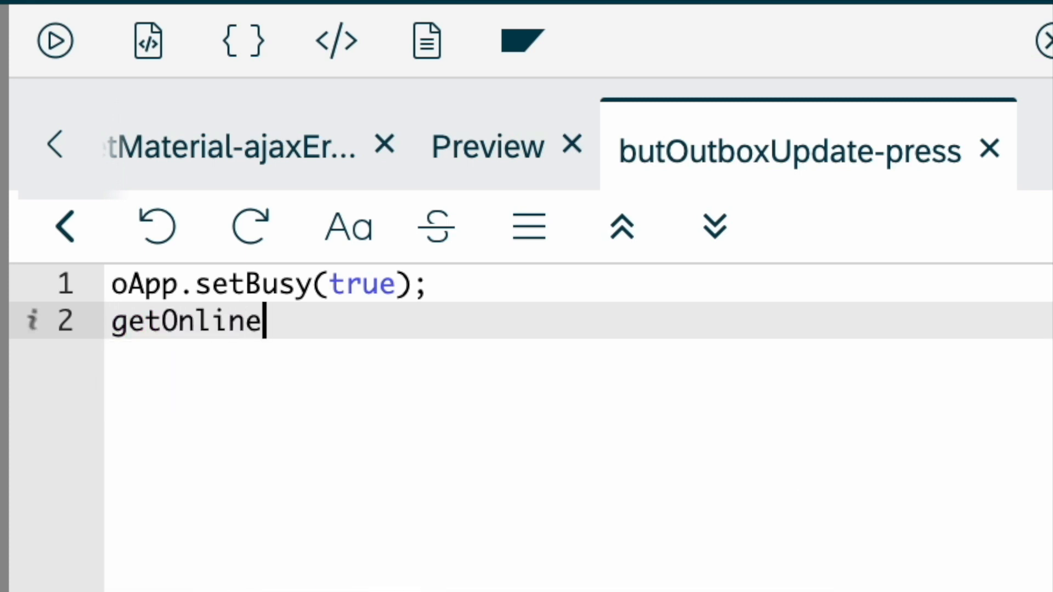
pyautogui.write('Rest')
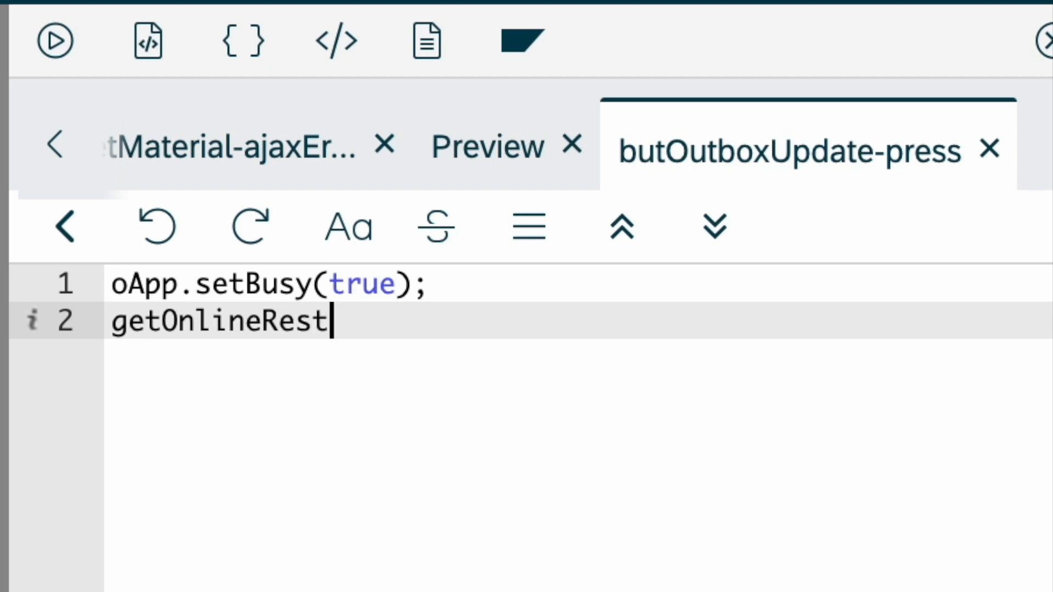
pyautogui.write('APISav')
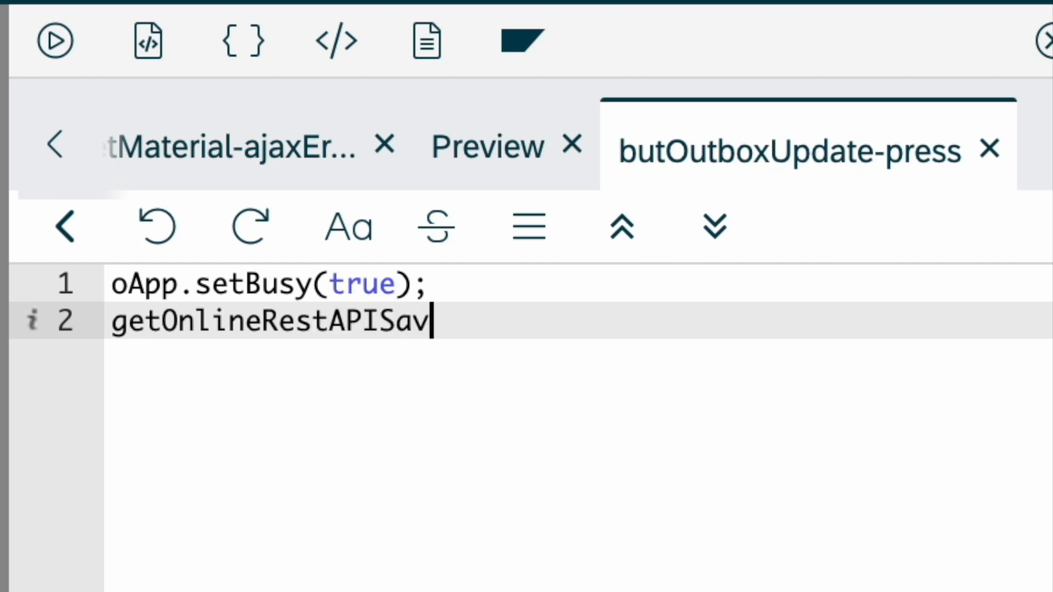
pyautogui.write('eCounting()')
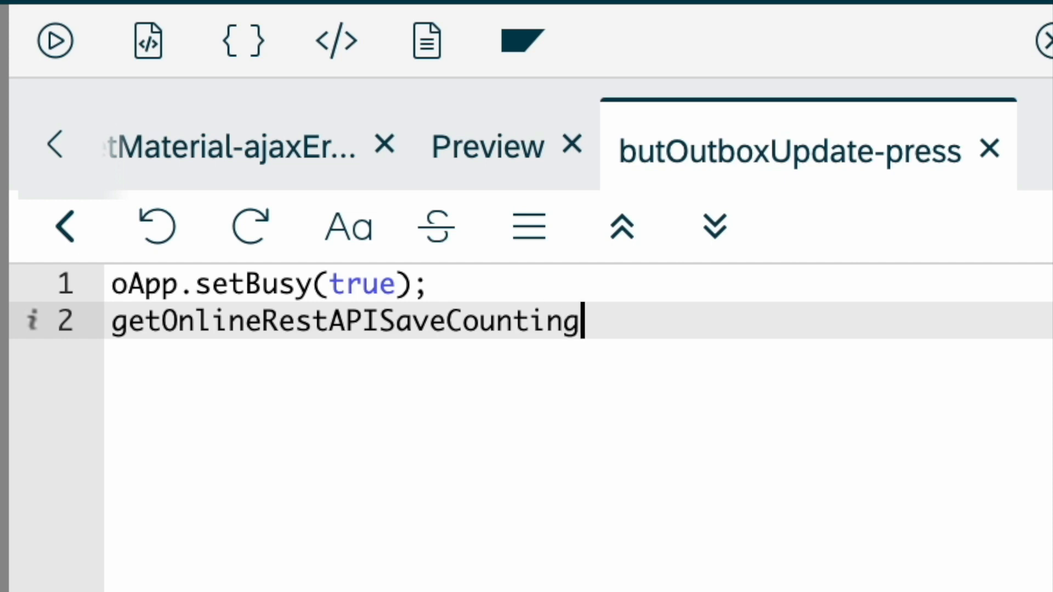
pyautogui.write(';')
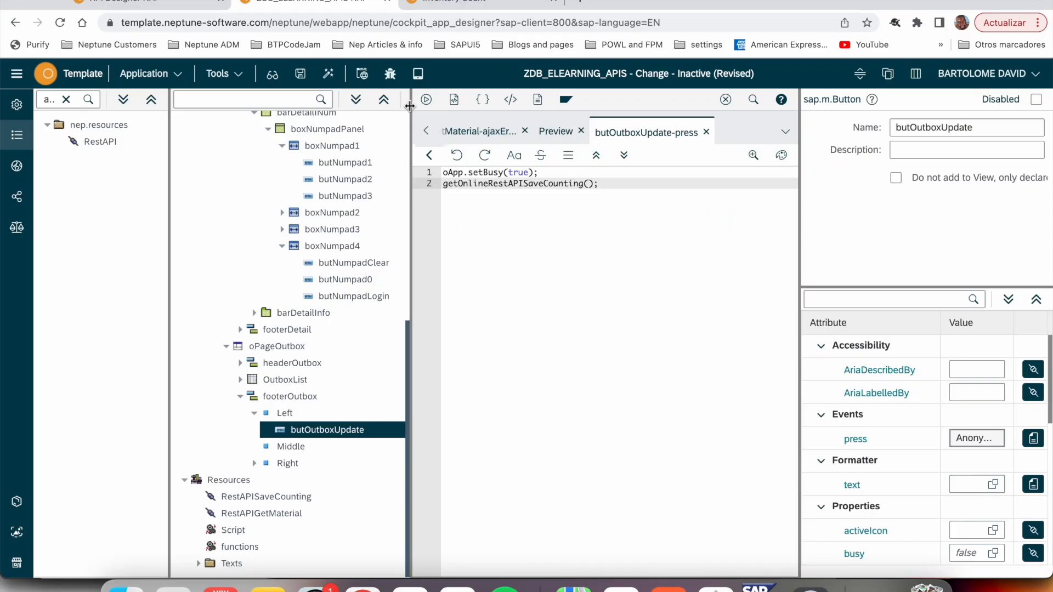
pyautogui.click(328, 73)
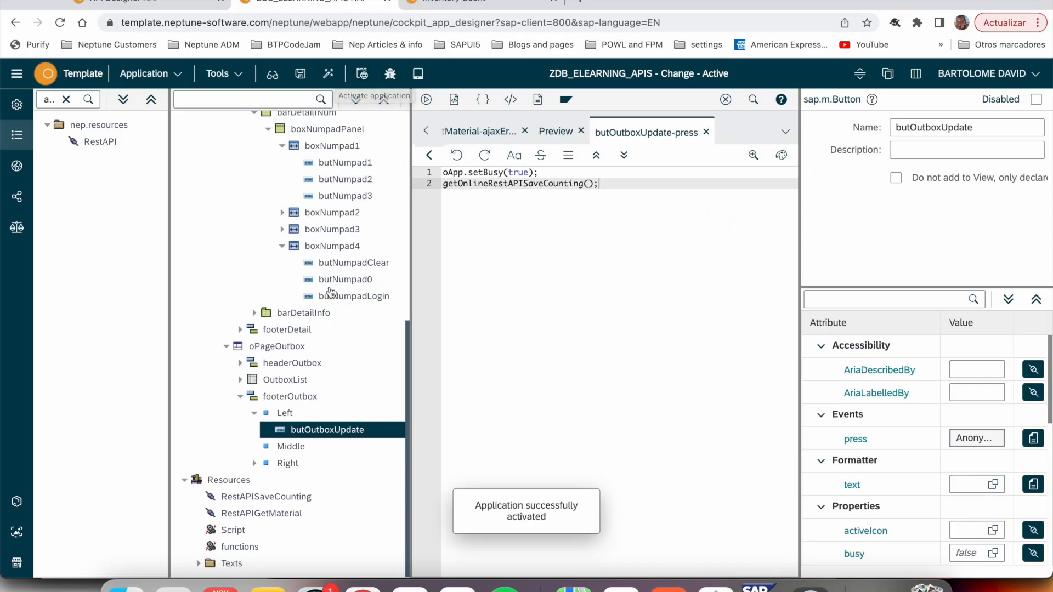
# - Move oApp.setBusy(false); from OutboxList's ajaxError event to RestAPISaveCounting's ajaxError and ajaxSuccess events, and activate the application
pyautogui.click(280, 497)
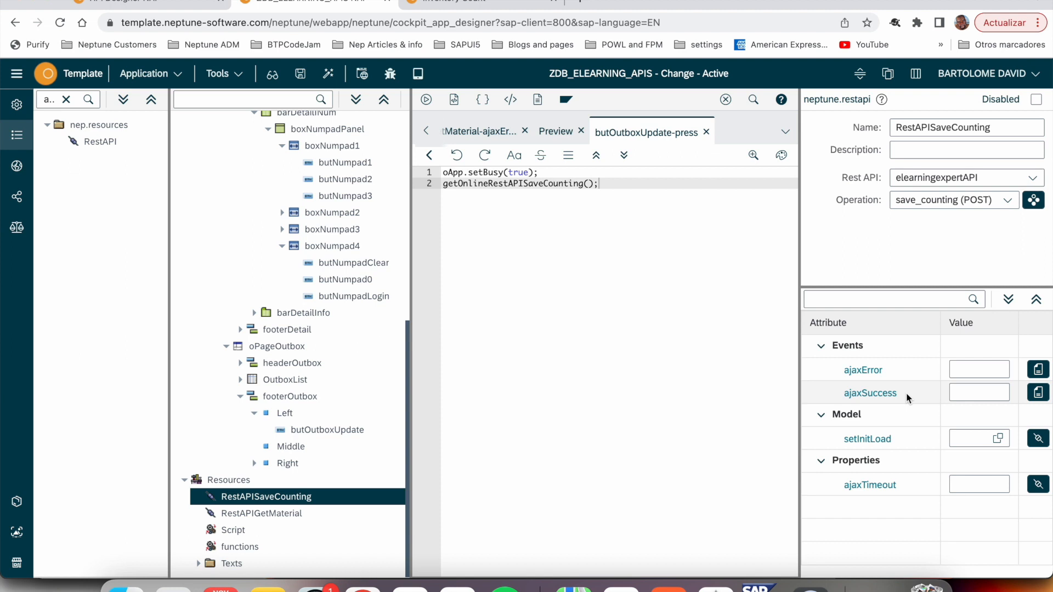
pyautogui.click(294, 382)
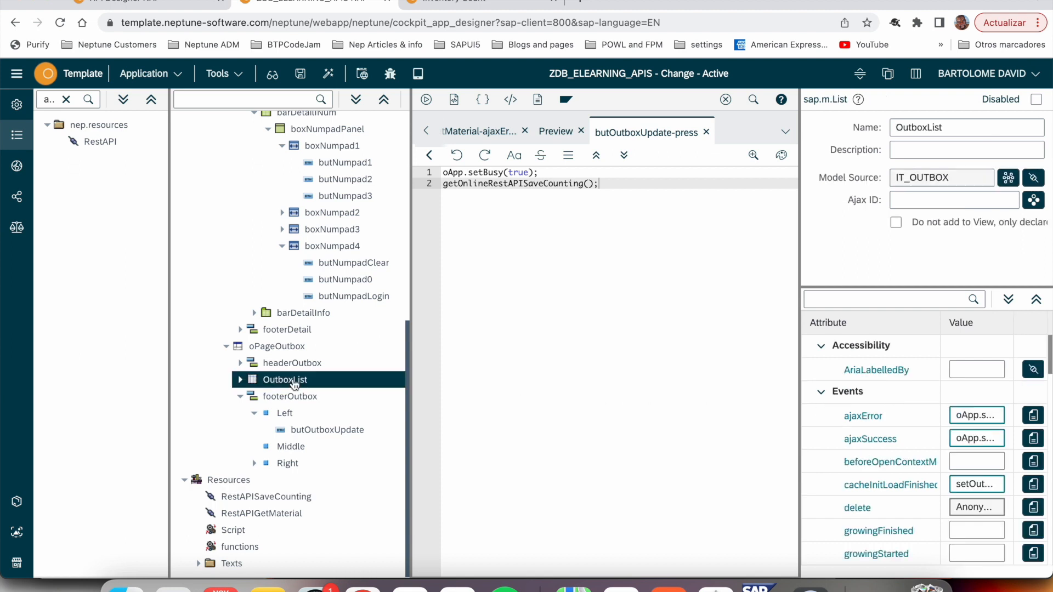
pyautogui.click(1028, 418)
pyautogui.press('super+a')
pyautogui.press('super+x')
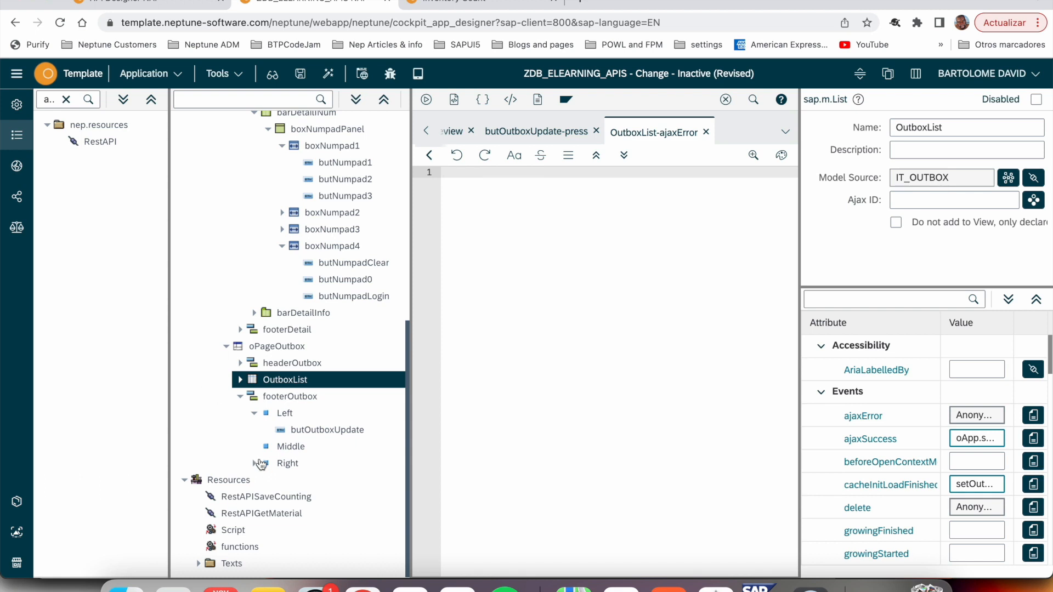
pyautogui.click(252, 500)
pyautogui.click(958, 369)
pyautogui.press('super+v')
pyautogui.click(976, 393)
pyautogui.press('super+v')
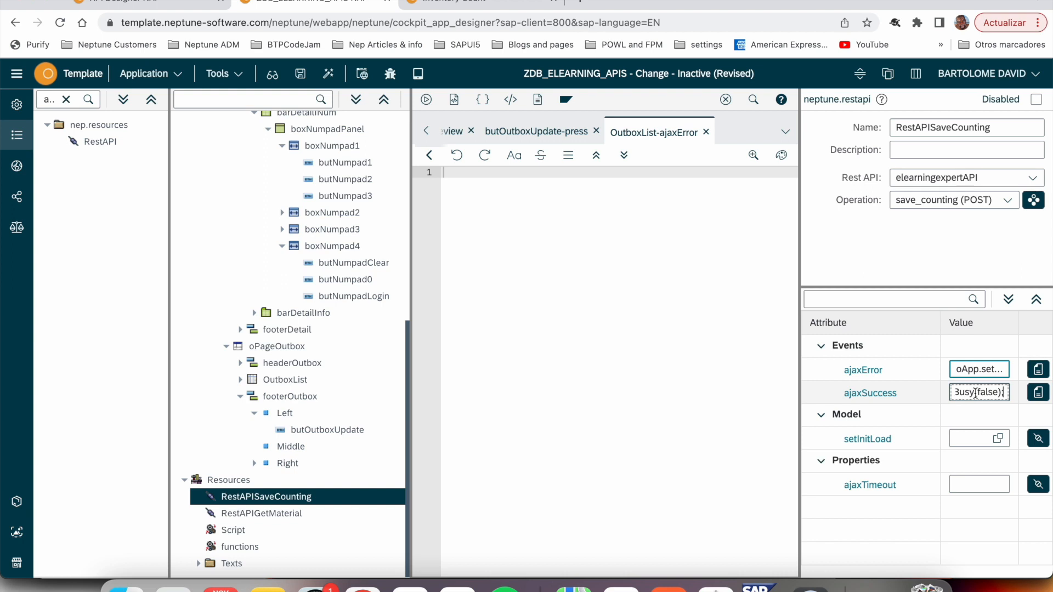
pyautogui.click(329, 74)
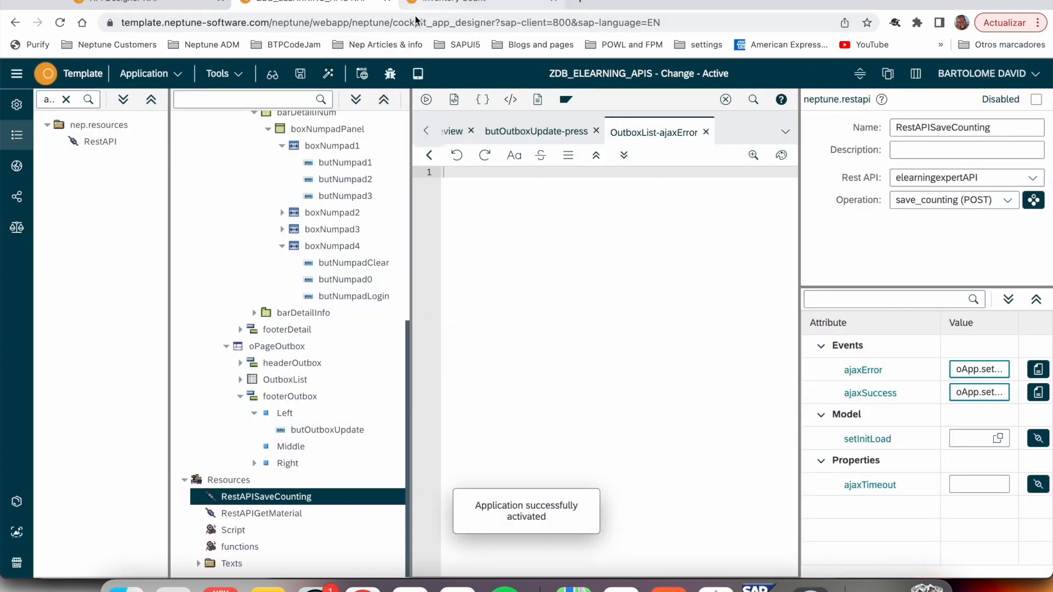
# - Switch to the running Inventory Count app, review its outbox and return to the materials list
pyautogui.click(428, 4)
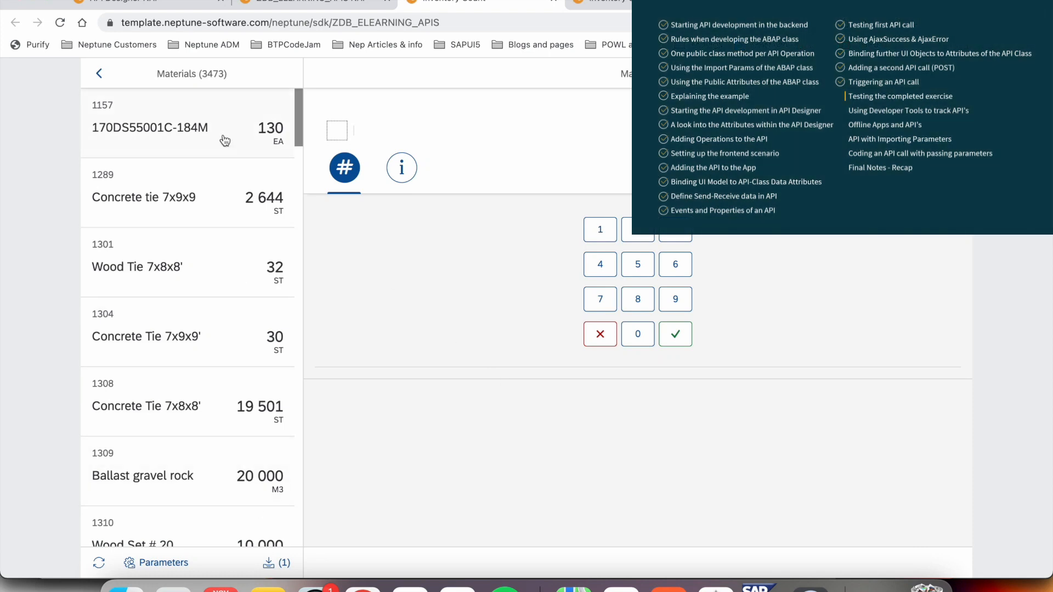
pyautogui.click(268, 564)
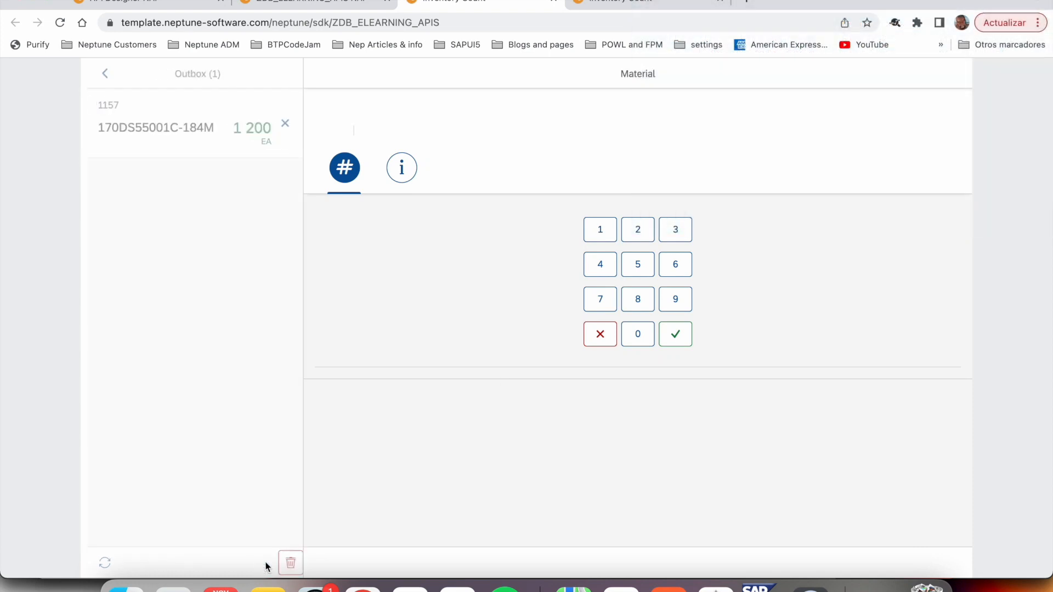
pyautogui.click(104, 77)
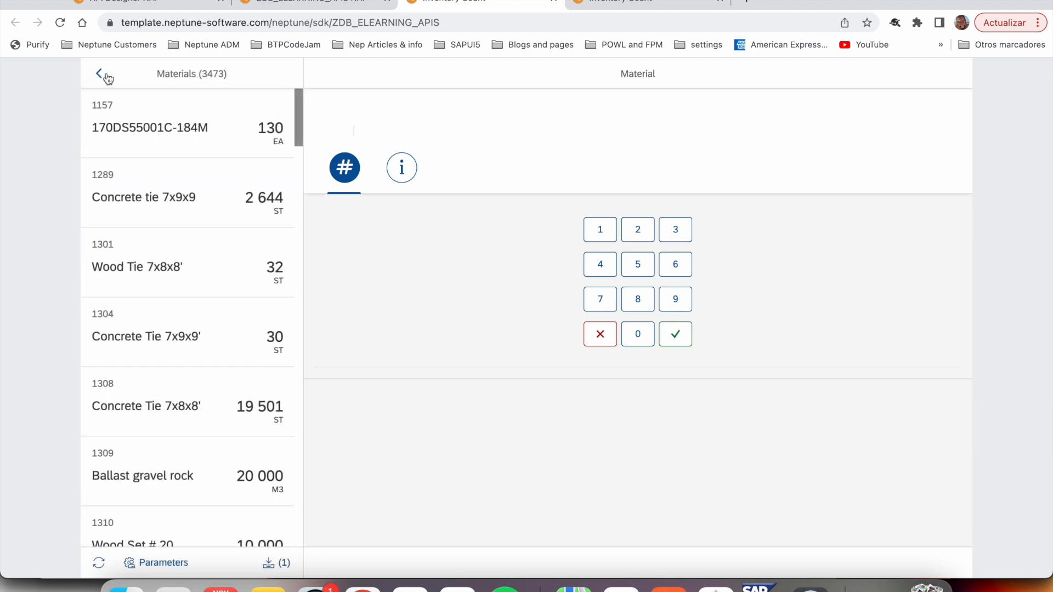
# - Record a count of 45 for material Wood Tie 7x8x8' and submit the outbox
pyautogui.click(170, 263)
pyautogui.click(600, 294)
pyautogui.click(638, 294)
pyautogui.click(676, 367)
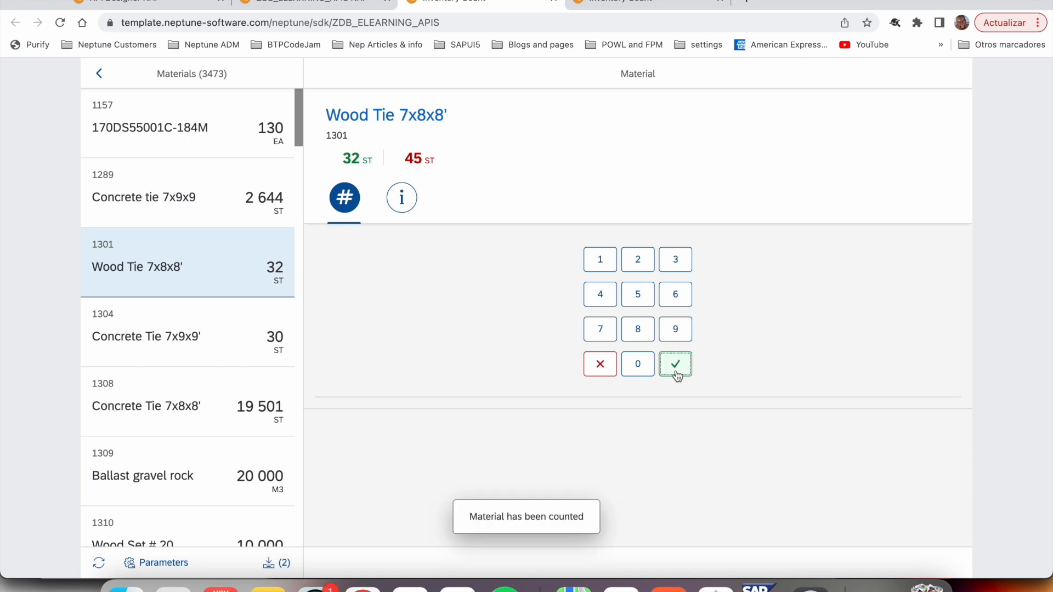
pyautogui.click(280, 560)
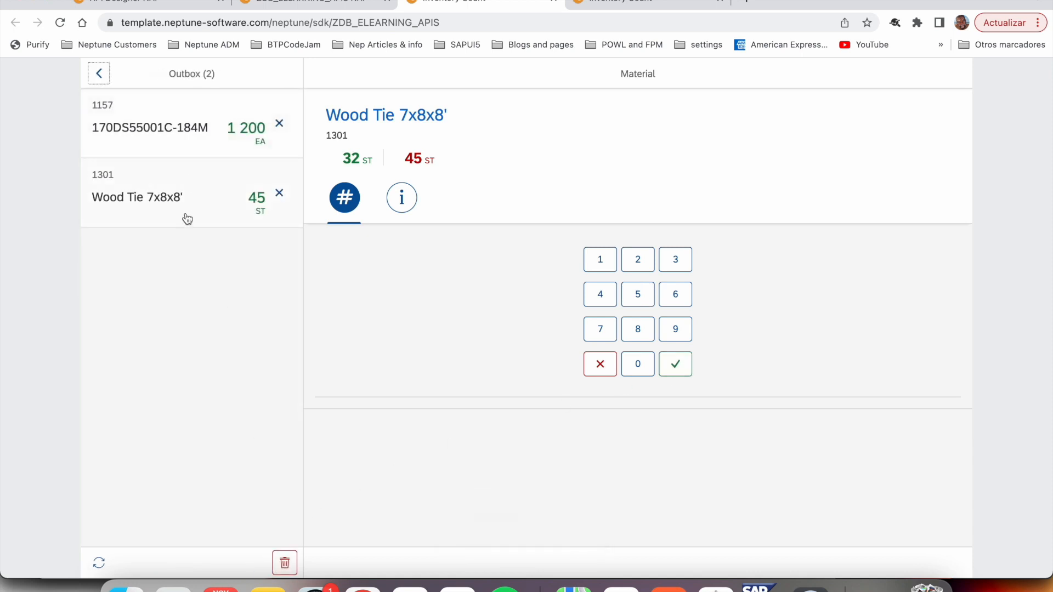
pyautogui.click(101, 567)
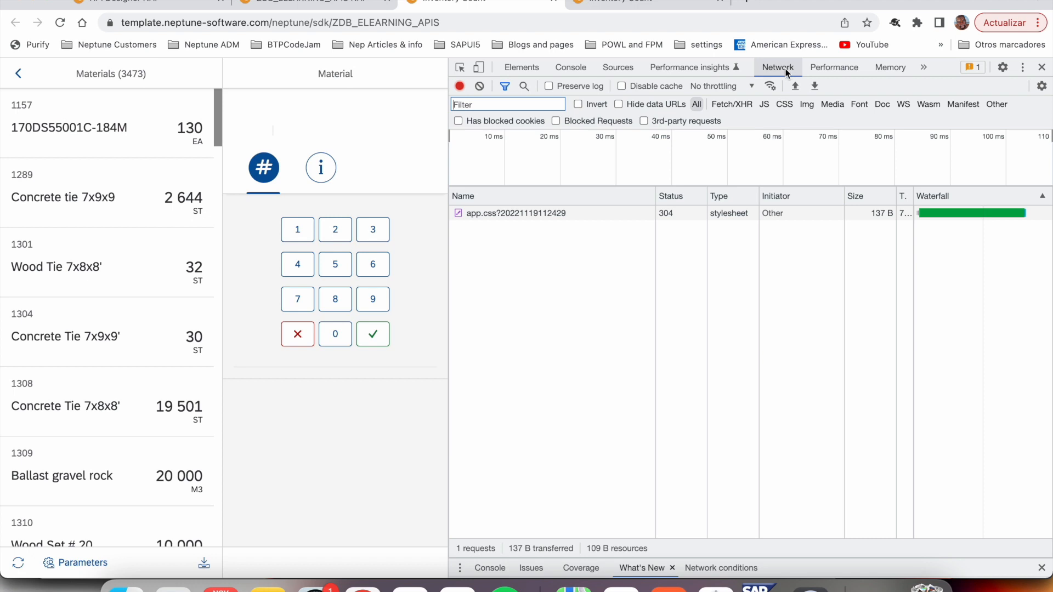
# - With network traffic being recorded, enter a count of 120 for material 170DS55001C-184M and submit the outbox
pyautogui.click(129, 158)
pyautogui.click(297, 259)
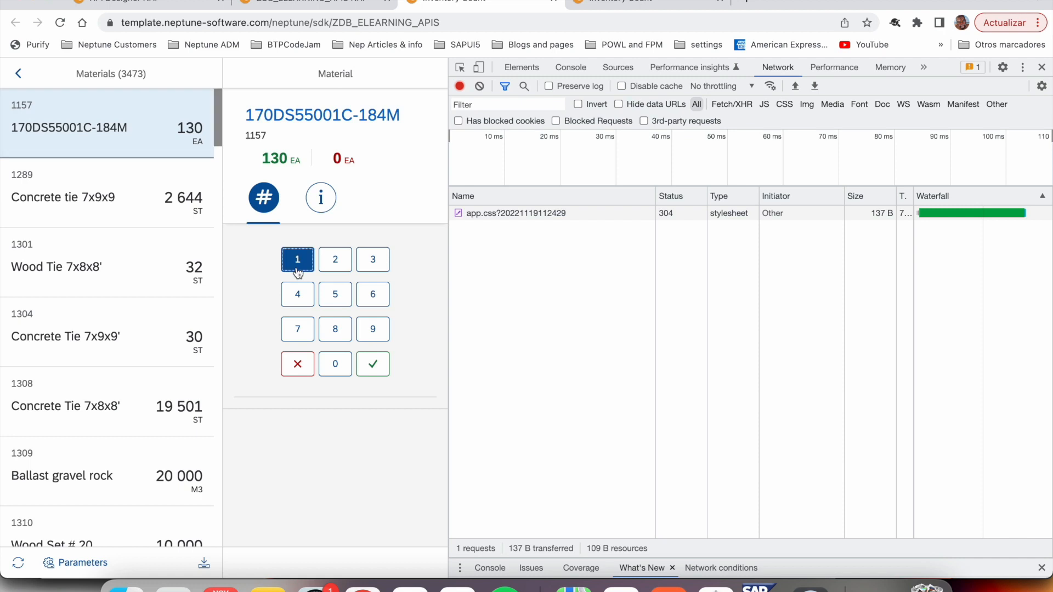
pyautogui.click(337, 270)
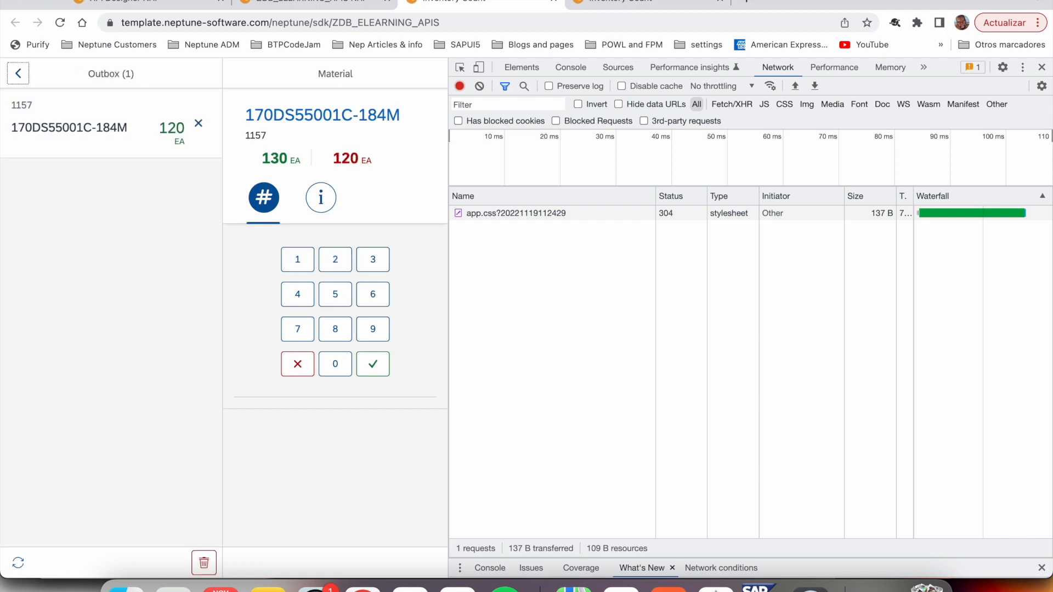
pyautogui.click(19, 566)
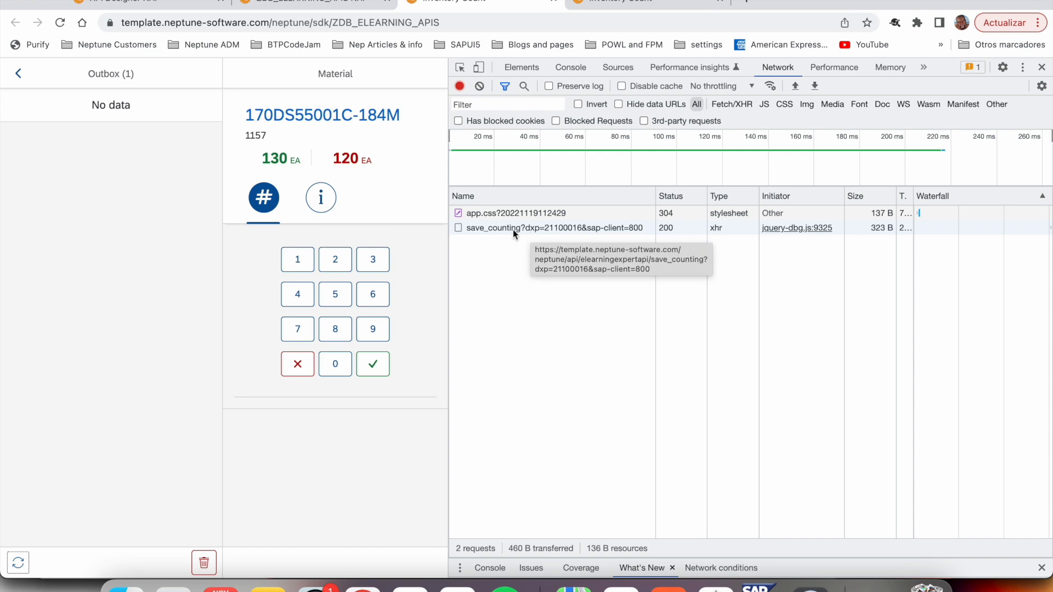
# - Inspect the request URL, method and headers of the save_counting call in the developer tools
pyautogui.click(489, 232)
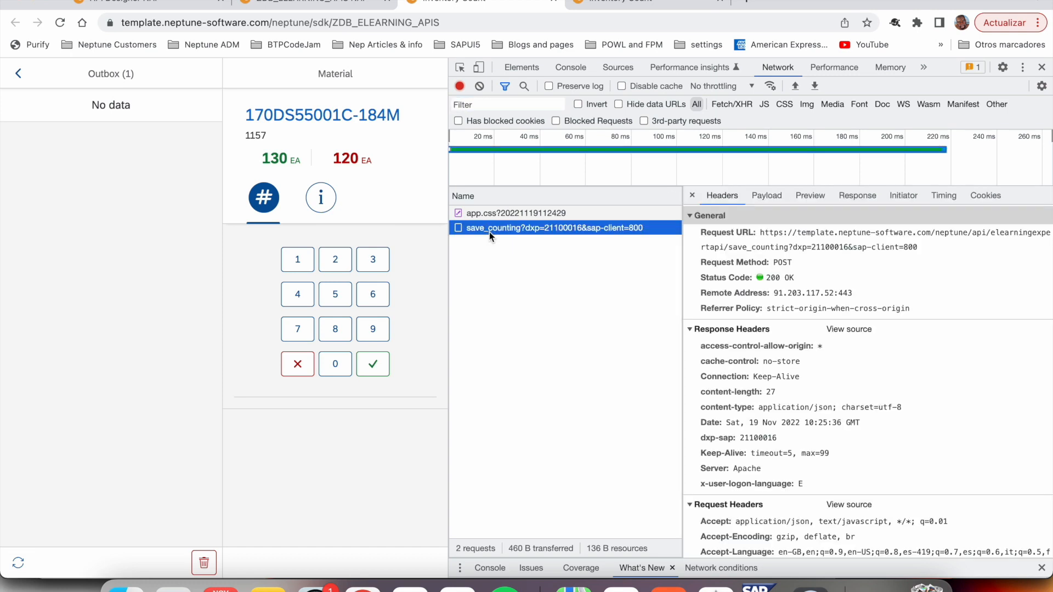
pyautogui.click(920, 249)
pyautogui.moveTo(921, 249); pyautogui.dragTo(798, 232)
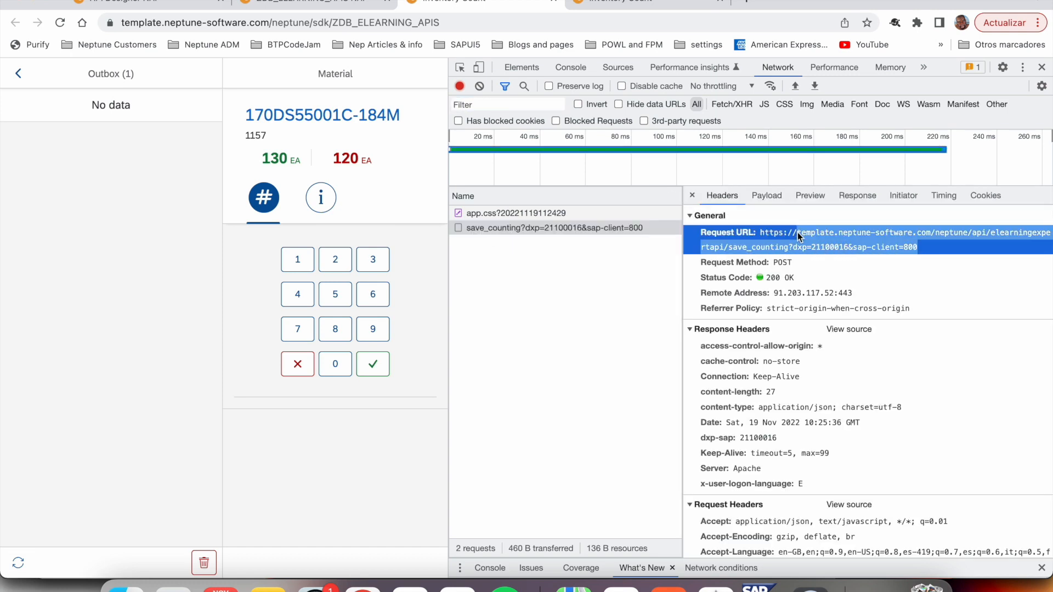
pyautogui.click(789, 263)
pyautogui.scroll(-2, 843, 343)
pyautogui.scroll(2, 842, 329)
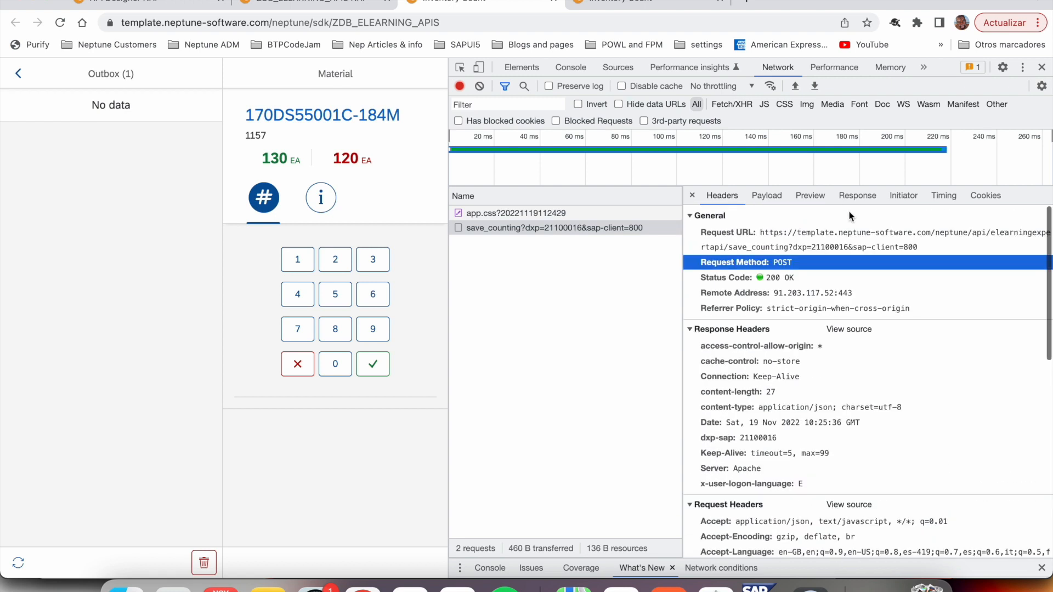
# - Review the request payload and the response preview of the save_counting call
pyautogui.click(776, 196)
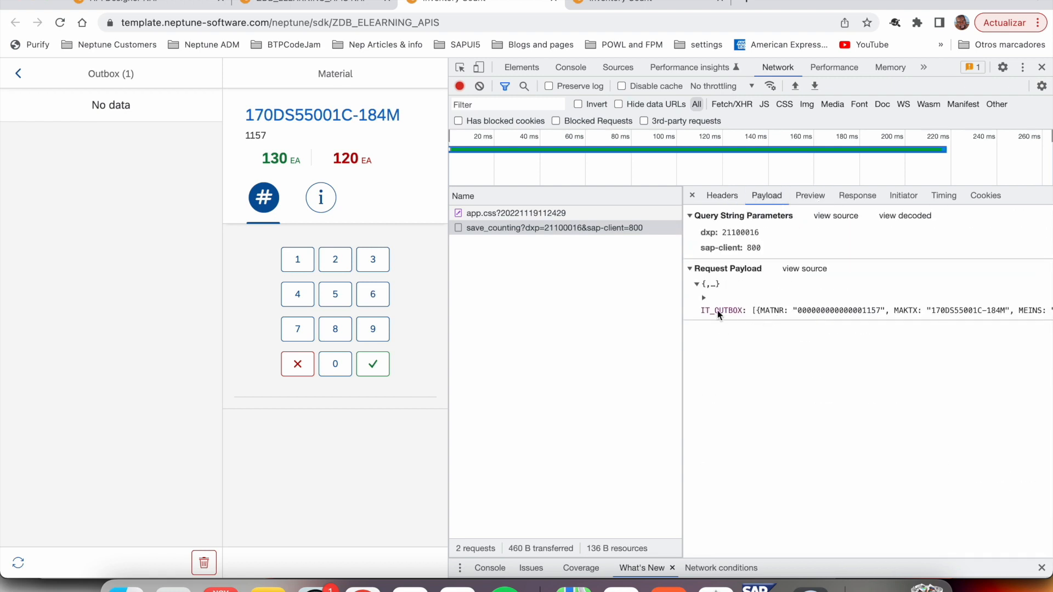
pyautogui.click(822, 203)
pyautogui.click(700, 224)
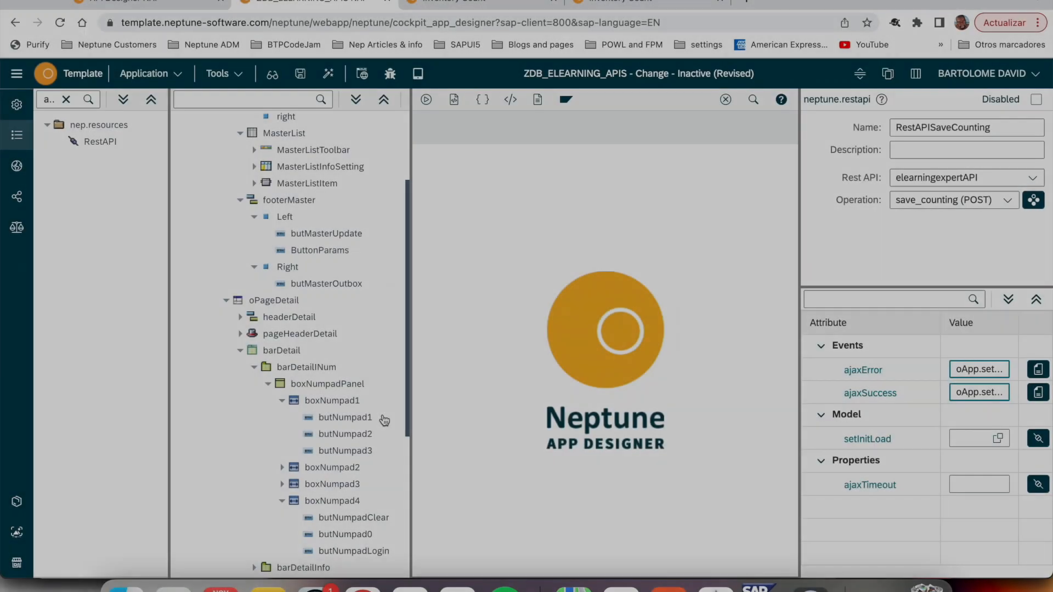
# - Look through the application tree in the App Designer and examine the attributes of MasterList
pyautogui.scroll(2, 384, 420)
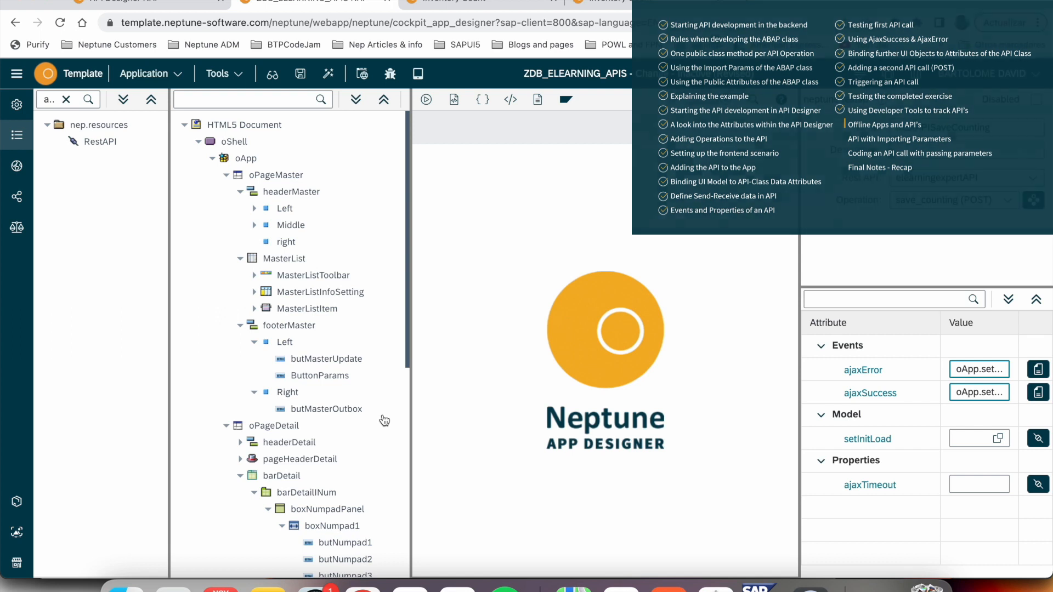
pyautogui.scroll(-6, 384, 420)
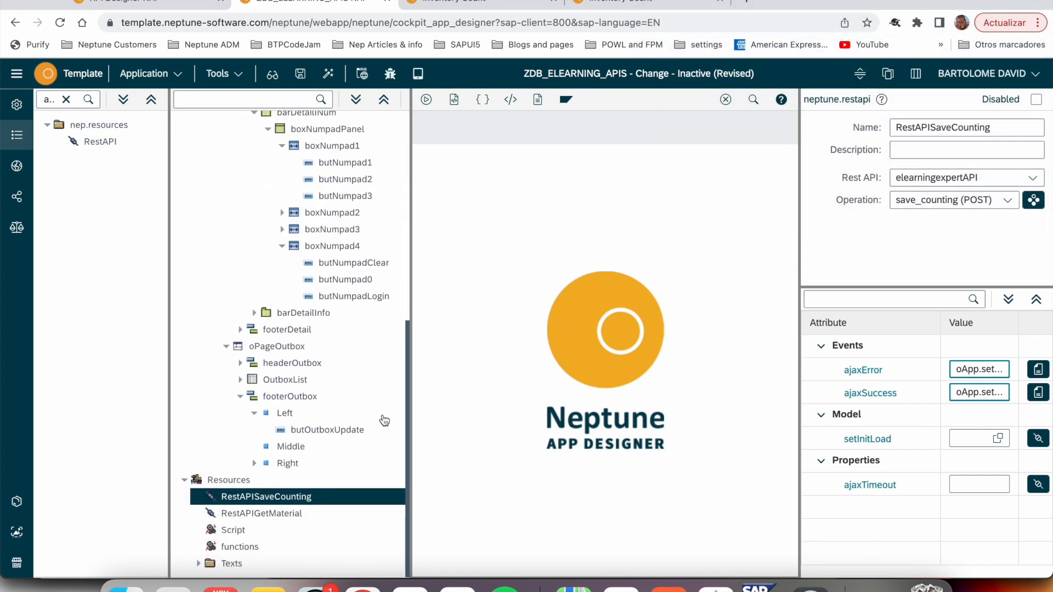
pyautogui.scroll(6, 384, 421)
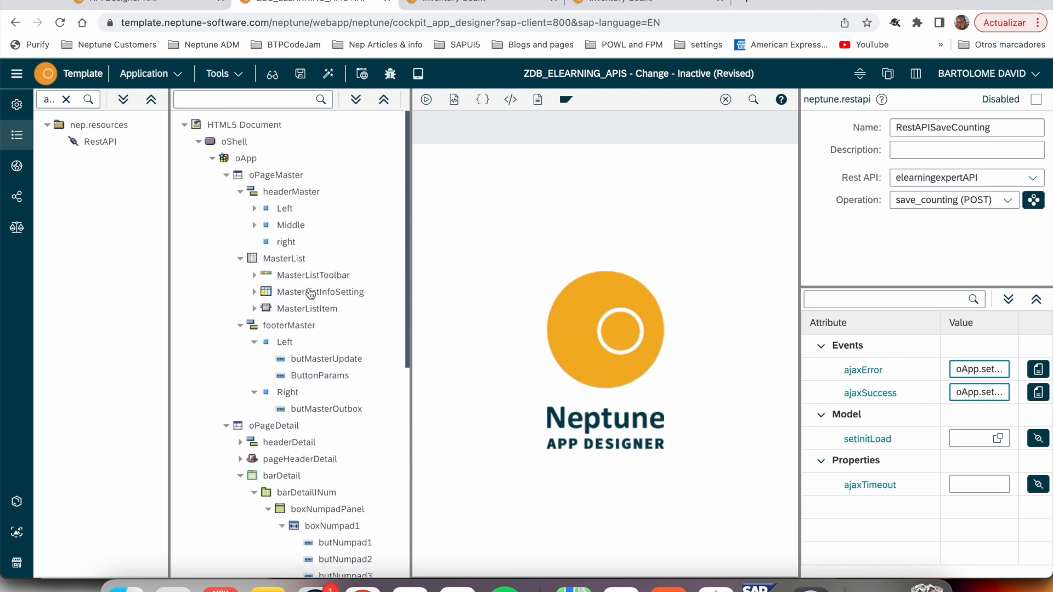
pyautogui.click(287, 262)
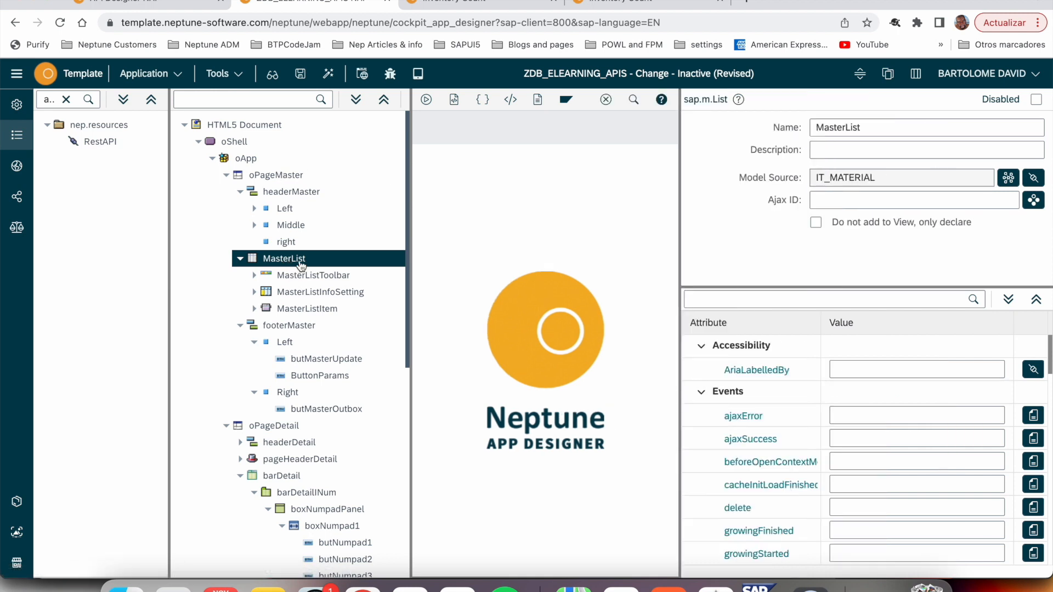
pyautogui.scroll(-5, 797, 509)
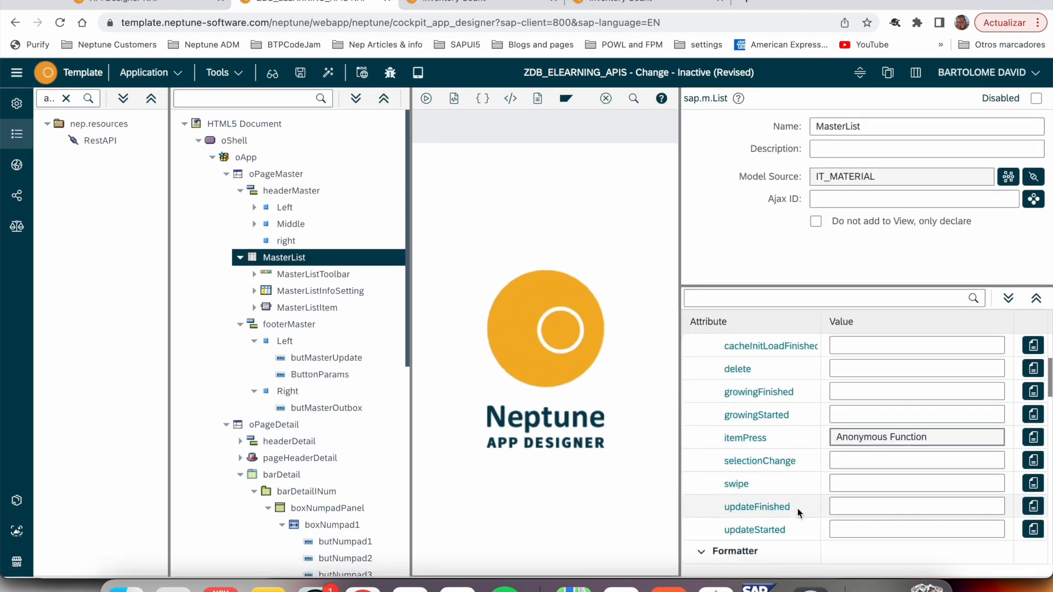
pyautogui.scroll(-4, 798, 509)
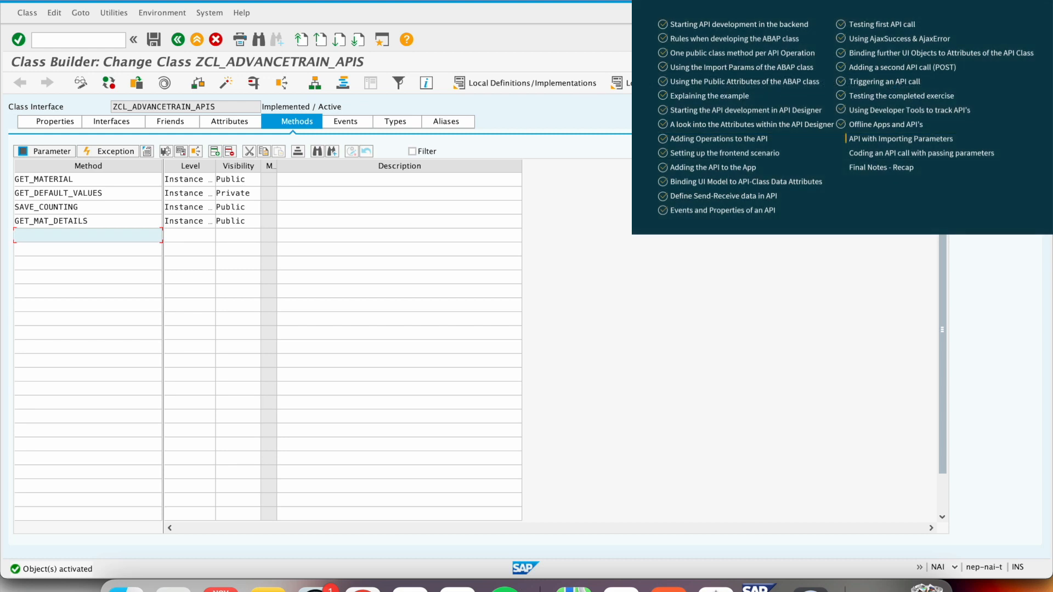
# - Open the parameters of method GET_MAT_DETAILS in ABAP class ZCL_ADVANCETRAIN_APIS and examine the importing parameter MATNR
pyautogui.moveTo(95, 221); pyautogui.dragTo(2, 216)
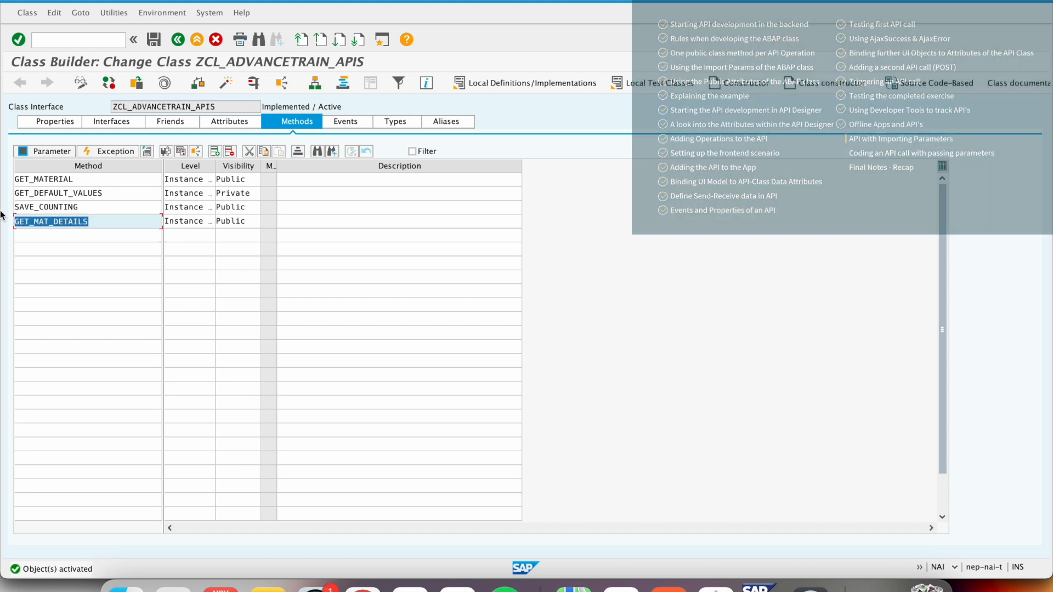
pyautogui.click(63, 220)
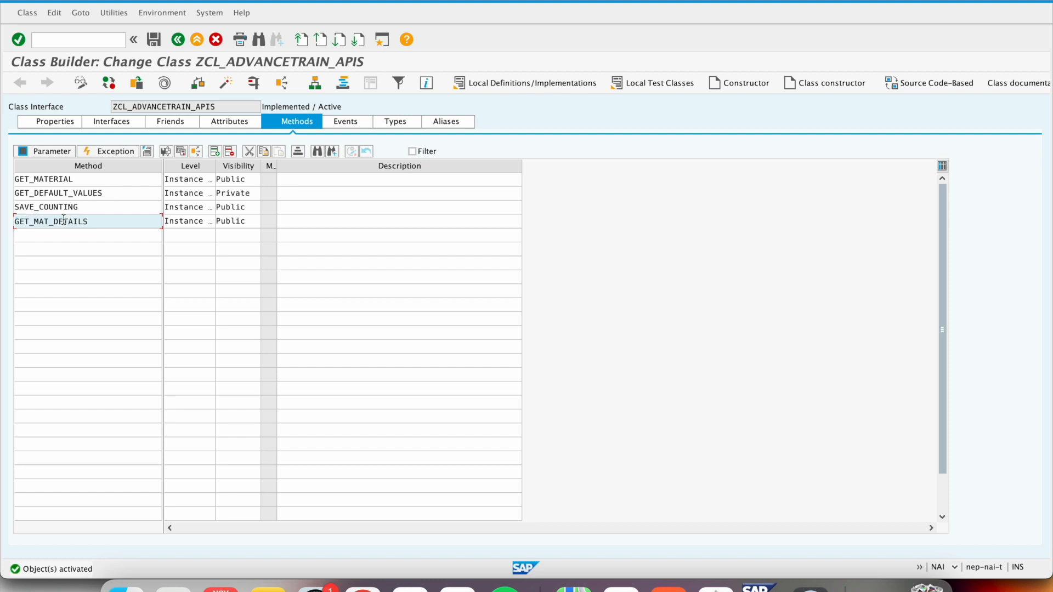
pyautogui.doubleClick(63, 220)
pyautogui.click(44, 153)
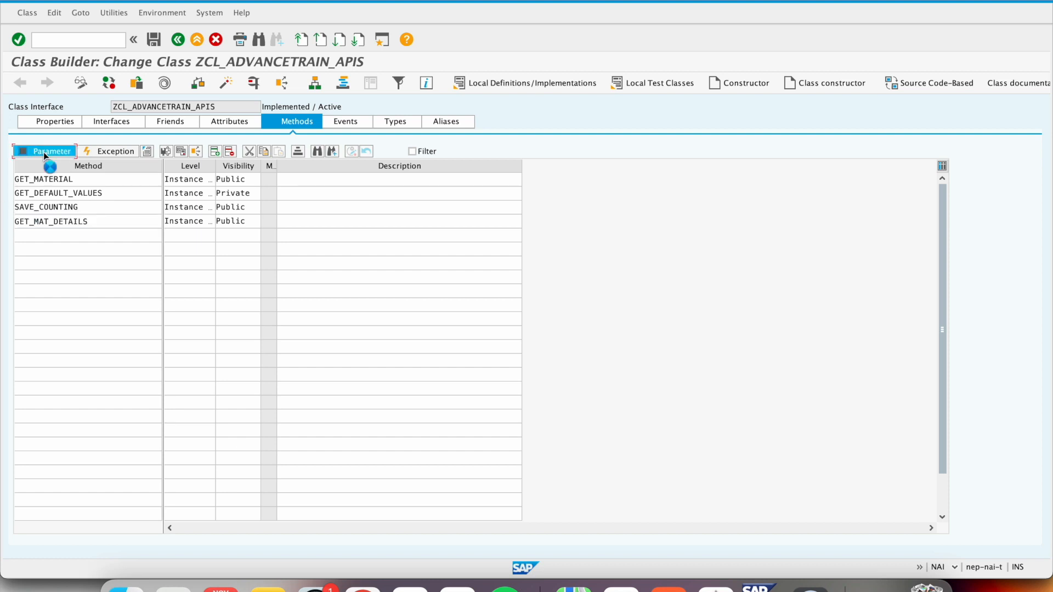
pyautogui.doubleClick(101, 196)
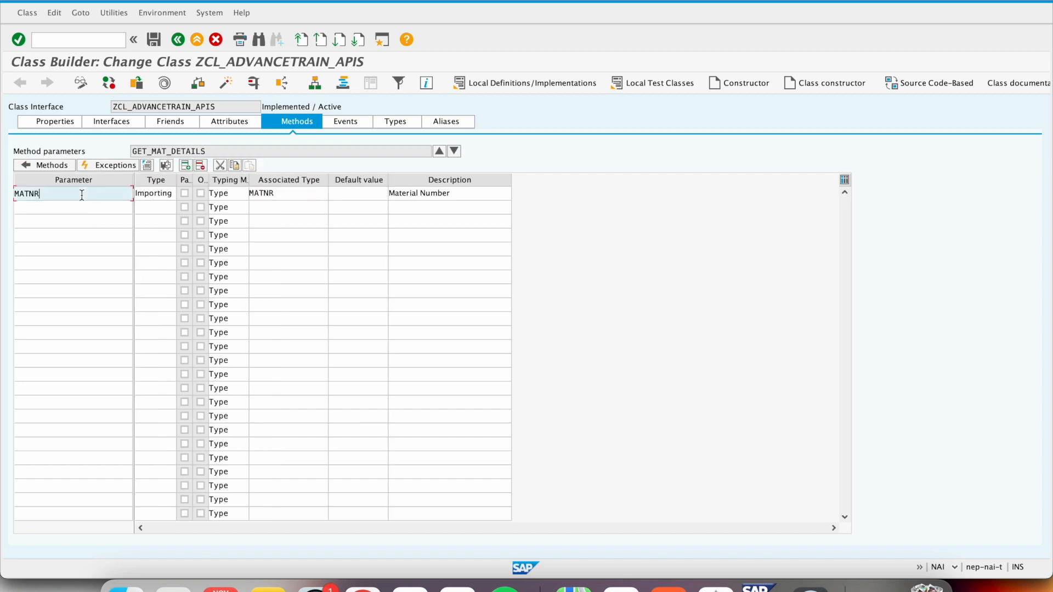
# - Switch to the API Designer and add operation getMaterialDetails to elearningexpertAPI, using HTTP method GET and class method GET_MAT_DETAILS
pyautogui.press('super+Tab')
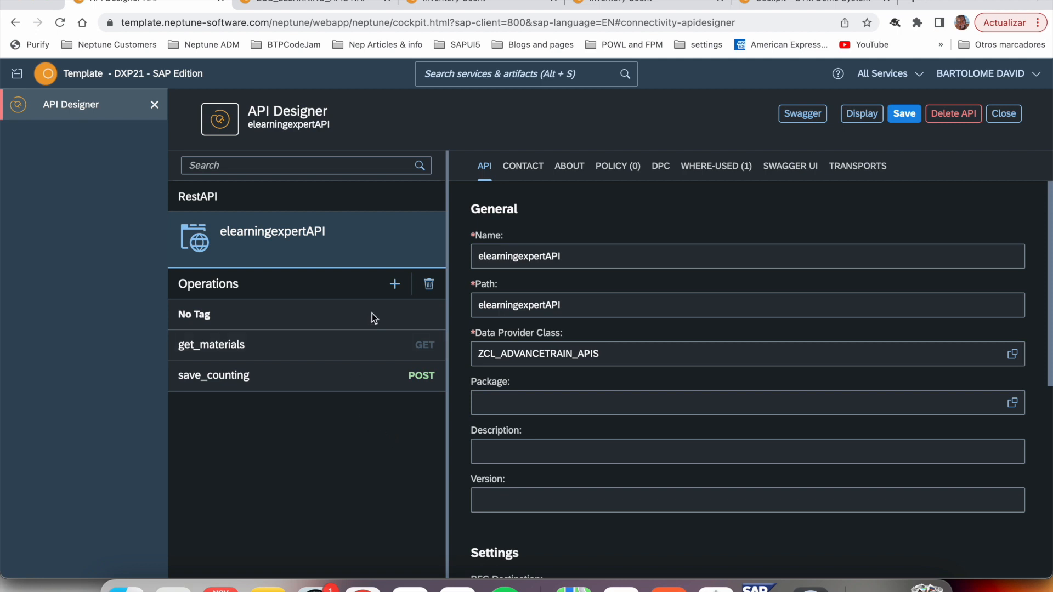
pyautogui.click(394, 284)
pyautogui.click(630, 257)
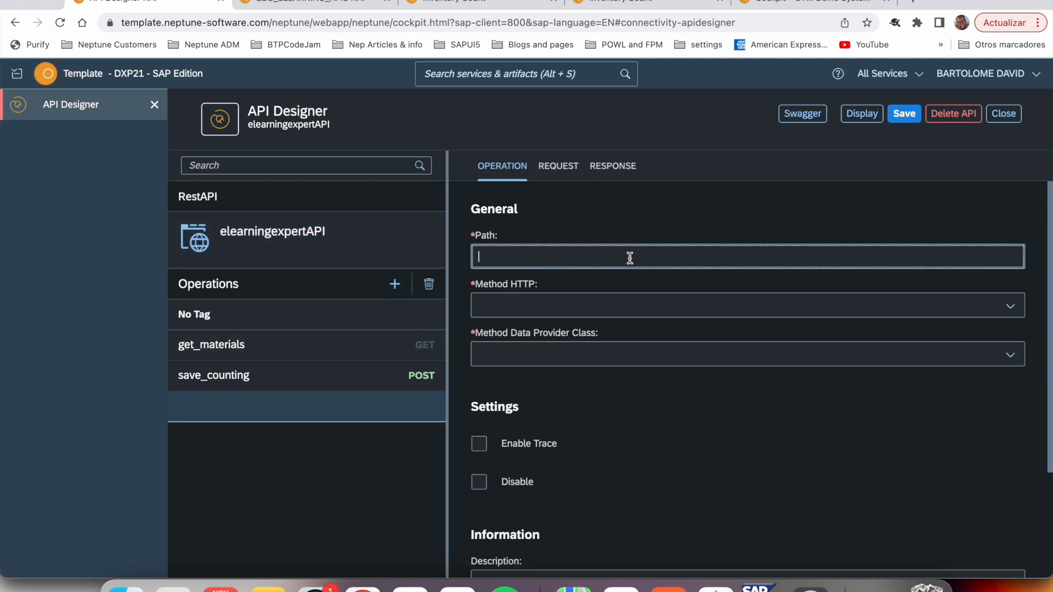
pyautogui.write('getMaterialDetails')
pyautogui.moveTo(661, 254); pyautogui.dragTo(347, 255)
pyautogui.click(498, 306)
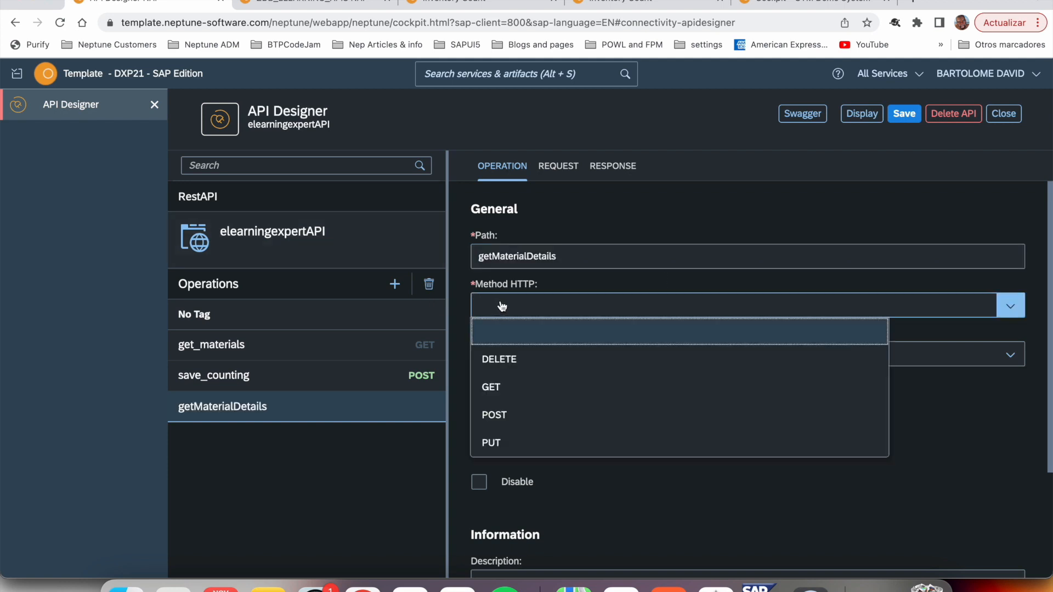
pyautogui.click(509, 389)
pyautogui.click(1010, 355)
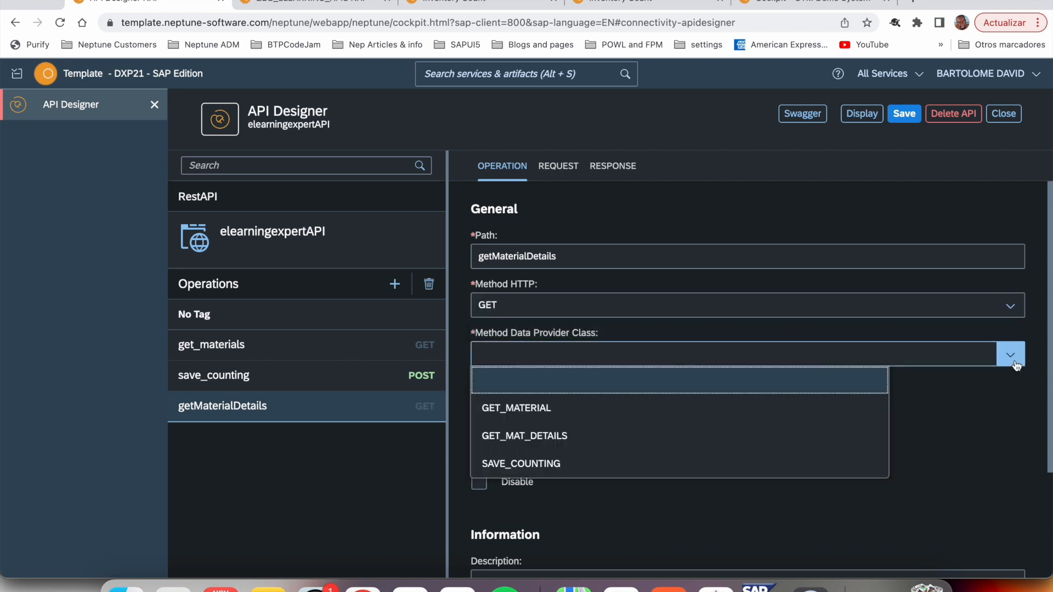
pyautogui.click(617, 442)
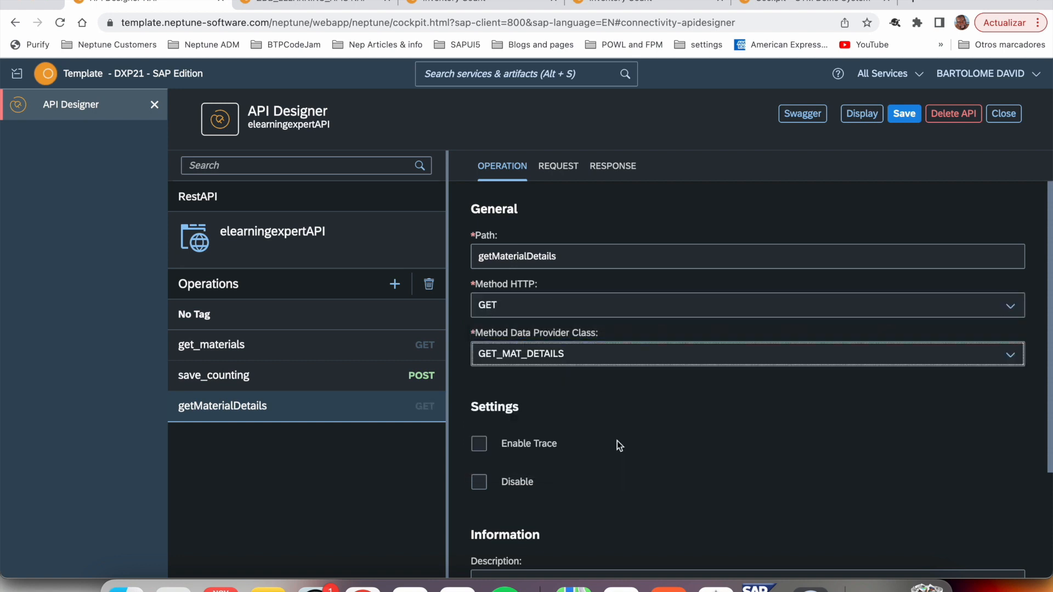
# - Review getMaterialDetails' request parameter, set its response to receive the WA_MATERIAL structure and save the API
pyautogui.click(568, 174)
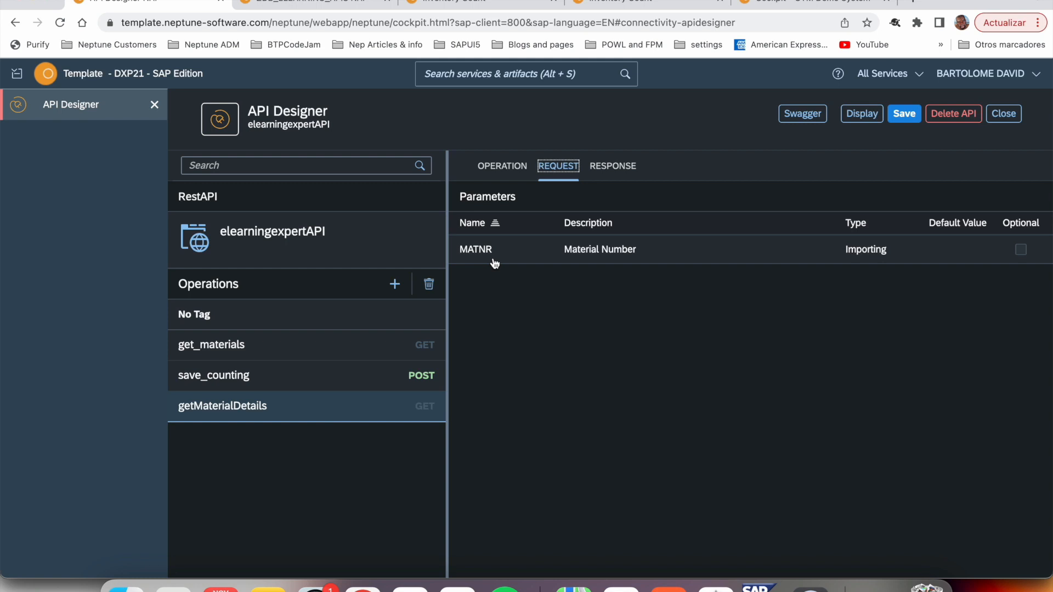
pyautogui.click(607, 166)
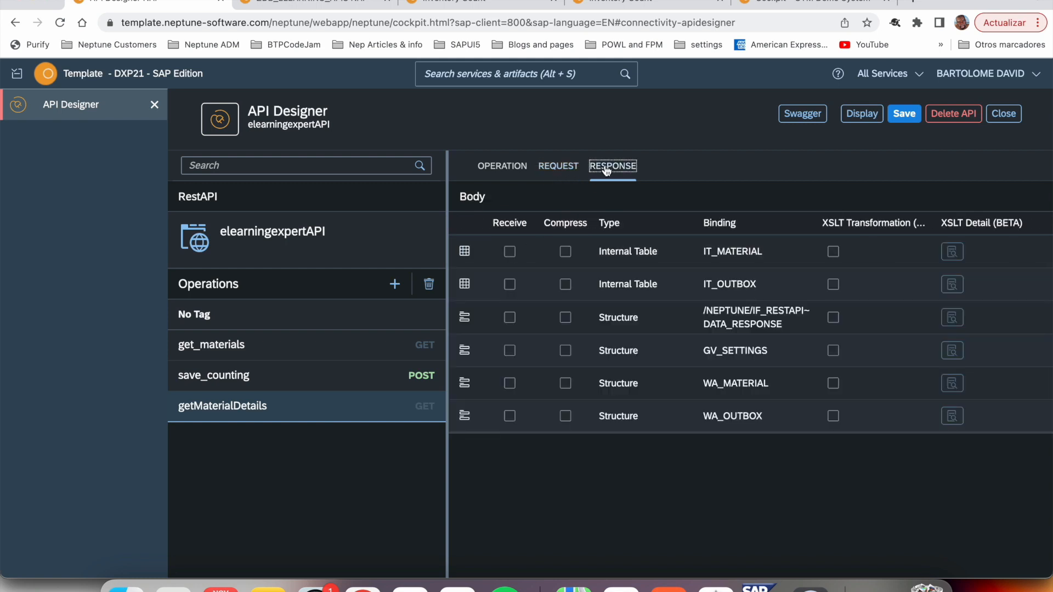
pyautogui.click(509, 383)
pyautogui.click(908, 118)
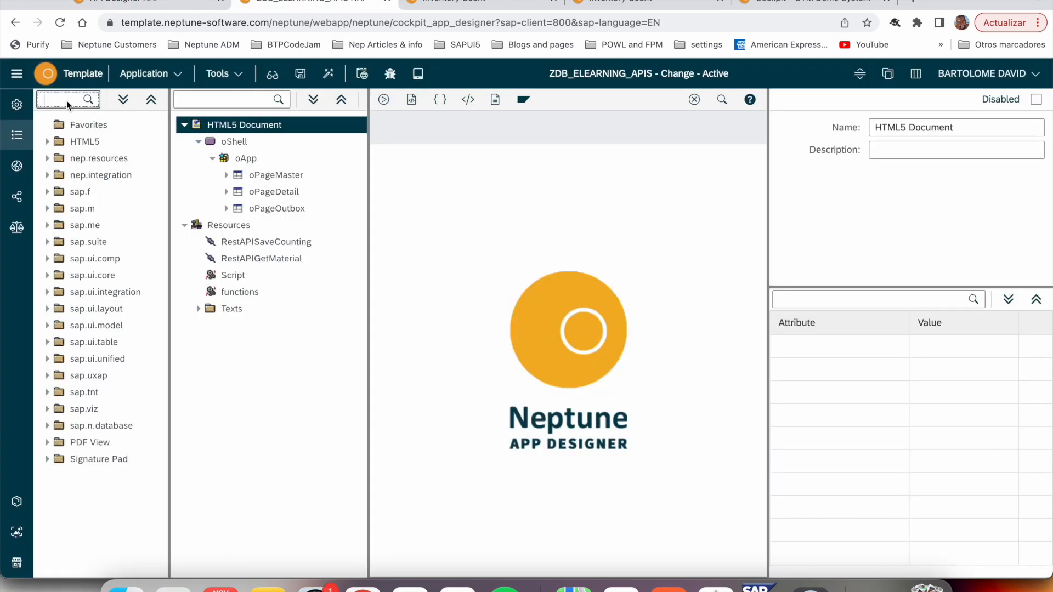
# - In the App Designer, add a RestAPI component to the Resources of ZDB_ELEARNING_APIS and name it RestAPIGetMatDetails
pyautogui.write('a')
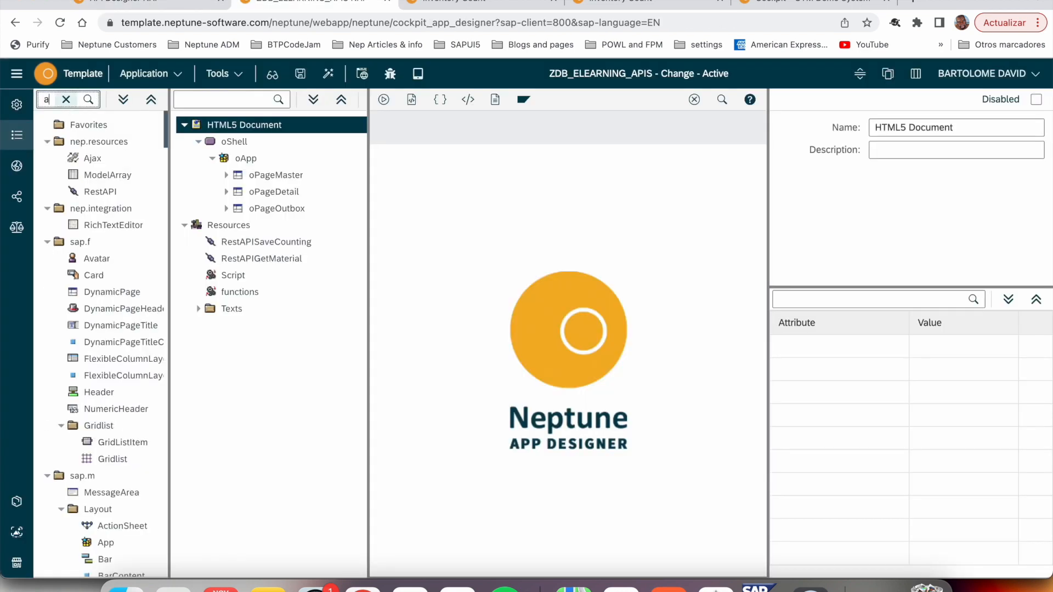
pyautogui.write('pi')
pyautogui.moveTo(100, 141); pyautogui.dragTo(245, 232)
pyautogui.click(939, 130)
pyautogui.write('GetMa')
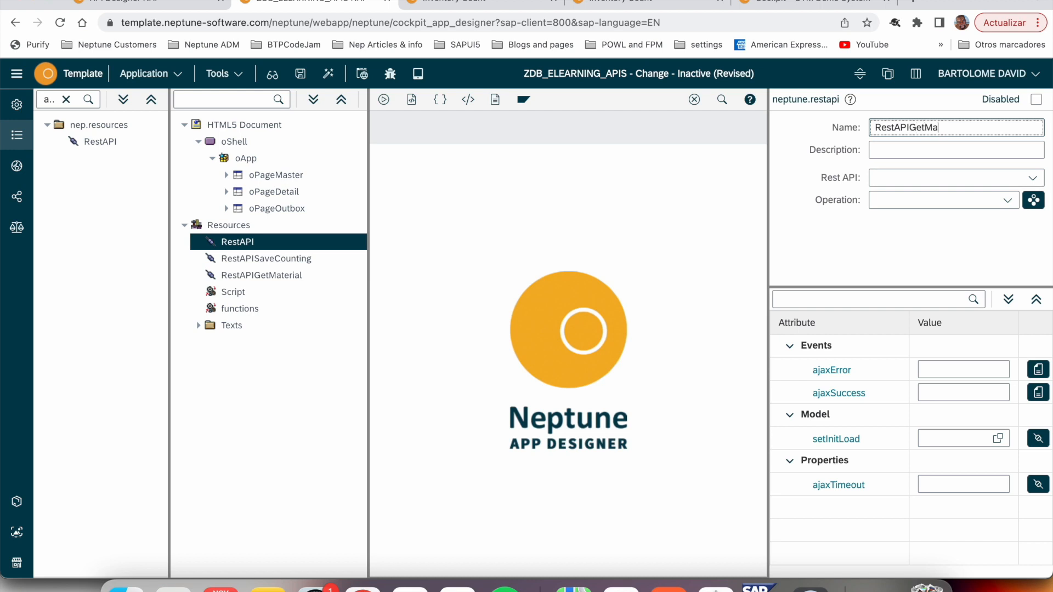
pyautogui.write('tDetails')
# - Assign elearningexpertAPI and operation getMaterialDetails (GET) to RestAPIGetMatDetails, and set it to receive the oPageDetail model
pyautogui.click(1033, 177)
pyautogui.click(945, 201)
pyautogui.click(1009, 201)
pyautogui.click(959, 223)
pyautogui.click(1033, 200)
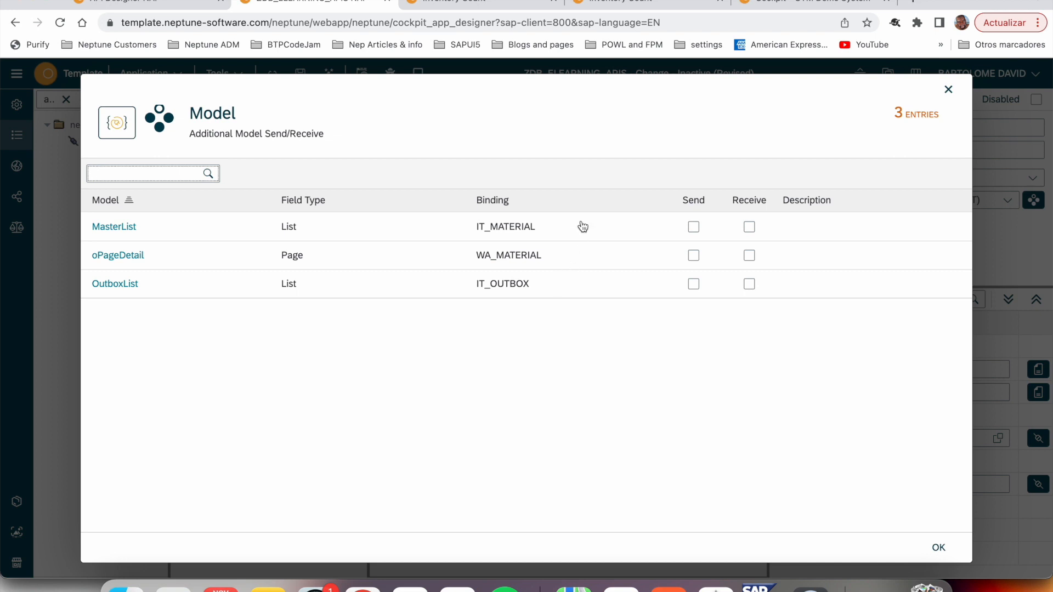
pyautogui.click(750, 256)
pyautogui.press('Escape')
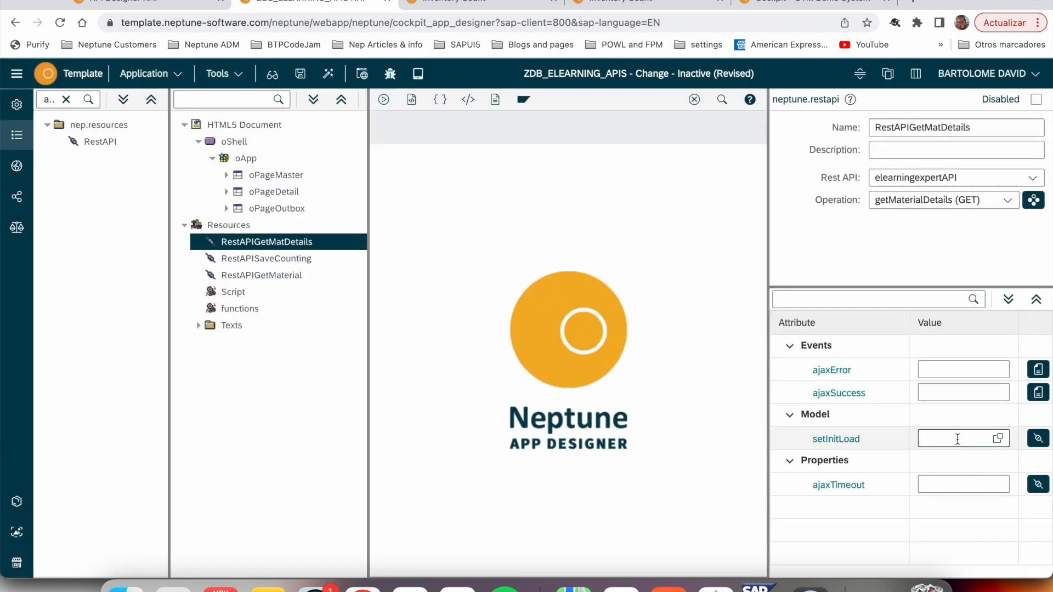
# - Open the itemPress event script of MasterList under oPageMaster and locate the data variable holding the selected row
pyautogui.click(227, 175)
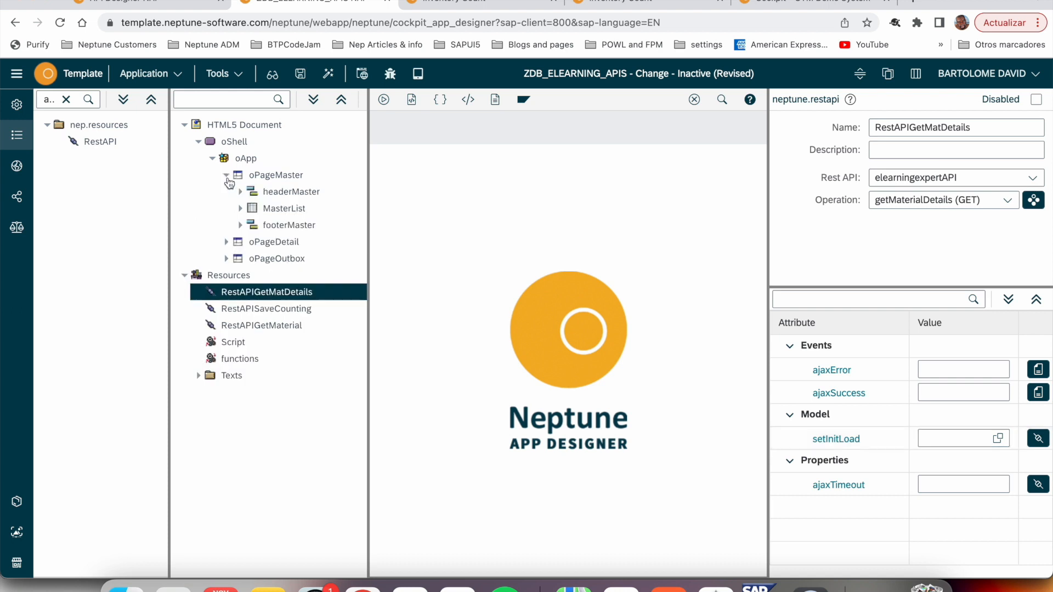
pyautogui.click(241, 209)
pyautogui.click(264, 210)
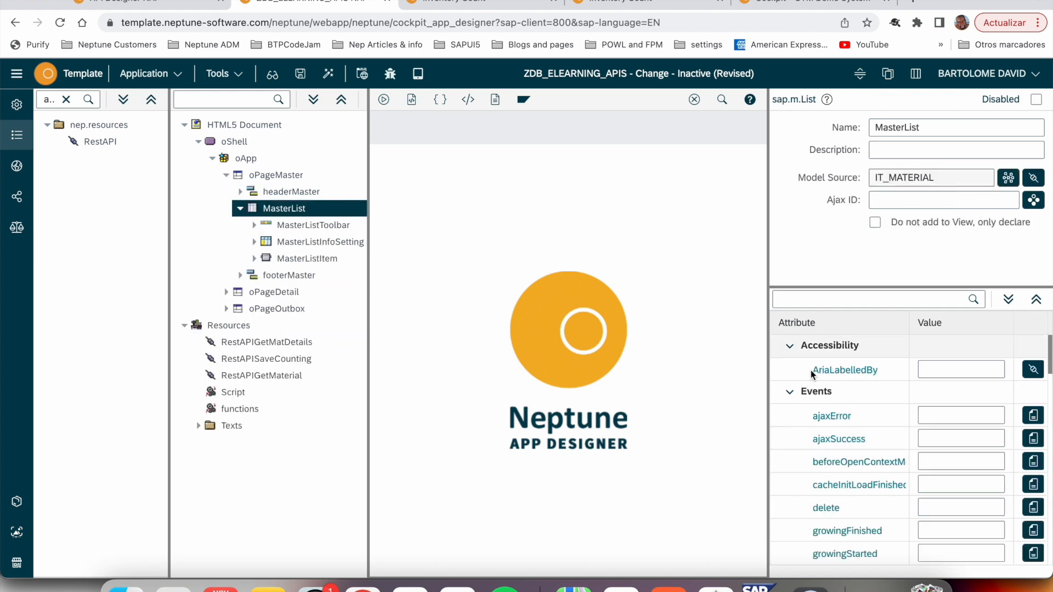
pyautogui.scroll(-5, 856, 464)
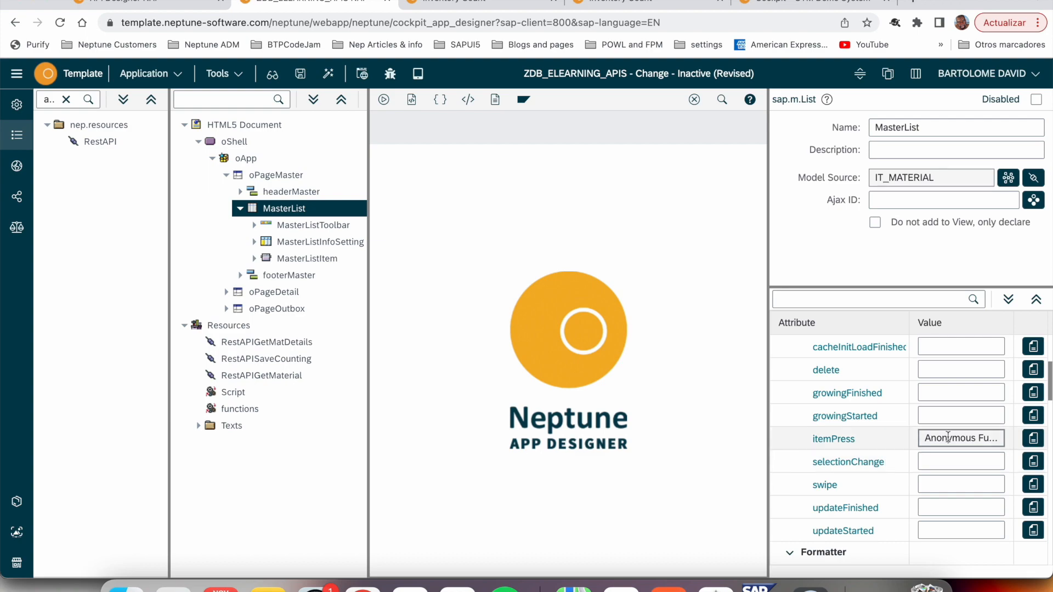
pyautogui.click(962, 438)
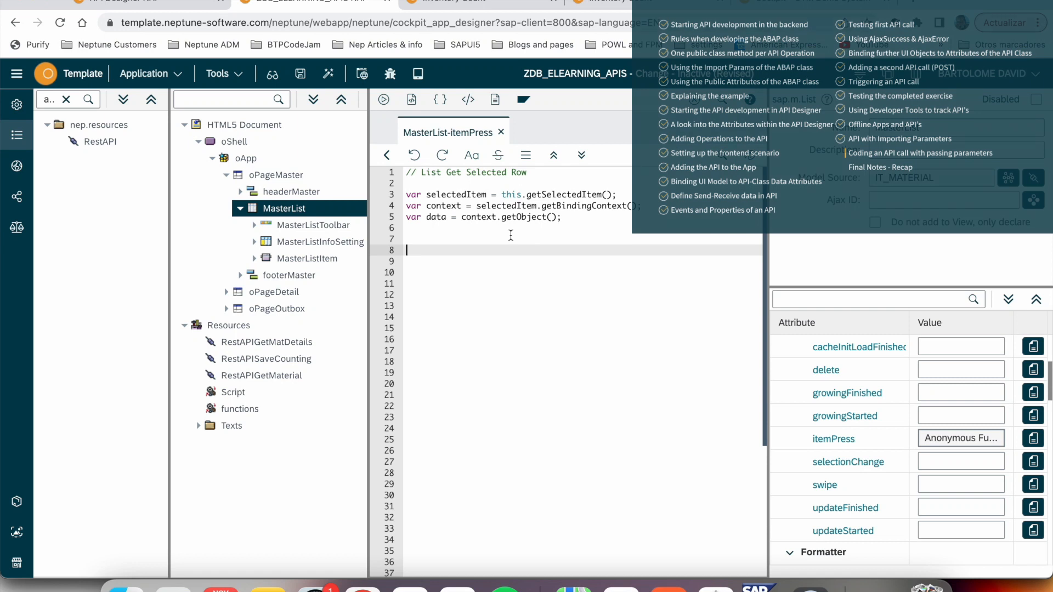
pyautogui.moveTo(427, 218); pyautogui.dragTo(443, 218)
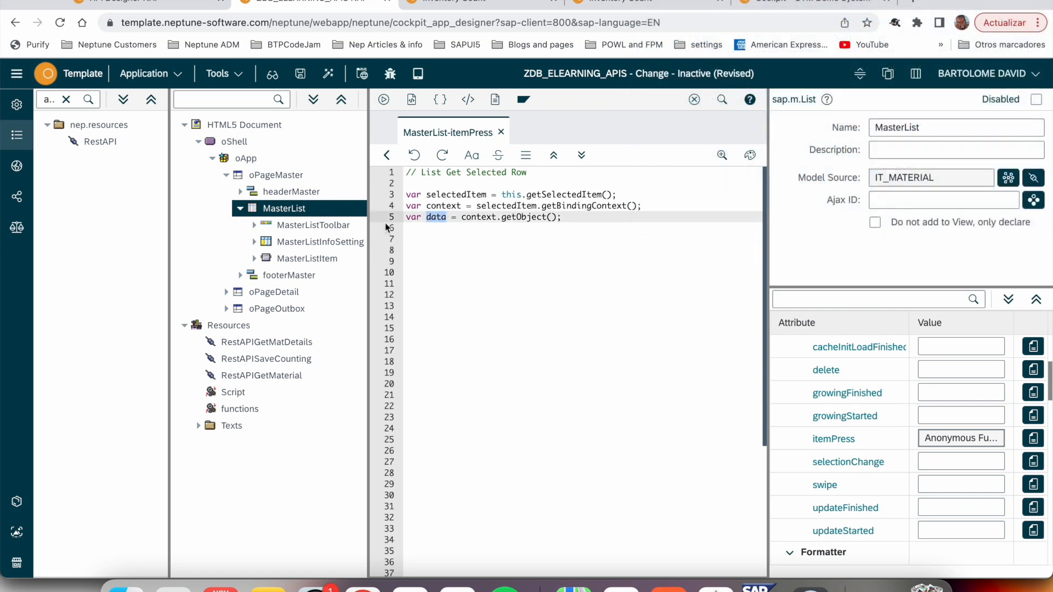
# - Add the call getOnlineRestAPIGetMatDetails(); on line 9, below the selected-row code in the itemPress script
pyautogui.click(461, 261)
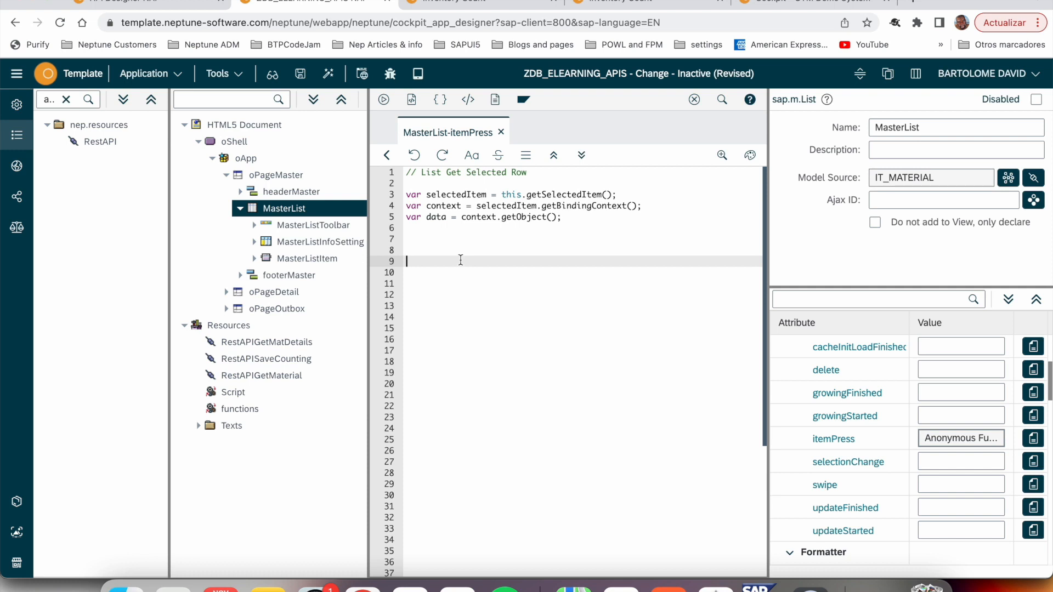
pyautogui.write('getOnlineRestAPIGetMatDetai')
pyautogui.write('ls()')
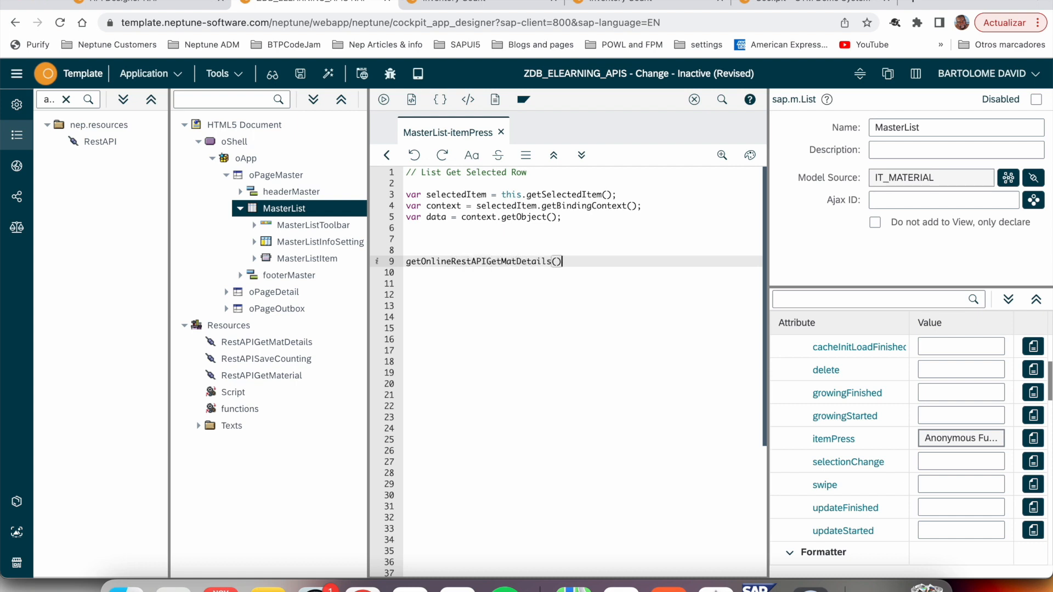
pyautogui.write(';')
# - Declare var options; above the API call and pass options as the argument of getOnlineRestAPIGetMatDetails
pyautogui.click(407, 239)
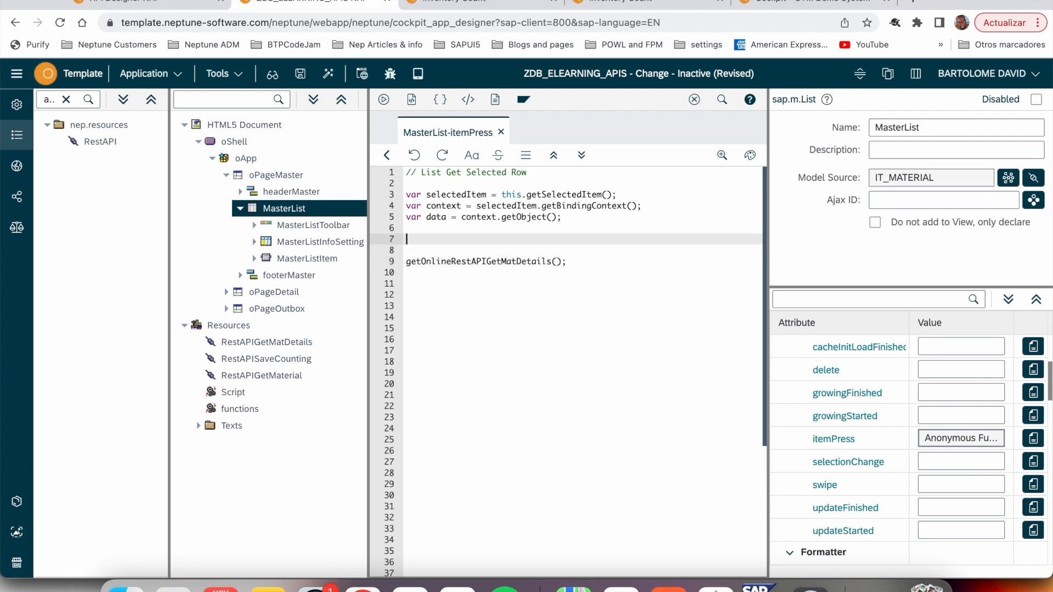
pyautogui.write('var option')
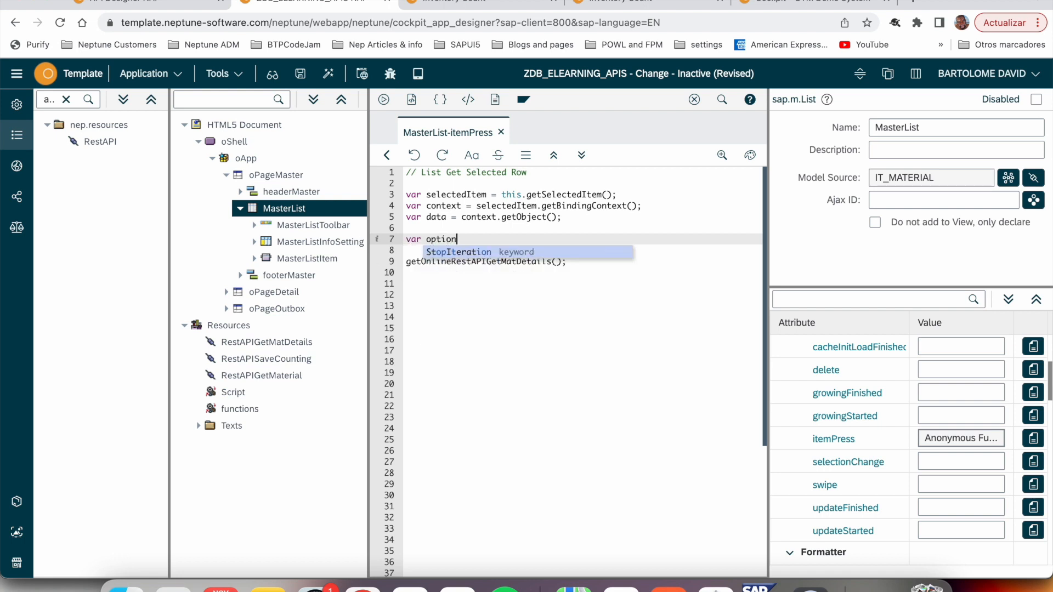
pyautogui.write('s;')
pyautogui.press('Return')
pyautogui.click(555, 273)
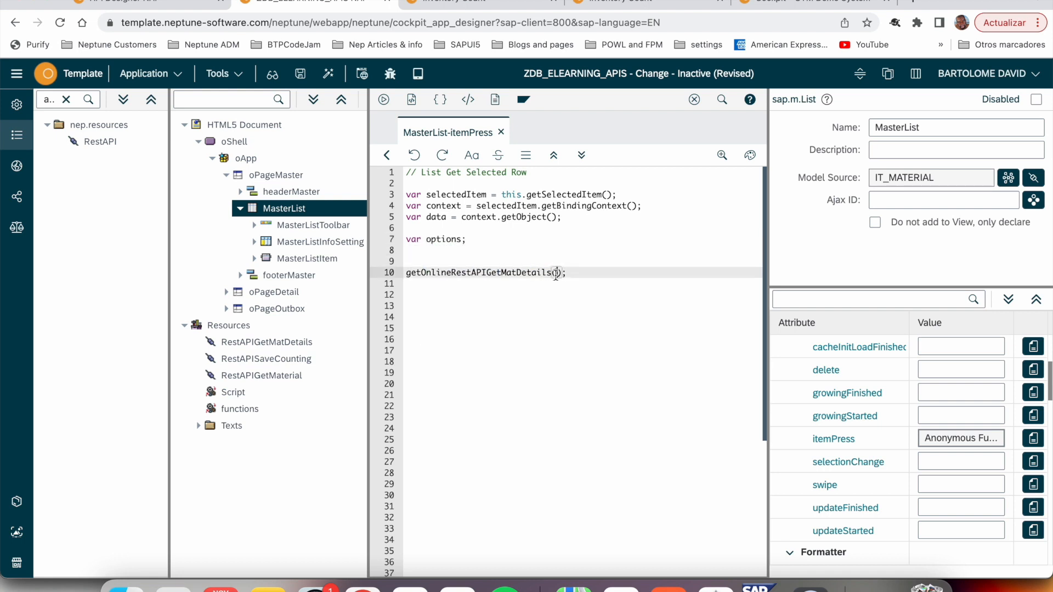
pyautogui.write('options')
pyautogui.click(514, 251)
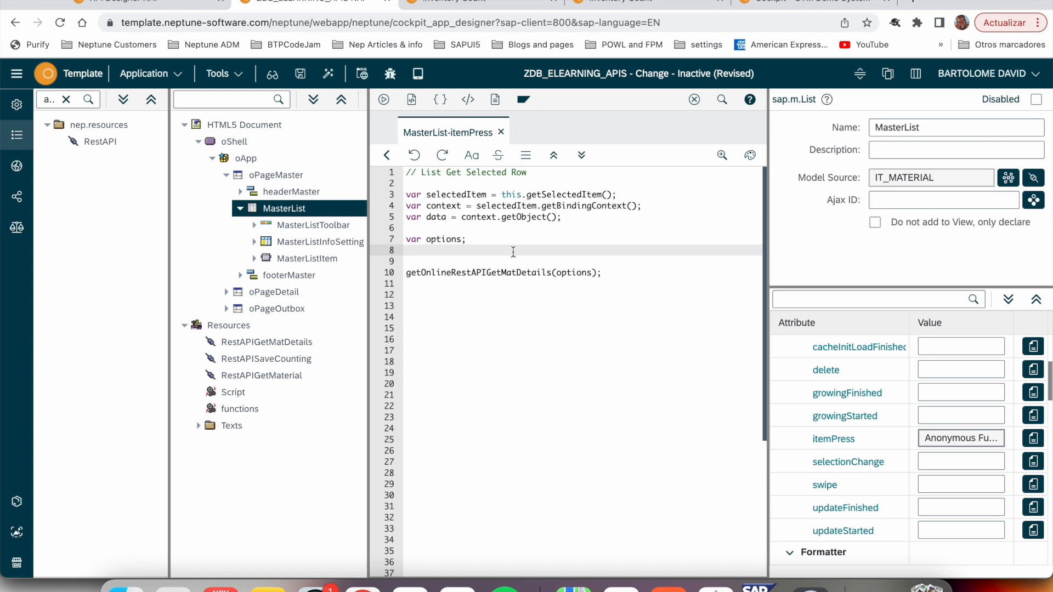
# - Check getMaterialDetails' request parameters in the API Designer, and assign an empty object to options in the App Designer's itemPress script
pyautogui.click(158, 4)
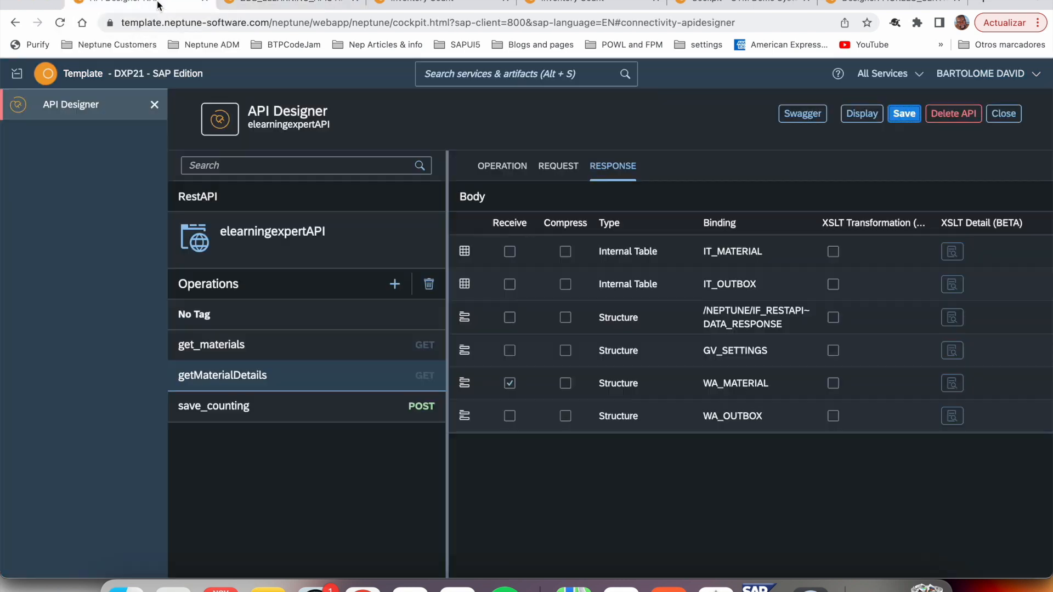
pyautogui.click(556, 167)
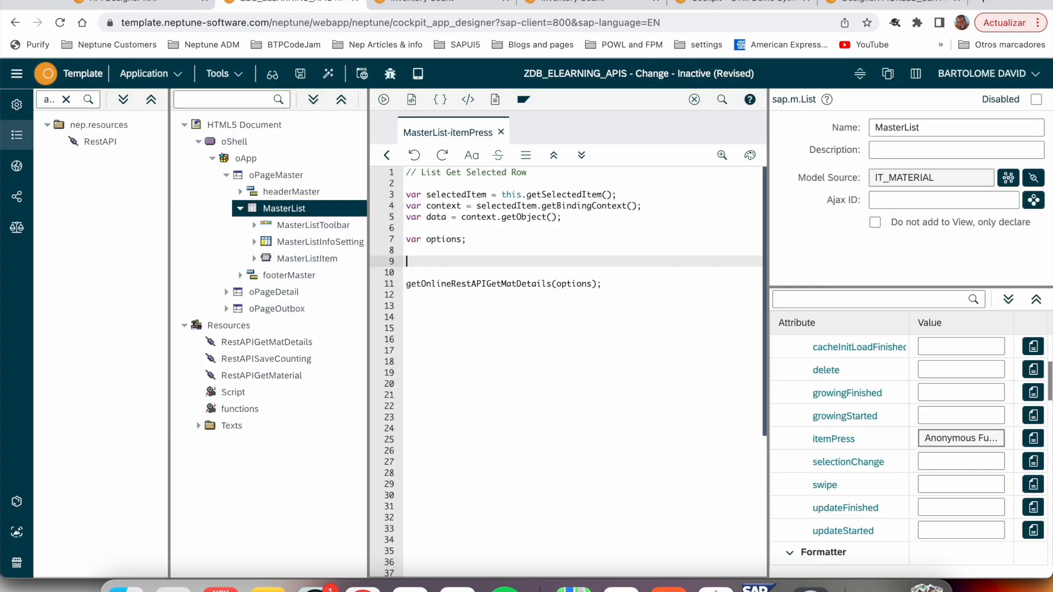
pyautogui.write('options = {}')
pyautogui.press('Return')
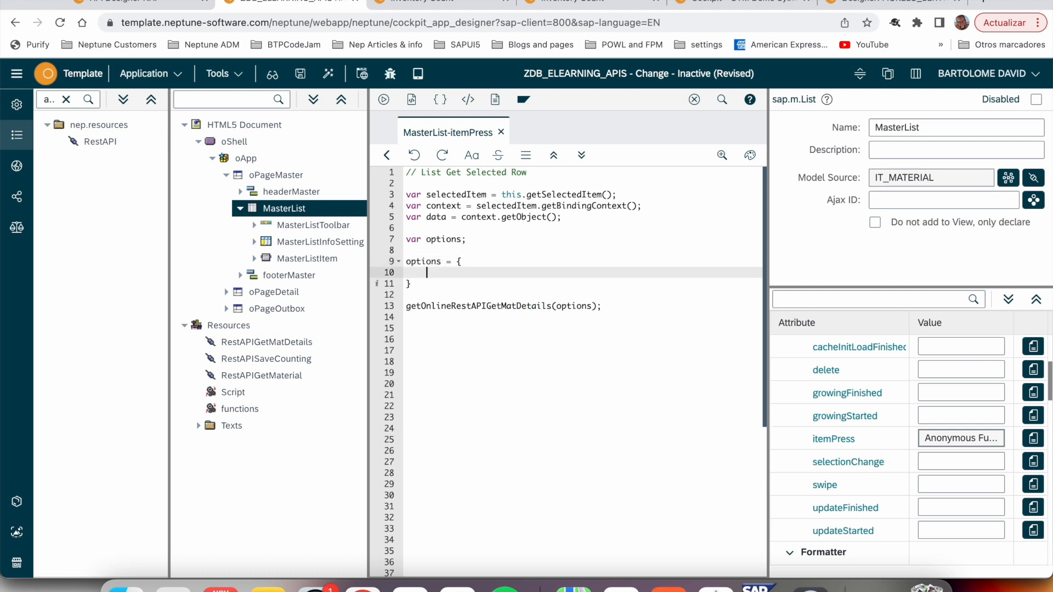
# - Inside the options object, add a parameters object that passes "MATNR" : data.MATNR
pyautogui.write('parameters : {')
pyautogui.press('Return')
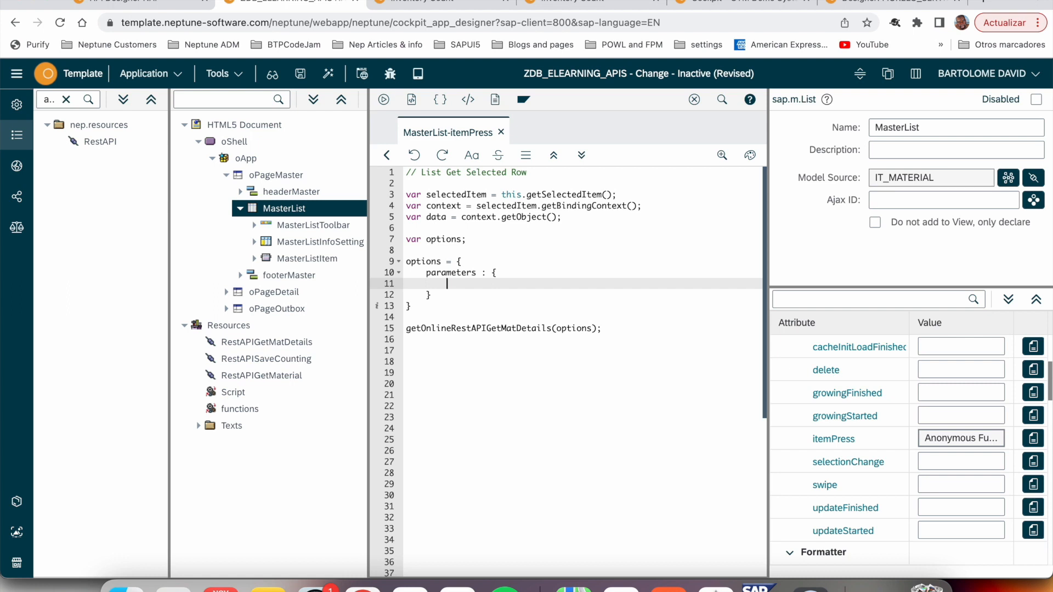
pyautogui.write('"MATNR" : data.MATNR')
pyautogui.moveTo(444, 262); pyautogui.dragTo(405, 263)
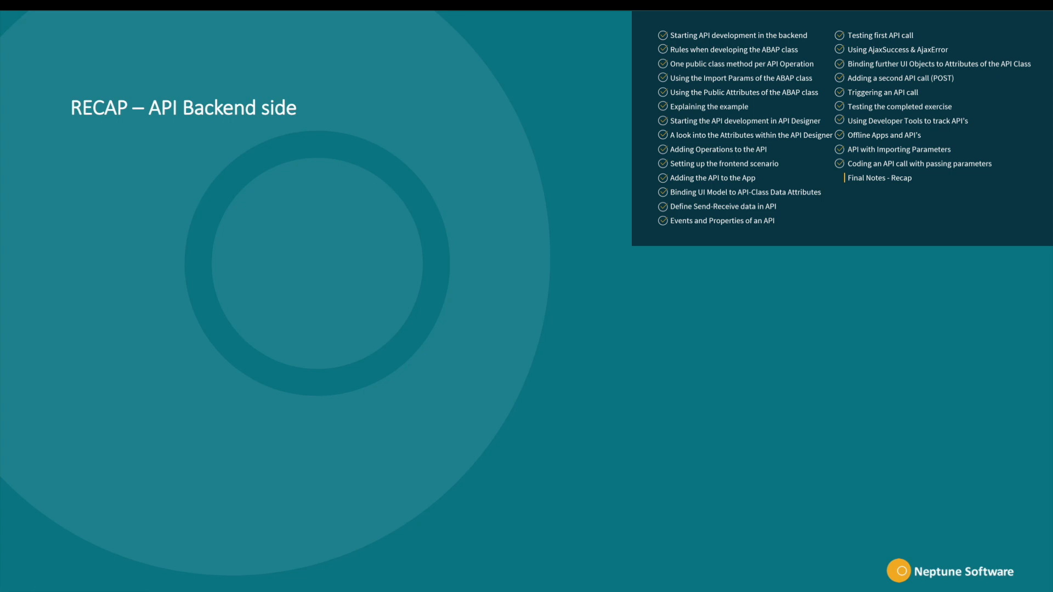
pyautogui.press('Right')
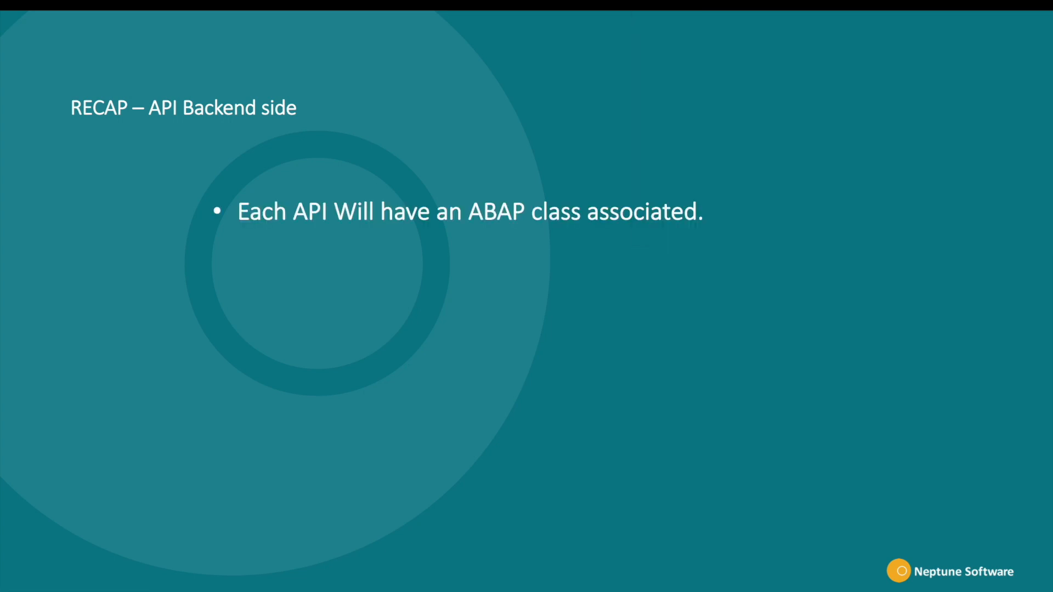